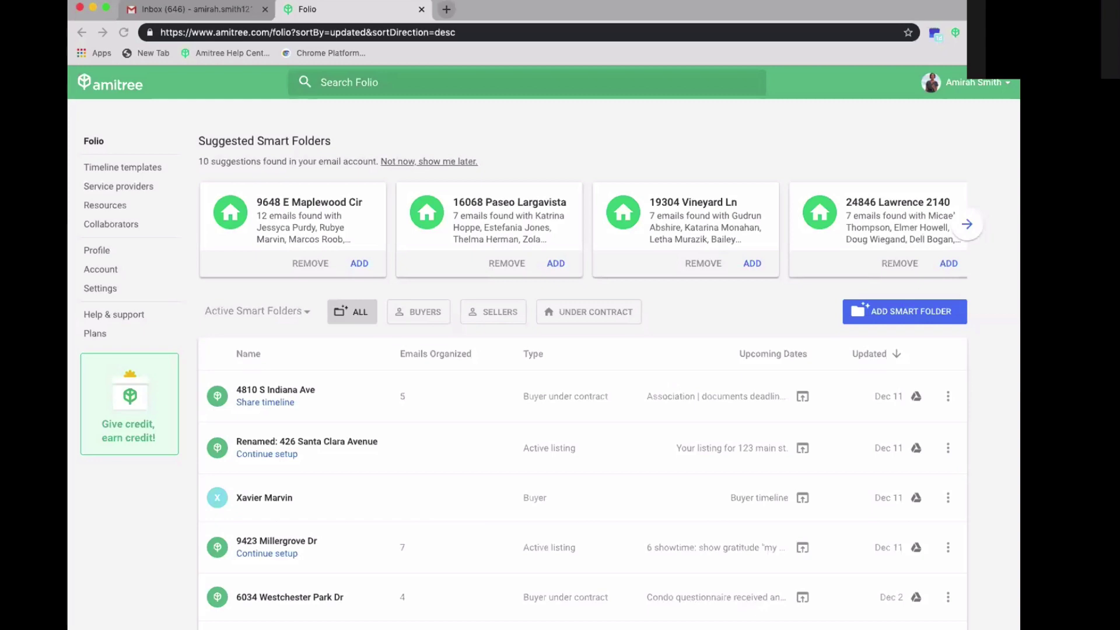
- Bring the browser forward and glance at the Gmail inbox before returning to the Folio dashboard
{"action": "left_click", "coordinate": [543, 66]}
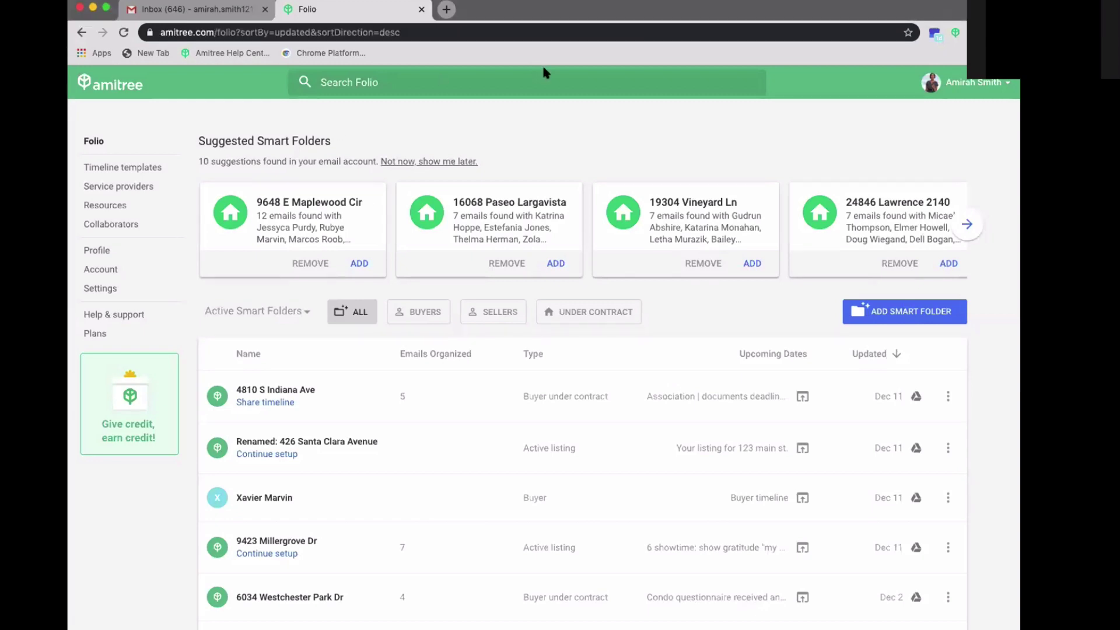
{"action": "left_click", "coordinate": [204, 9]}
{"action": "left_click", "coordinate": [299, 9]}
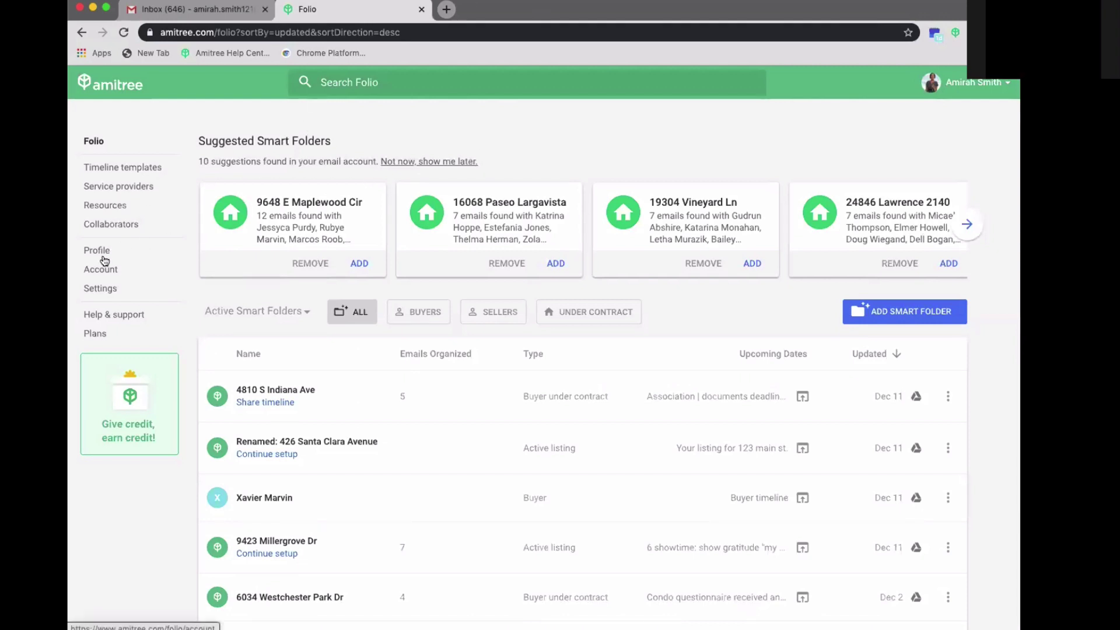
- Connect Folio to Google Drive from Settings and open the resulting Folio folder in Drive
{"action": "left_click", "coordinate": [109, 282]}
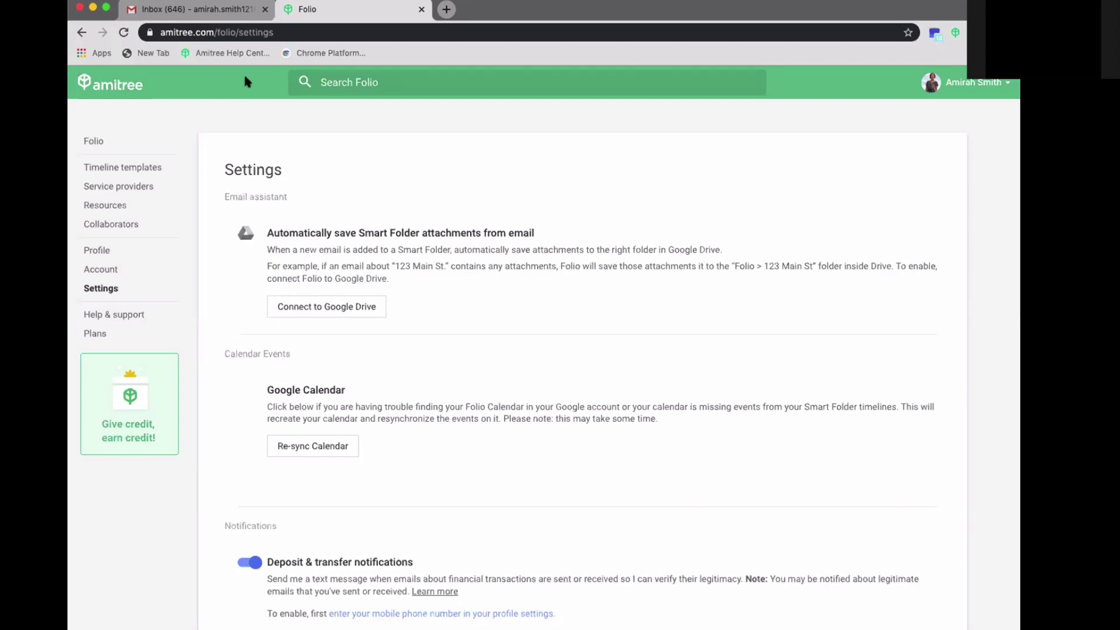
{"action": "left_click", "coordinate": [328, 311]}
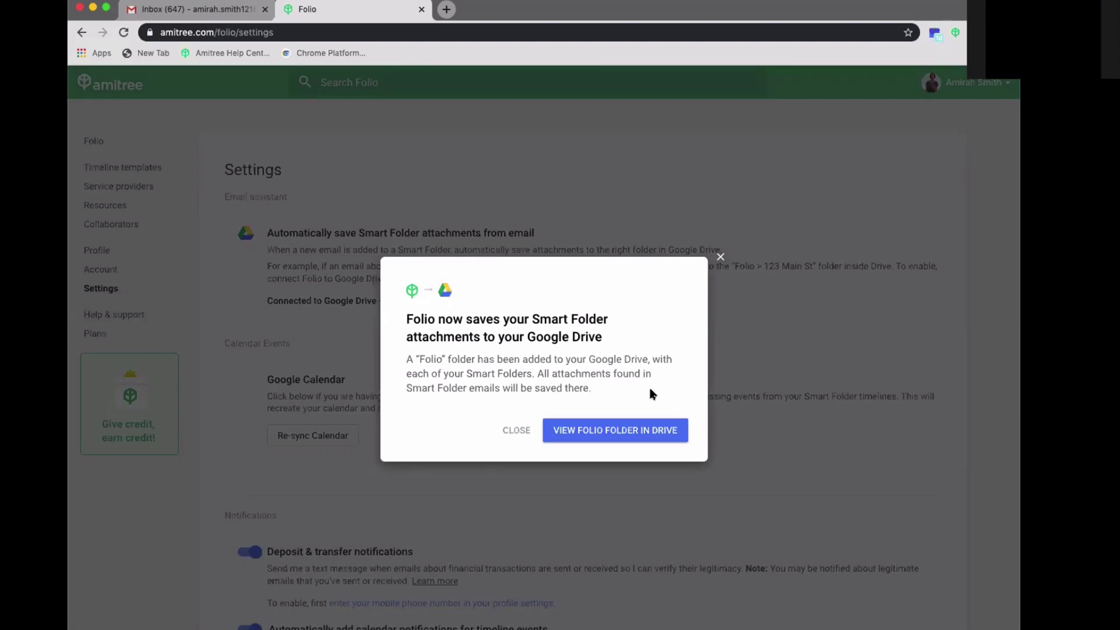
{"action": "left_click", "coordinate": [569, 429]}
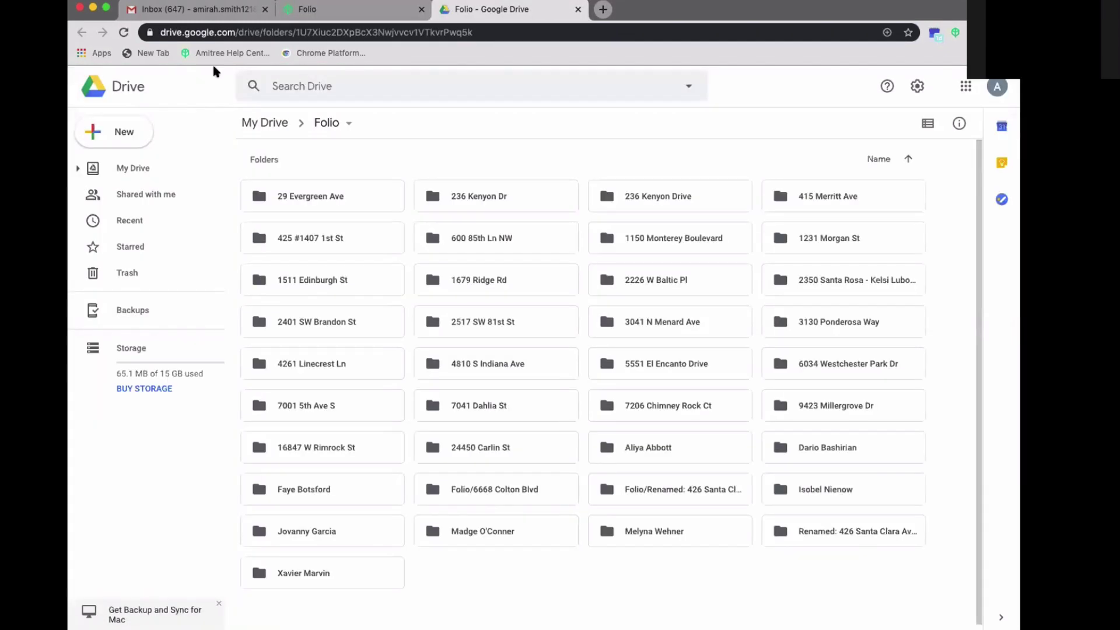
- Glance through the Gmail inbox, then come back to the Folio folder in Drive
{"action": "left_click", "coordinate": [207, 13]}
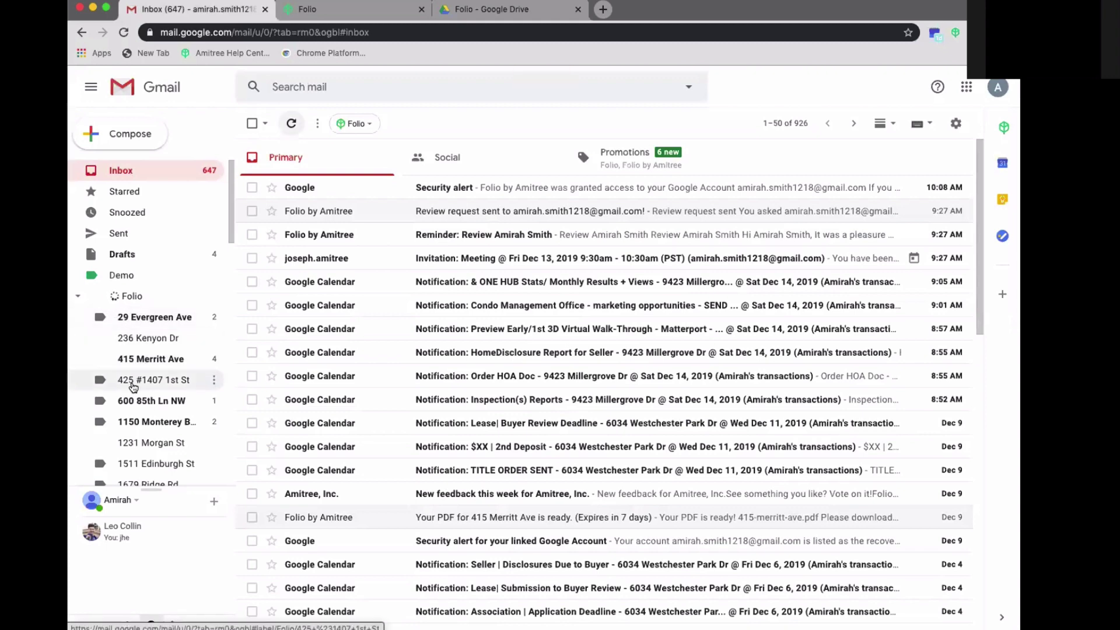
{"action": "scroll", "coordinate": [133, 387], "scroll_direction": "down", "scroll_amount": 5}
{"action": "scroll", "coordinate": [133, 386], "scroll_direction": "up", "scroll_amount": 5}
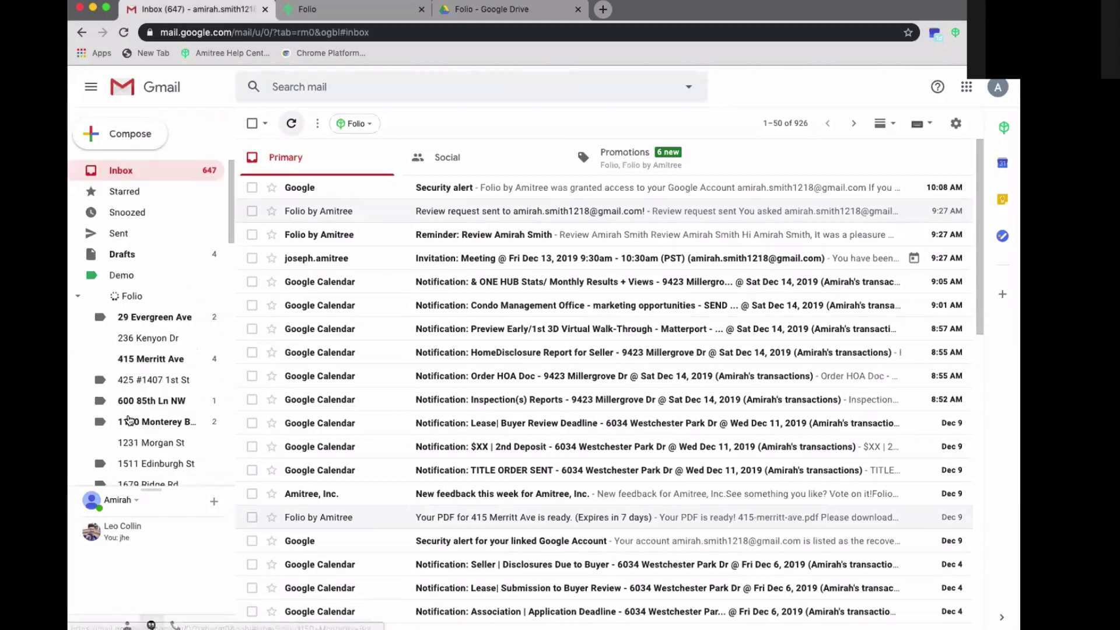
{"action": "left_click", "coordinate": [499, 10]}
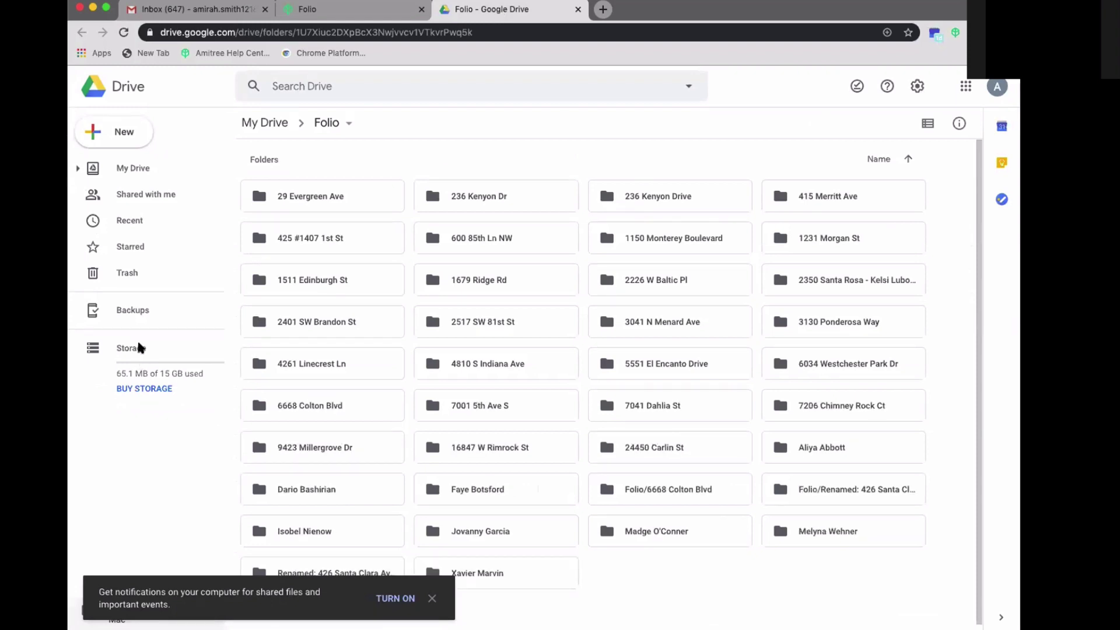
{"action": "left_click", "coordinate": [79, 168]}
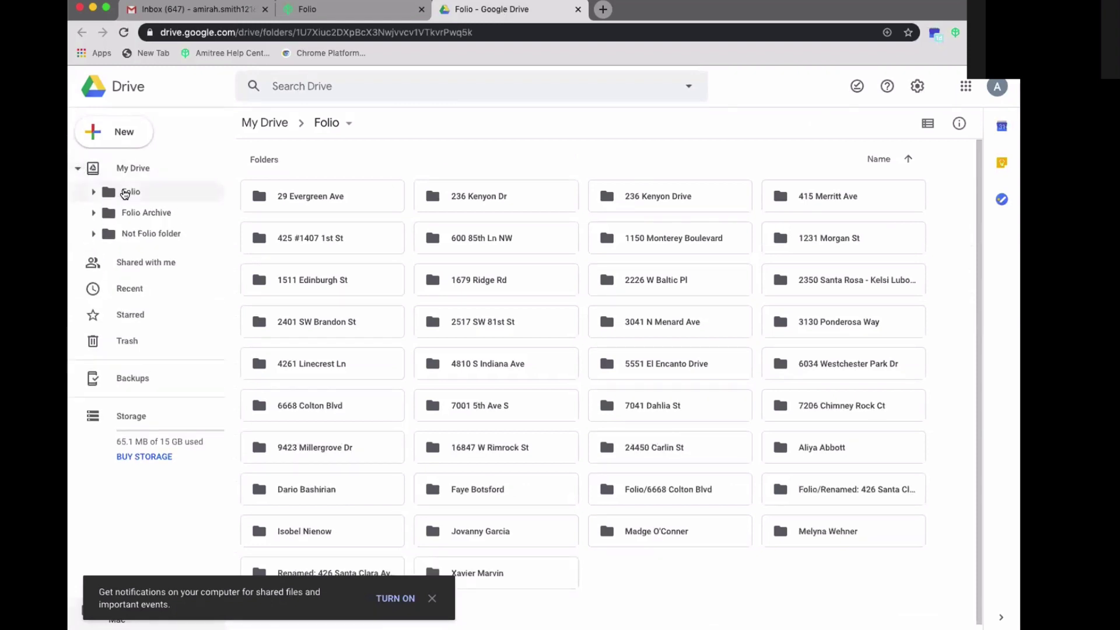
{"action": "left_click", "coordinate": [93, 191]}
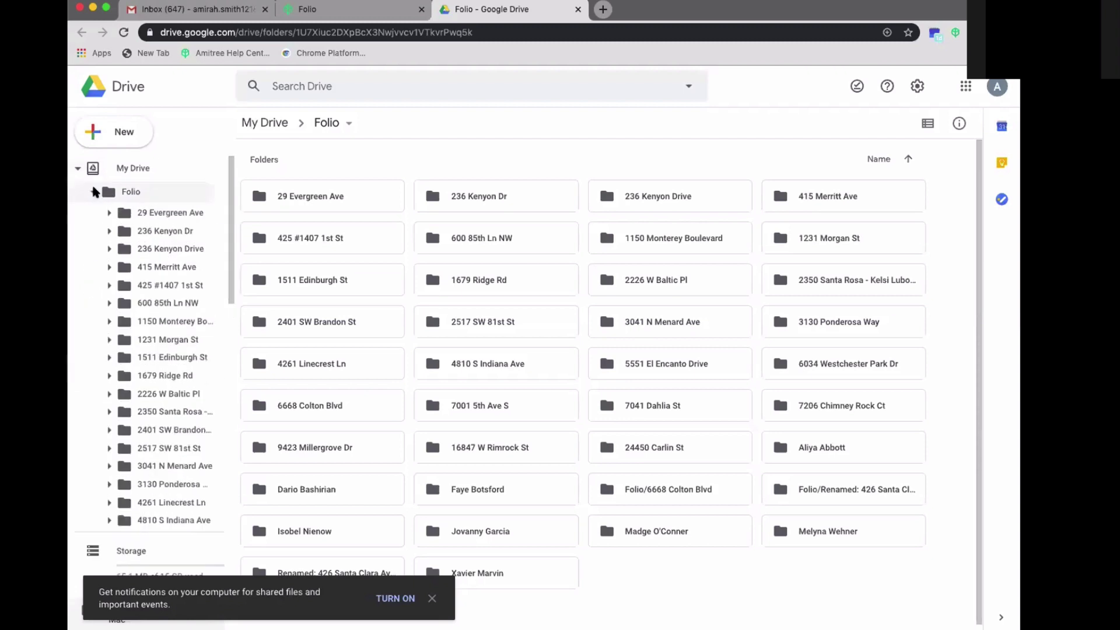
{"action": "left_click", "coordinate": [94, 192]}
{"action": "left_click", "coordinate": [94, 192]}
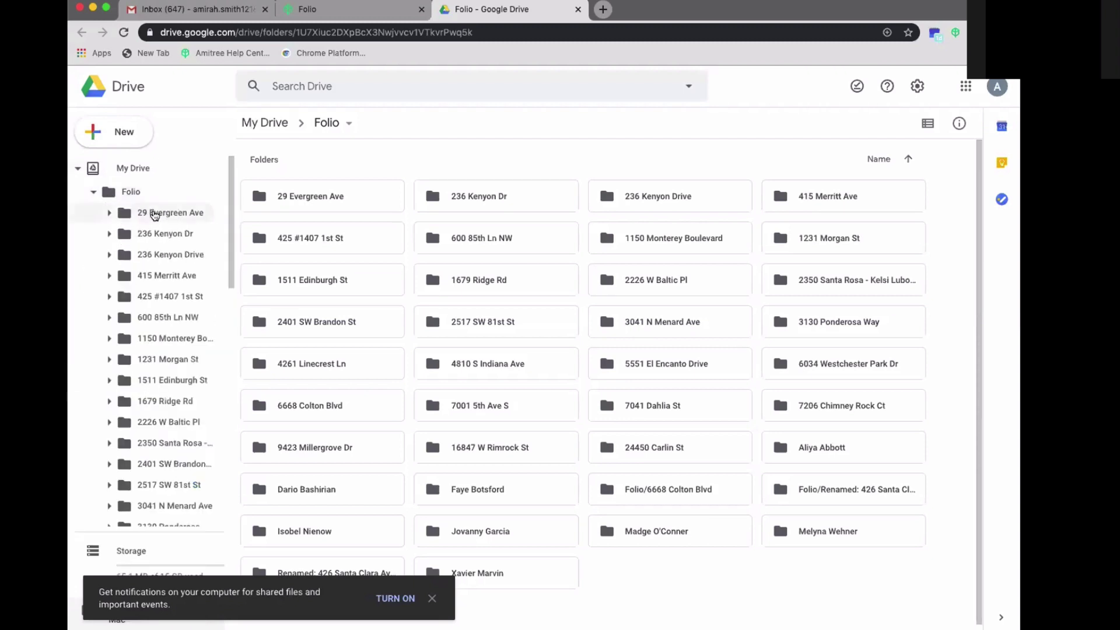
{"action": "left_click", "coordinate": [162, 215]}
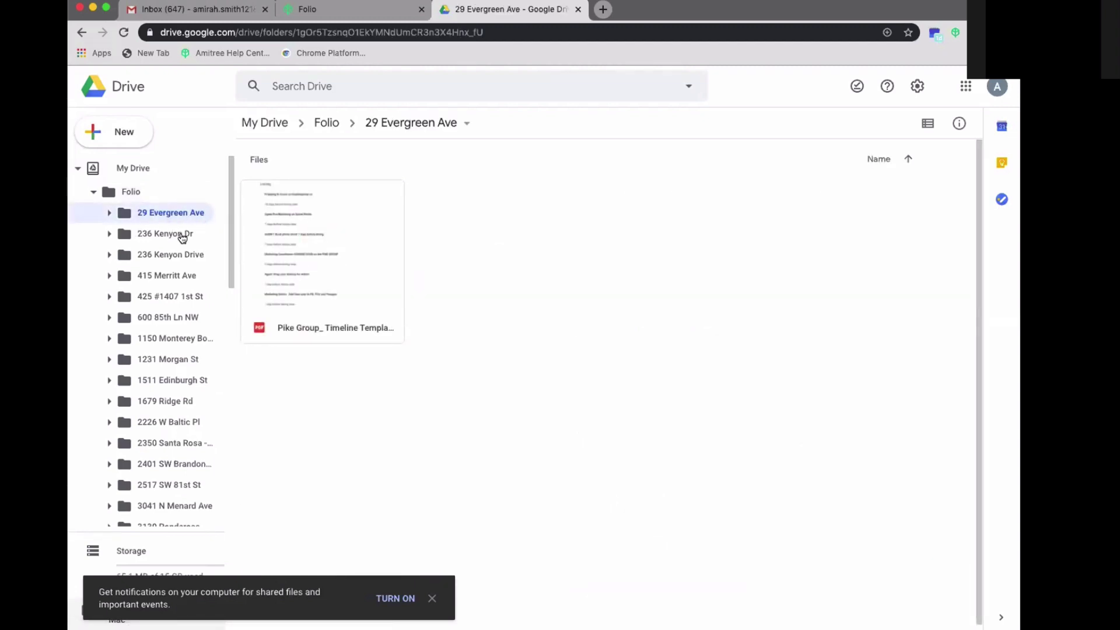
{"action": "left_click", "coordinate": [249, 12]}
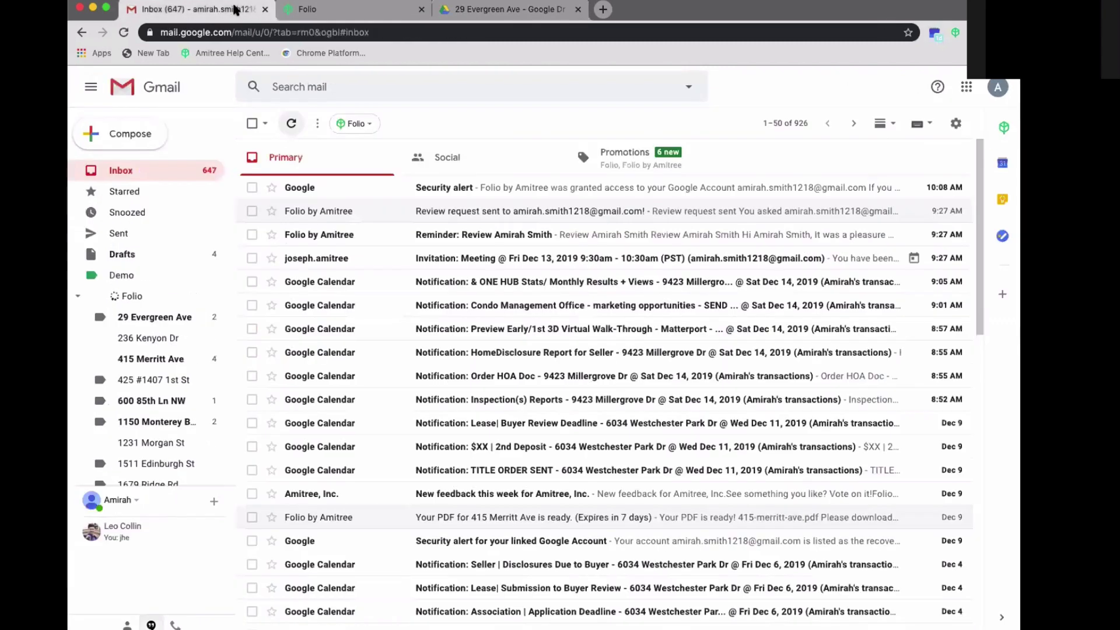
{"action": "left_click", "coordinate": [147, 322]}
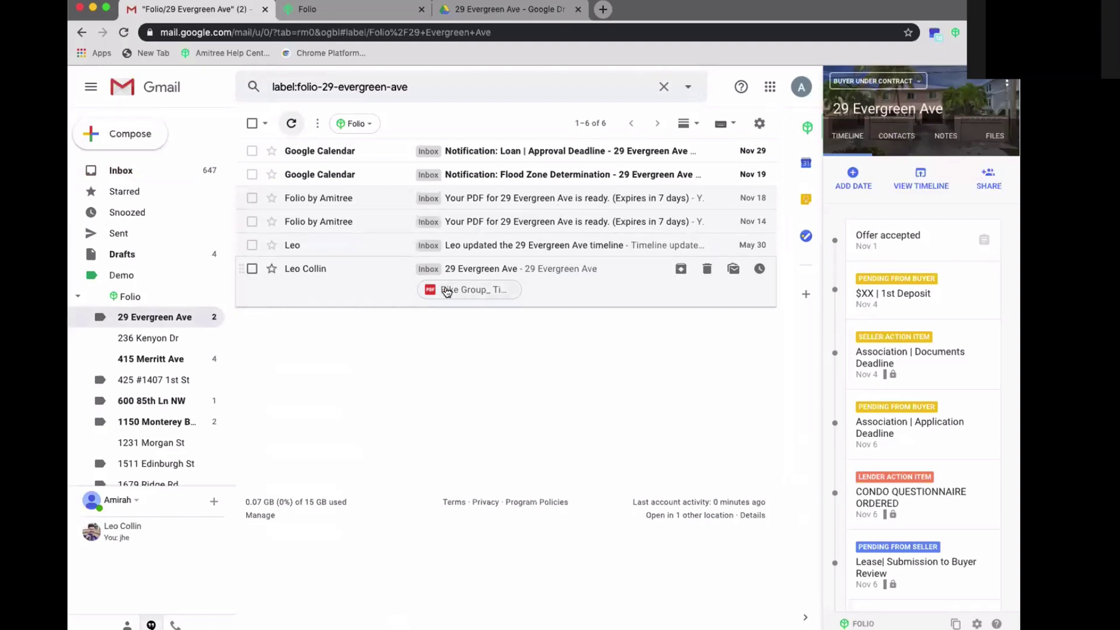
{"action": "left_click", "coordinate": [995, 136]}
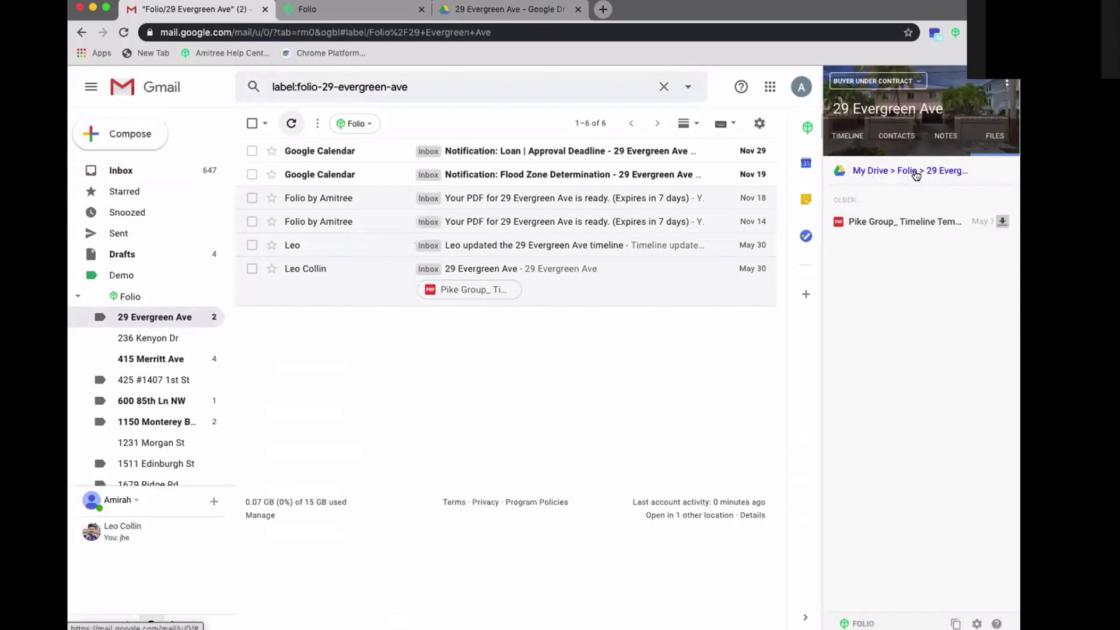
{"action": "left_click", "coordinate": [150, 358]}
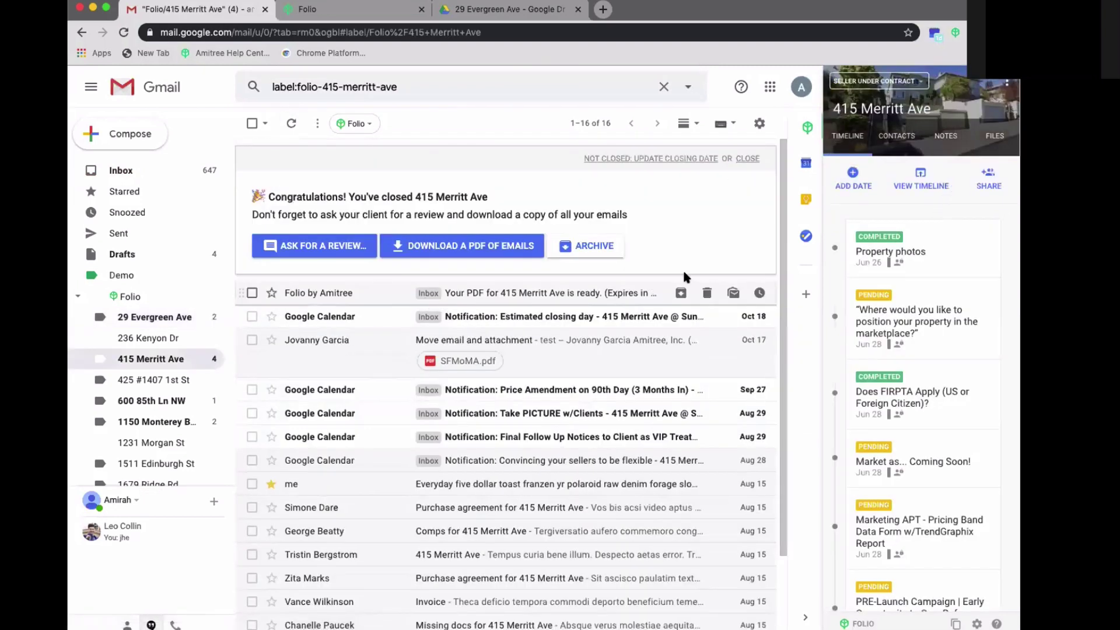
{"action": "left_click", "coordinate": [998, 140]}
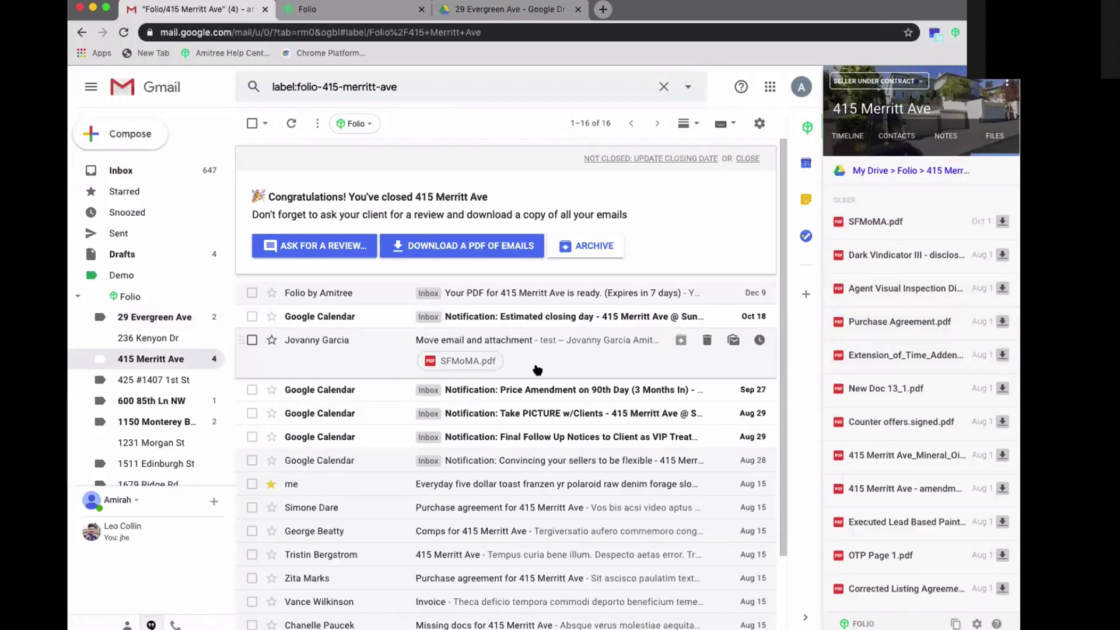
{"action": "left_click", "coordinate": [291, 123]}
{"action": "left_click", "coordinate": [113, 341]}
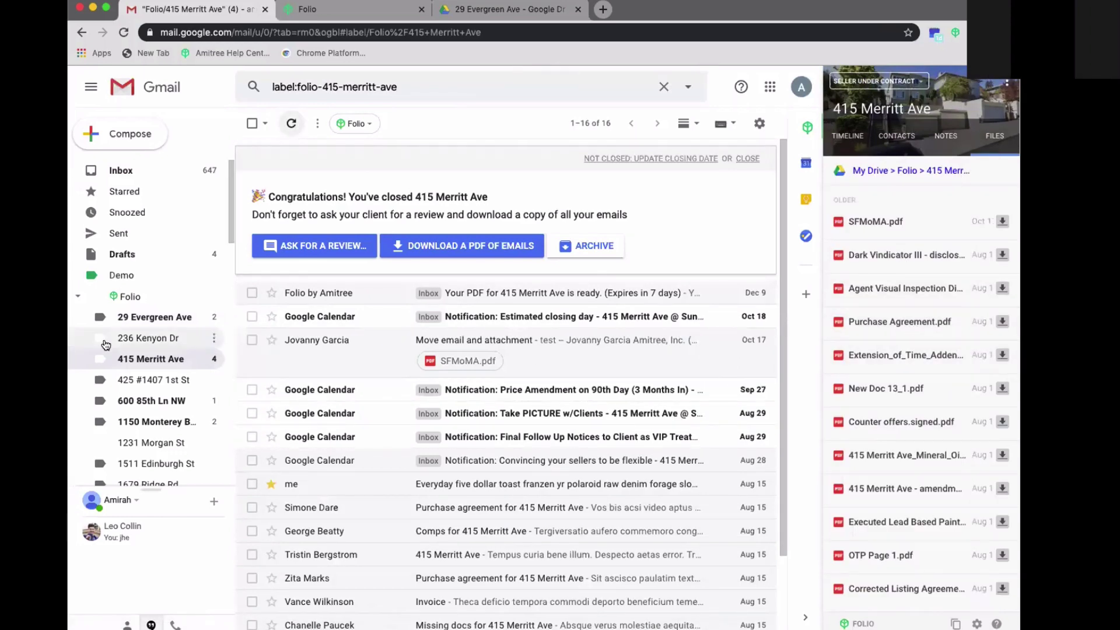
{"action": "scroll", "coordinate": [117, 344], "scroll_direction": "down", "scroll_amount": 1}
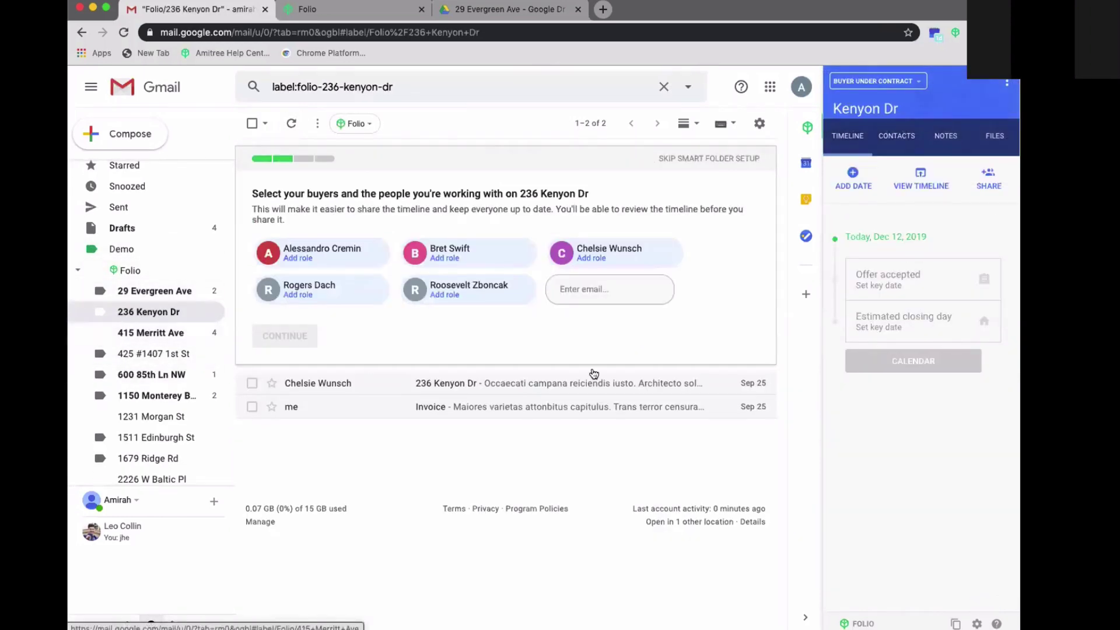
{"action": "left_click", "coordinate": [1003, 137]}
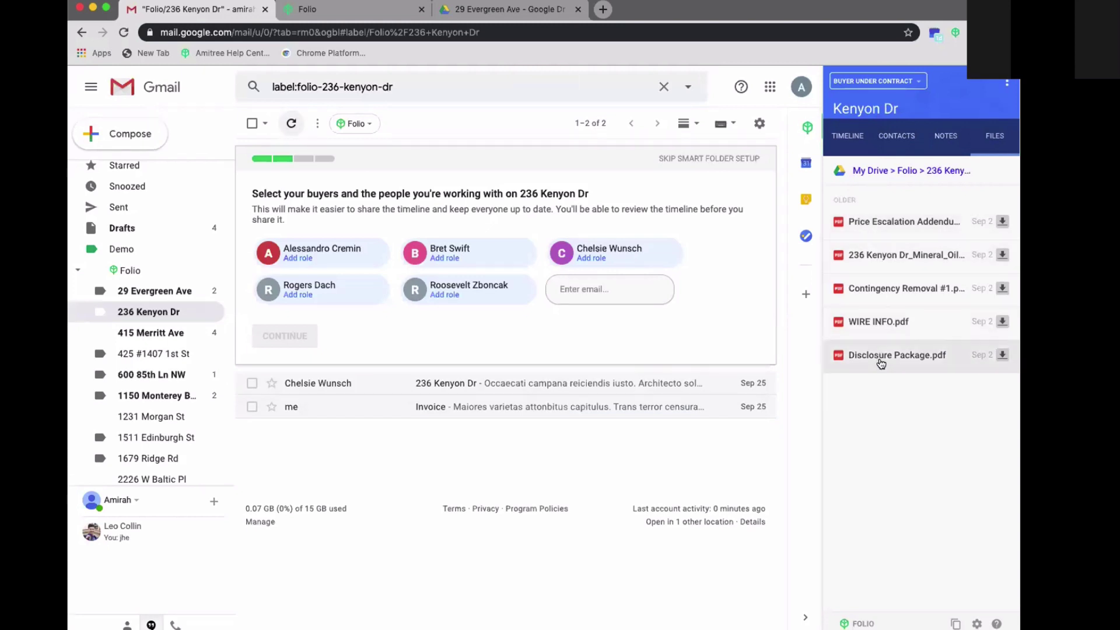
{"action": "left_click", "coordinate": [486, 7]}
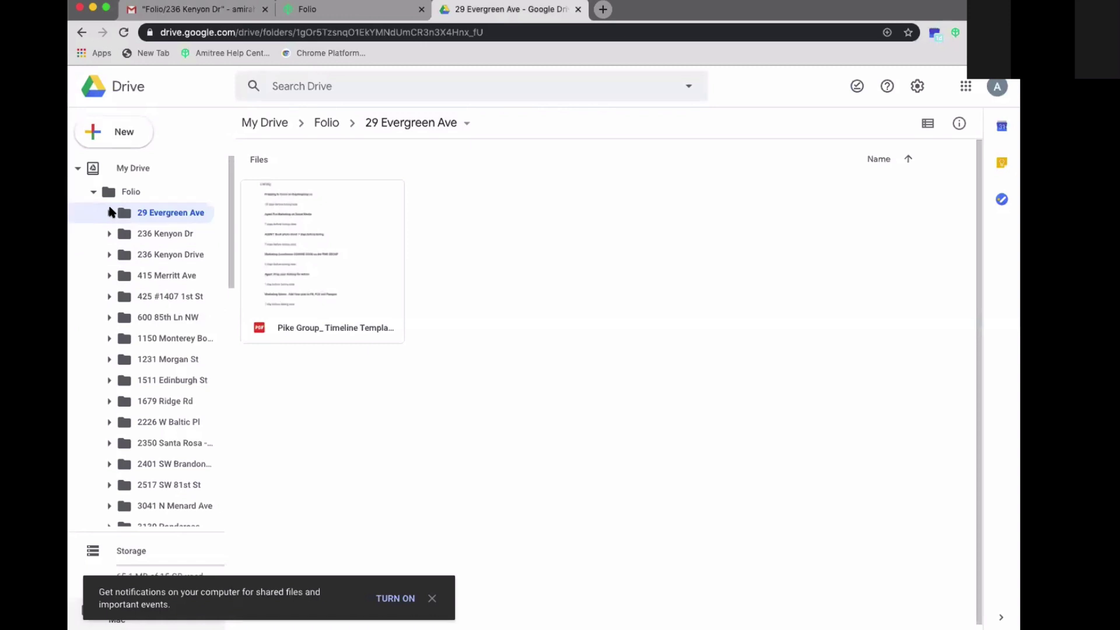
- Turn on link sharing for the Pike Group PDF so anyone with the link can view
{"action": "left_click", "coordinate": [368, 225]}
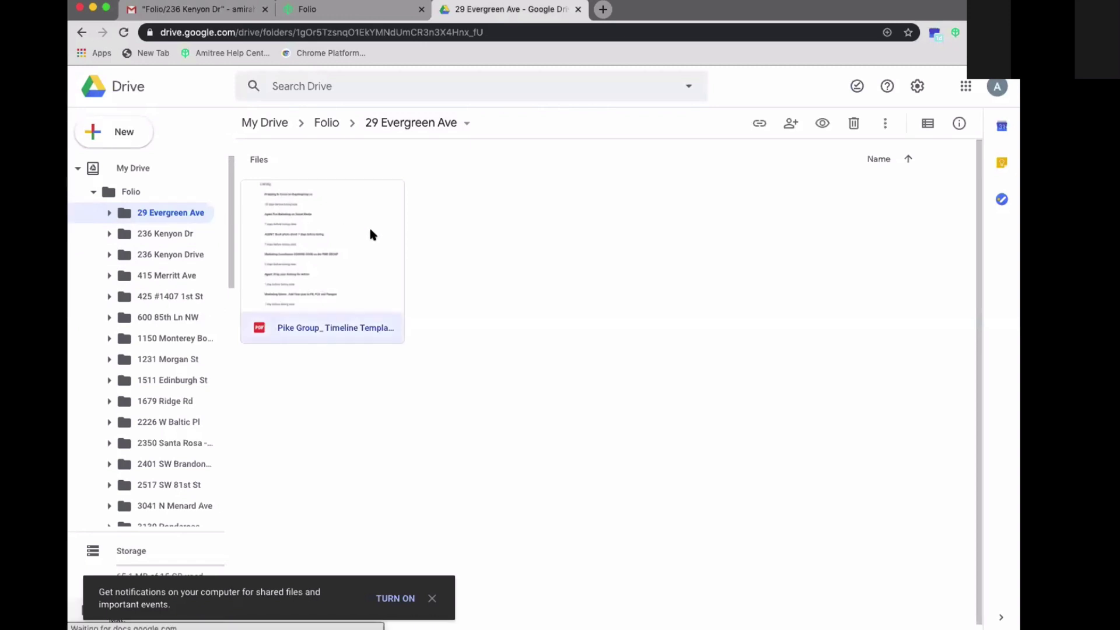
{"action": "left_click", "coordinate": [588, 254]}
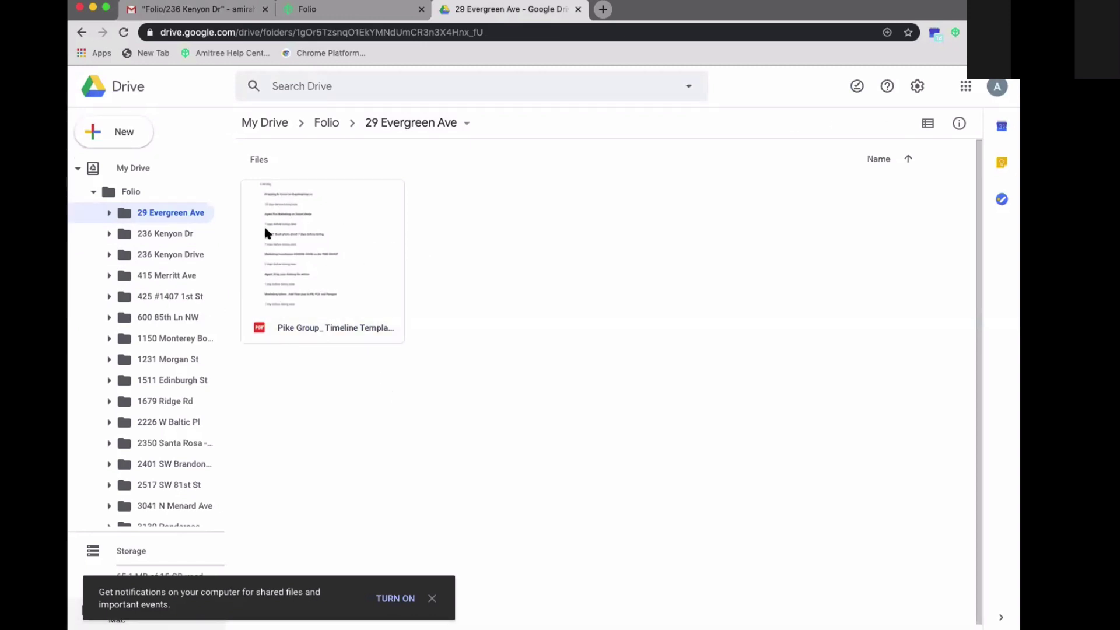
{"action": "left_click", "coordinate": [358, 243]}
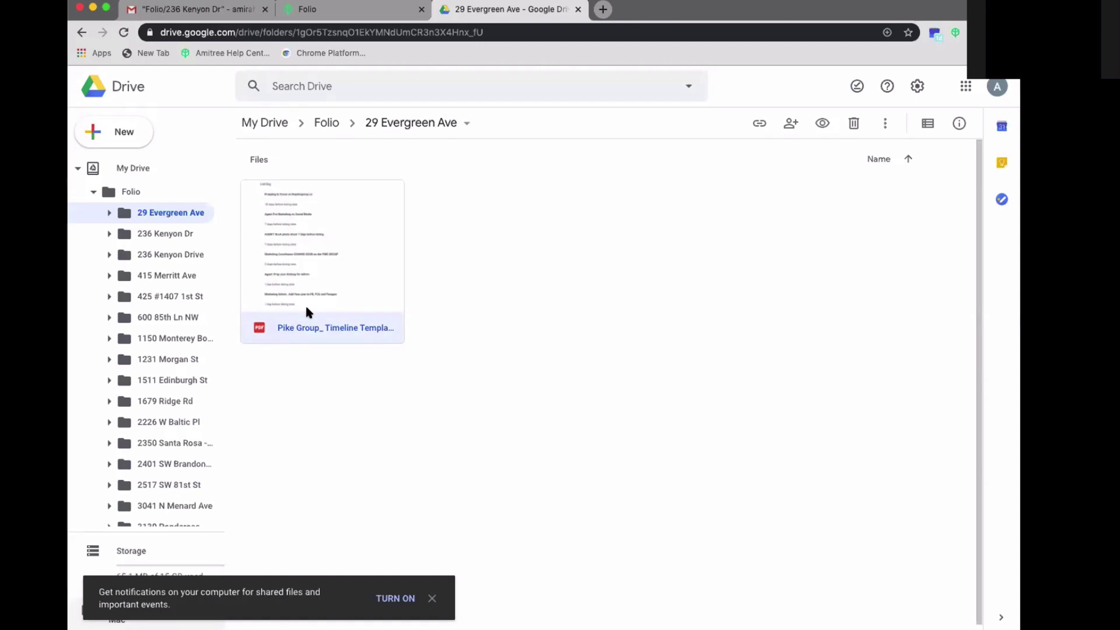
{"action": "left_click", "coordinate": [759, 123]}
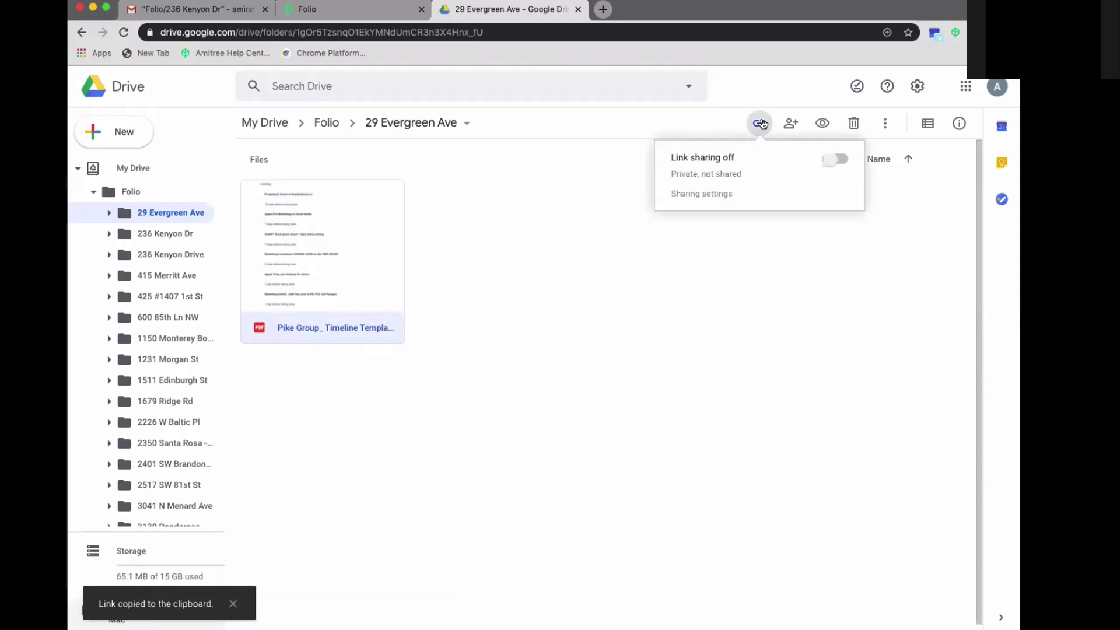
{"action": "left_click", "coordinate": [787, 122]}
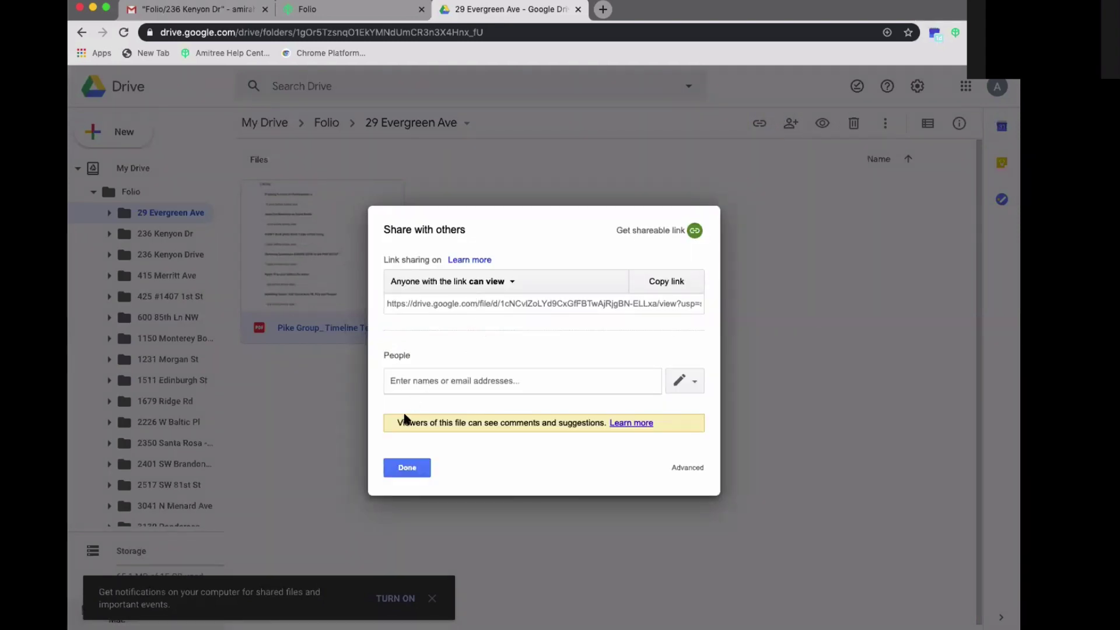
{"action": "left_click", "coordinate": [407, 468]}
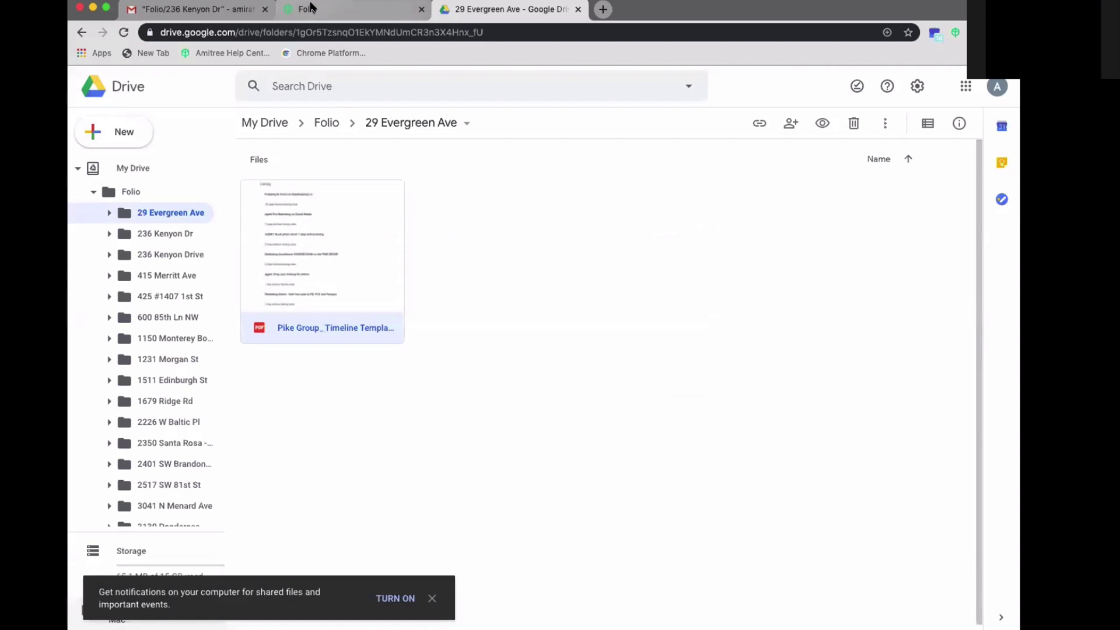
- Glance at the Folio and Gmail tabs, then return to Drive and deselect the PDF
{"action": "left_click", "coordinate": [330, 9]}
{"action": "key", "text": "ctrl+shift+Tab"}
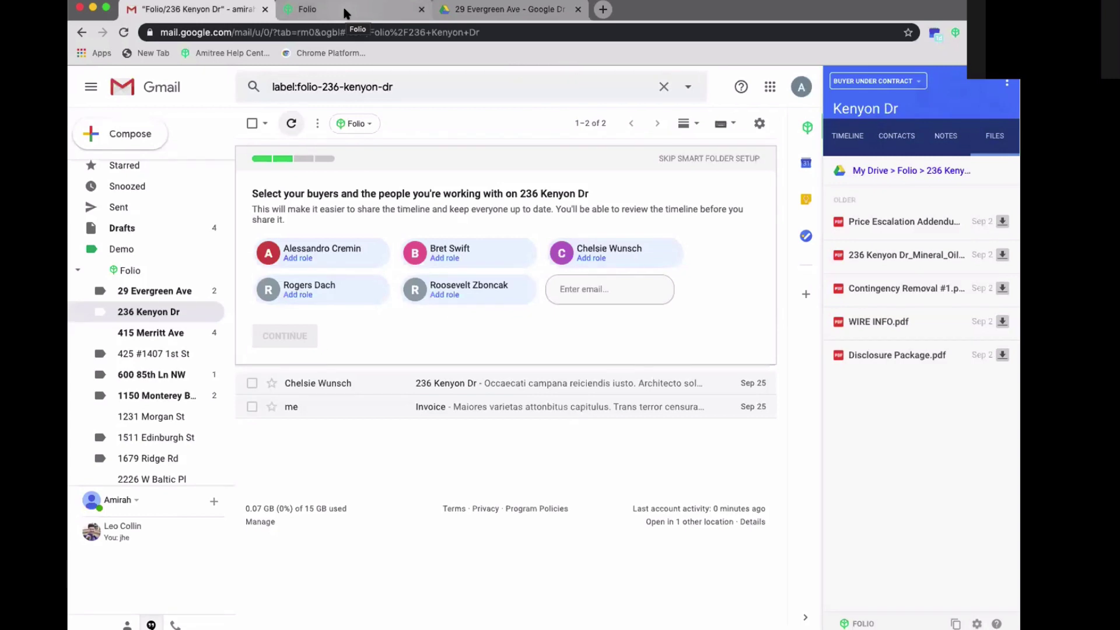
{"action": "left_click", "coordinate": [437, 13]}
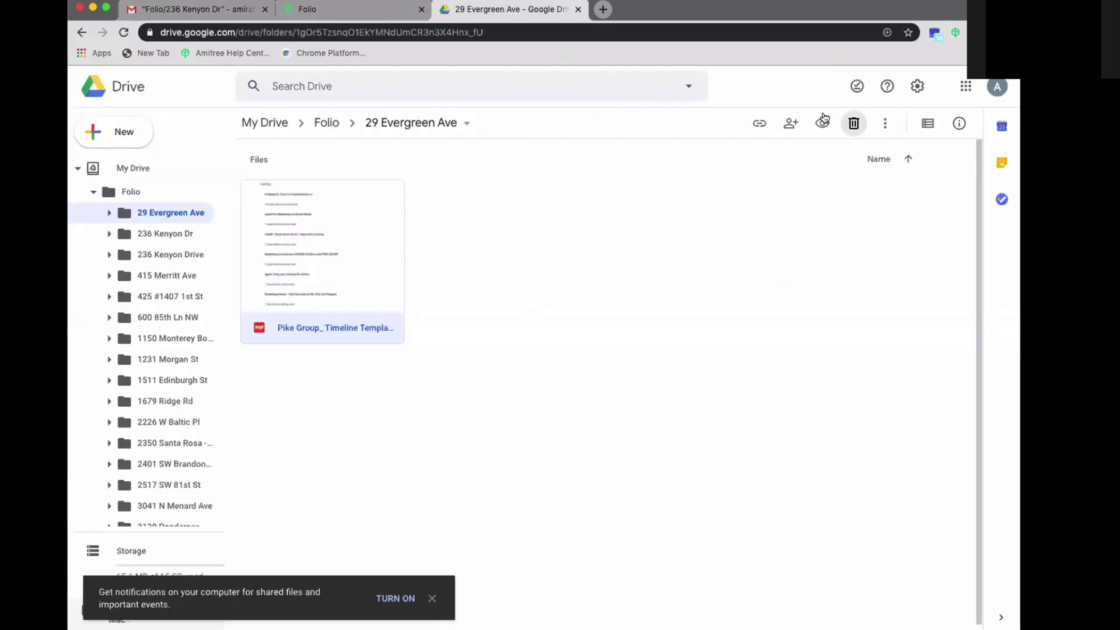
{"action": "left_click", "coordinate": [157, 212]}
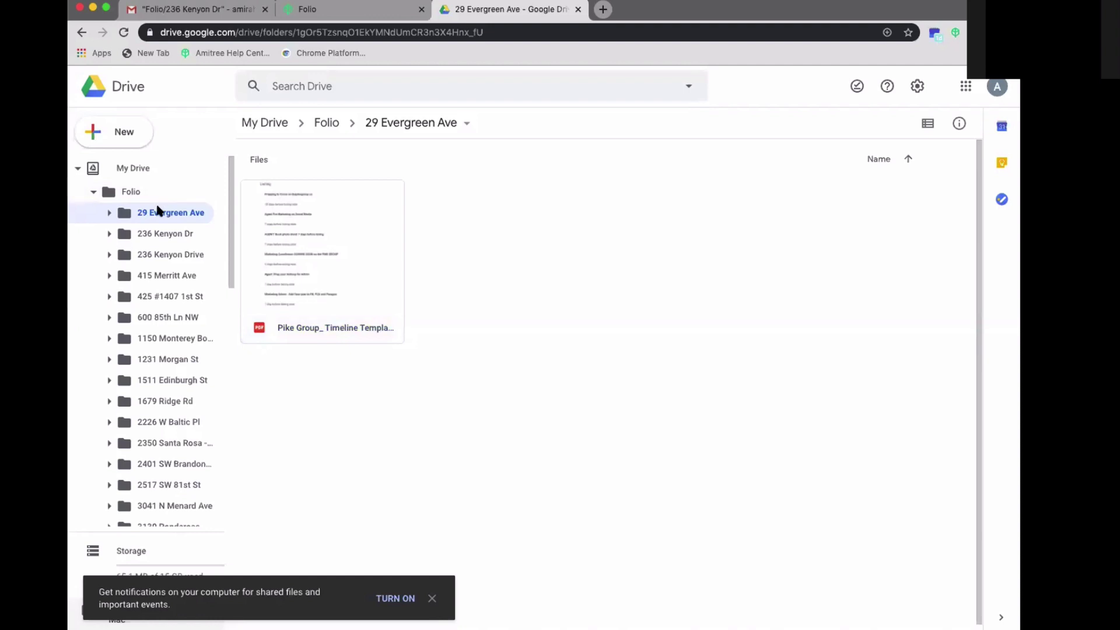
{"action": "right_click", "coordinate": [156, 211]}
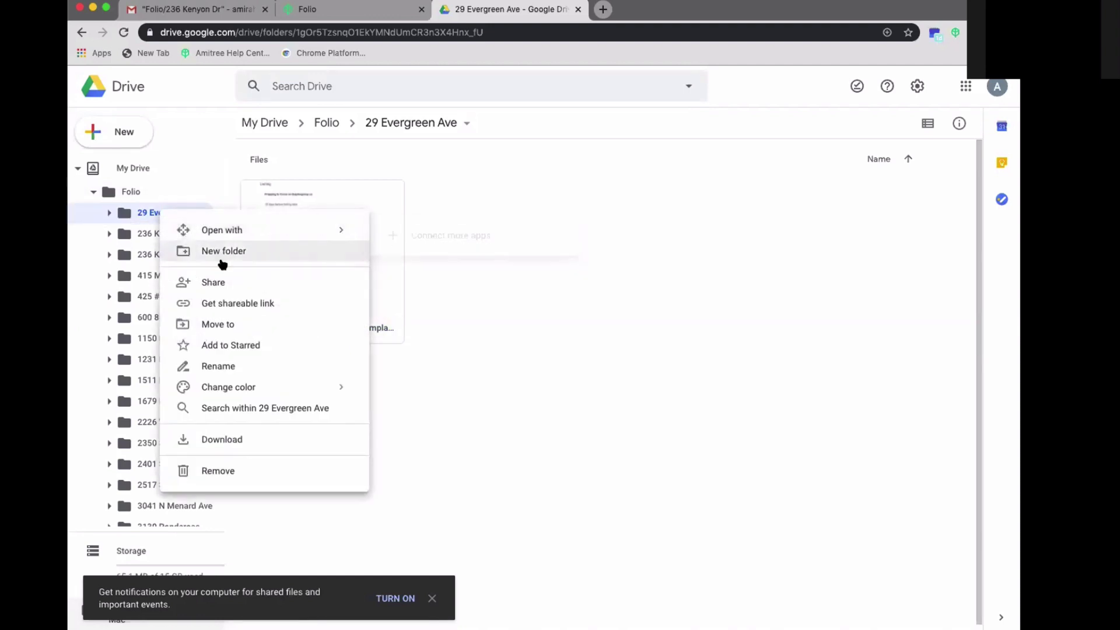
{"action": "left_click", "coordinate": [216, 282]}
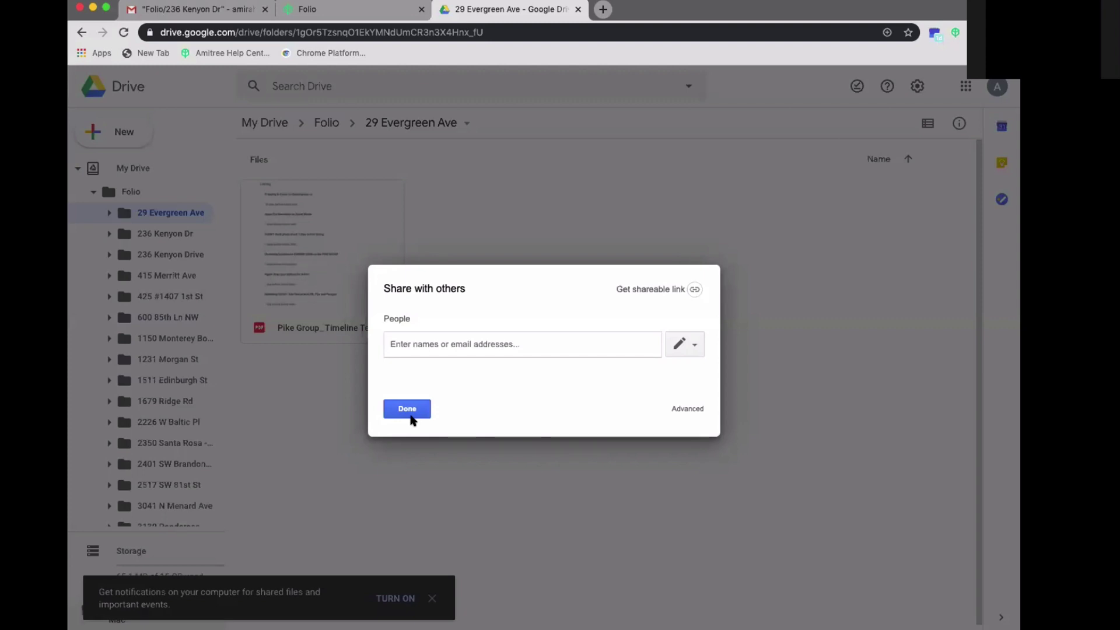
{"action": "left_click", "coordinate": [231, 10]}
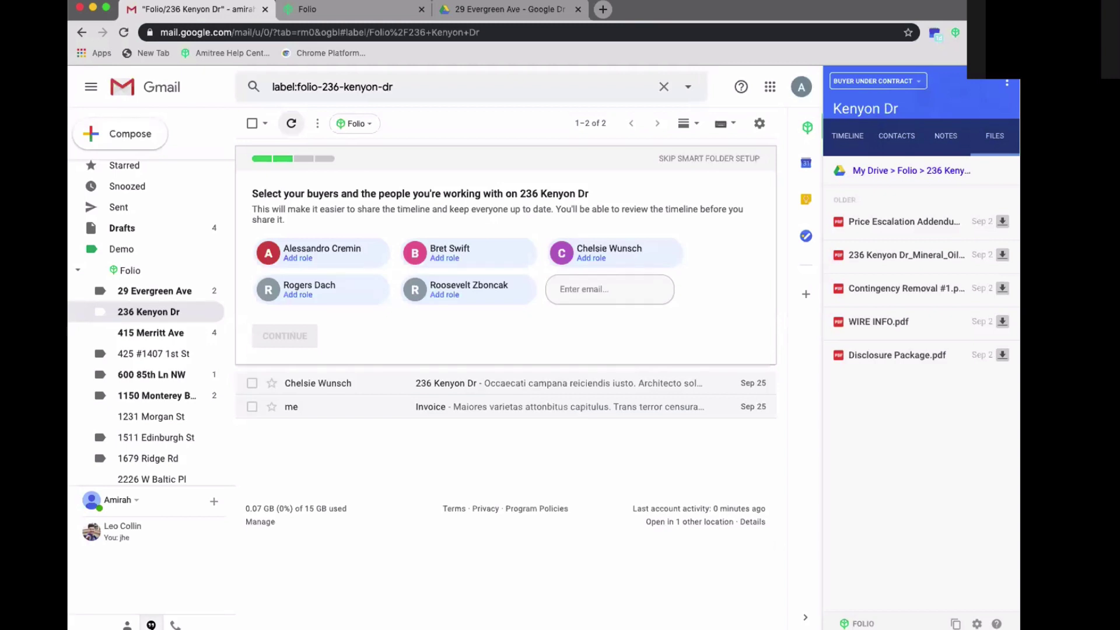
- Close the folder's sharing dialog without adding anyone and collapse the Folio and Folio Archive trees
{"action": "left_click", "coordinate": [446, 11]}
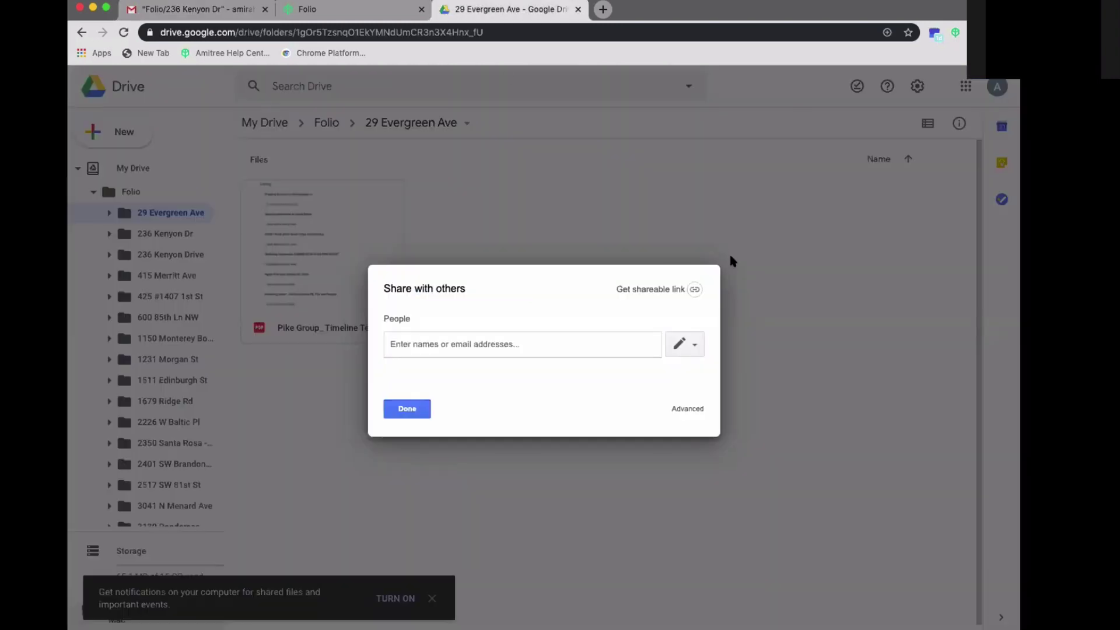
{"action": "left_click", "coordinate": [413, 413]}
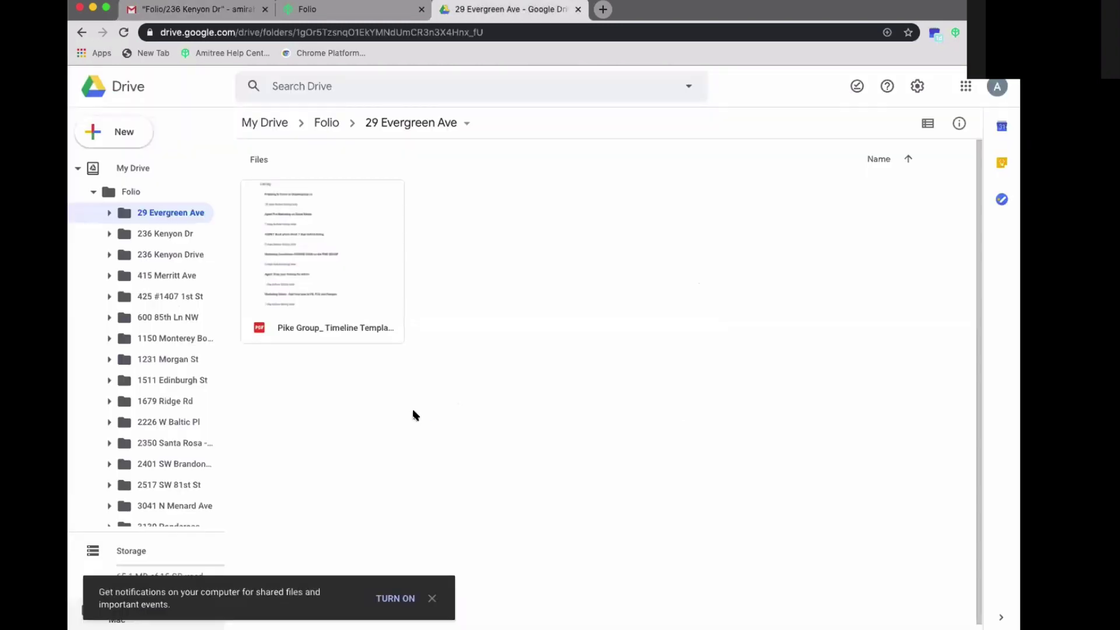
{"action": "left_click", "coordinate": [91, 193]}
{"action": "left_click", "coordinate": [94, 194]}
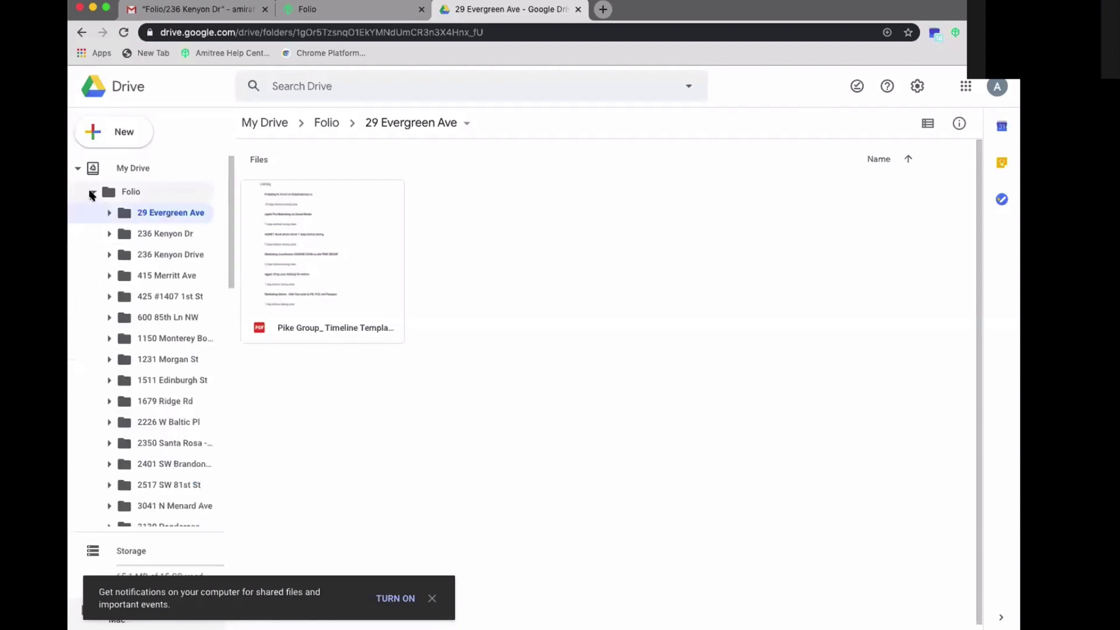
{"action": "left_click", "coordinate": [92, 193]}
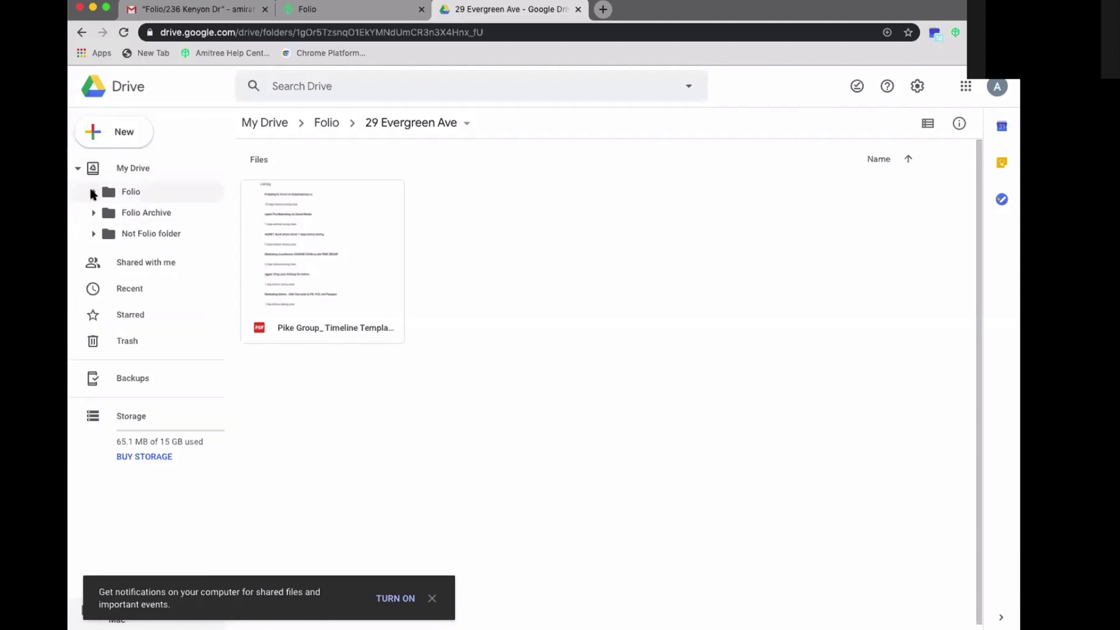
{"action": "left_click", "coordinate": [92, 193]}
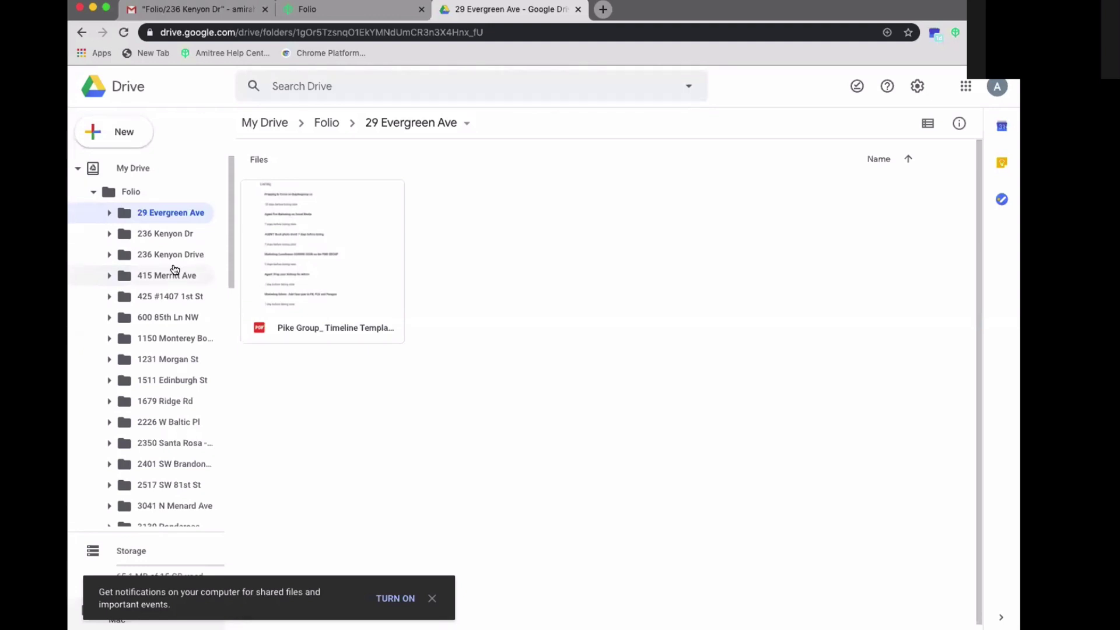
{"action": "left_click", "coordinate": [93, 193]}
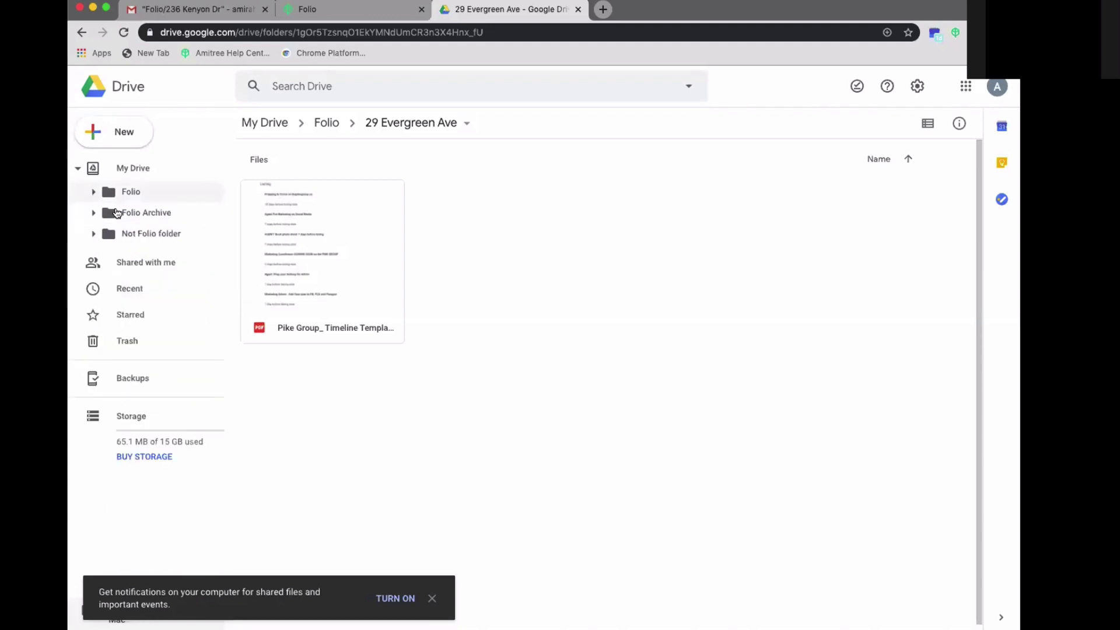
{"action": "left_click", "coordinate": [93, 214]}
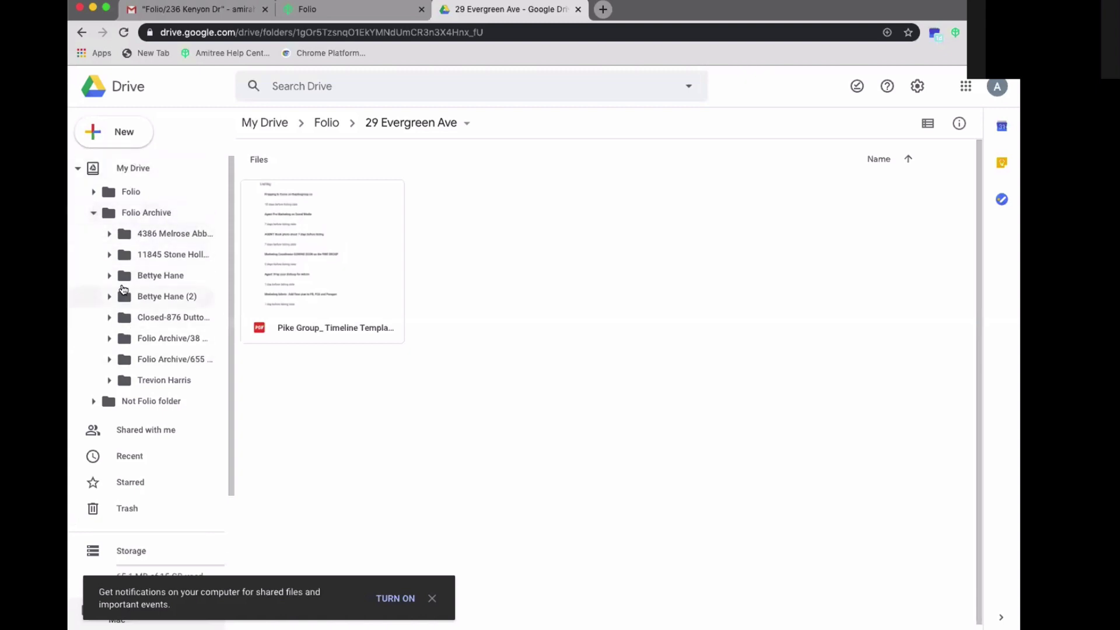
{"action": "left_click", "coordinate": [94, 214]}
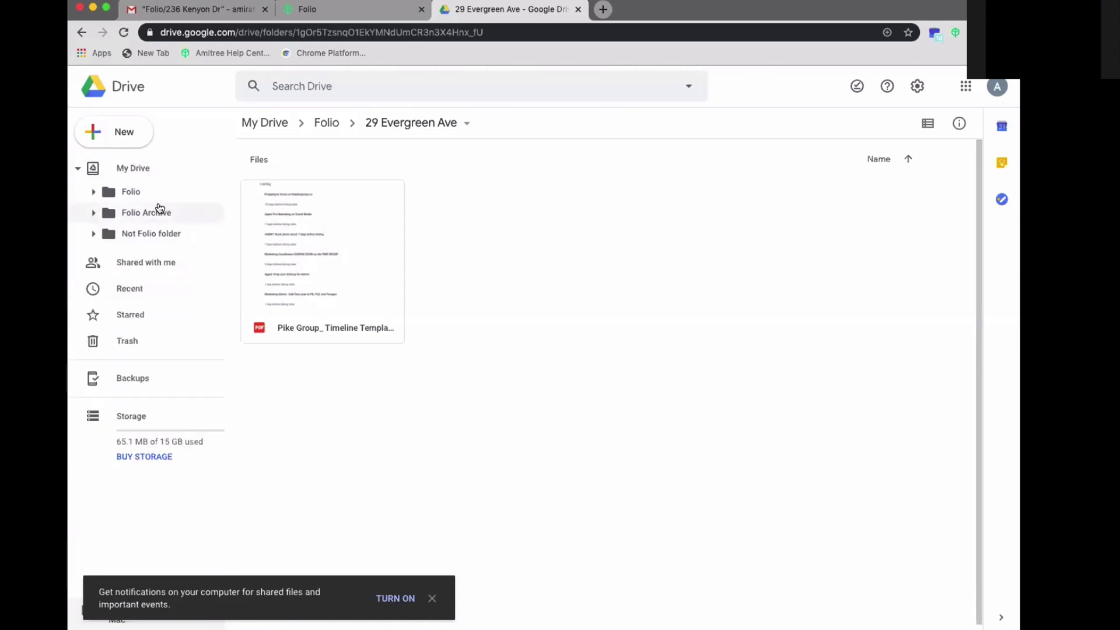
{"action": "left_click", "coordinate": [212, 13]}
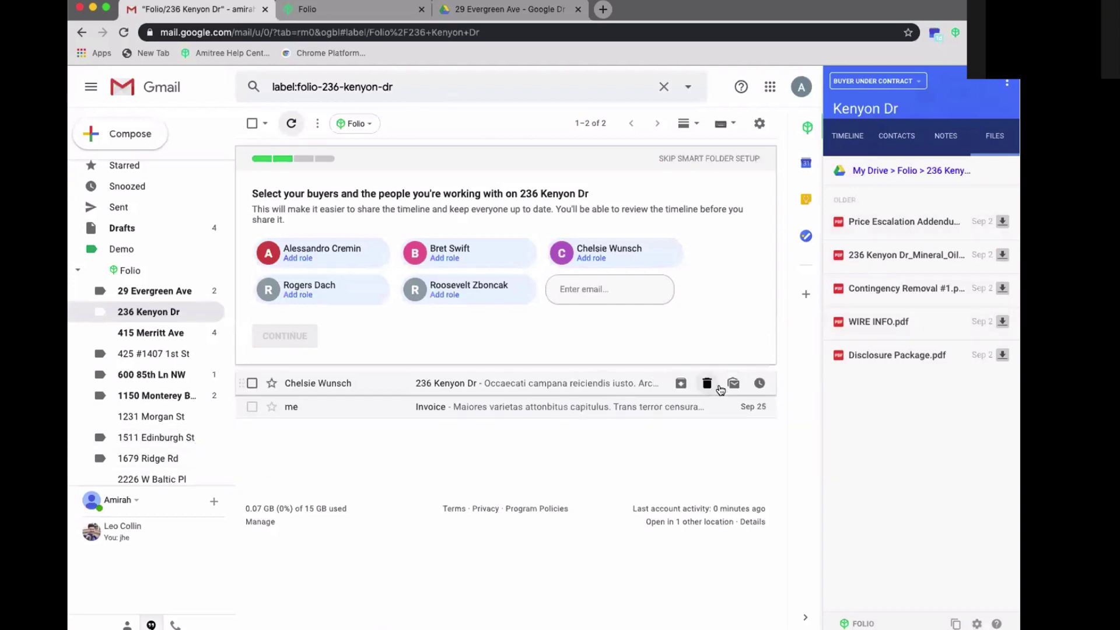
{"action": "left_click", "coordinate": [475, 5]}
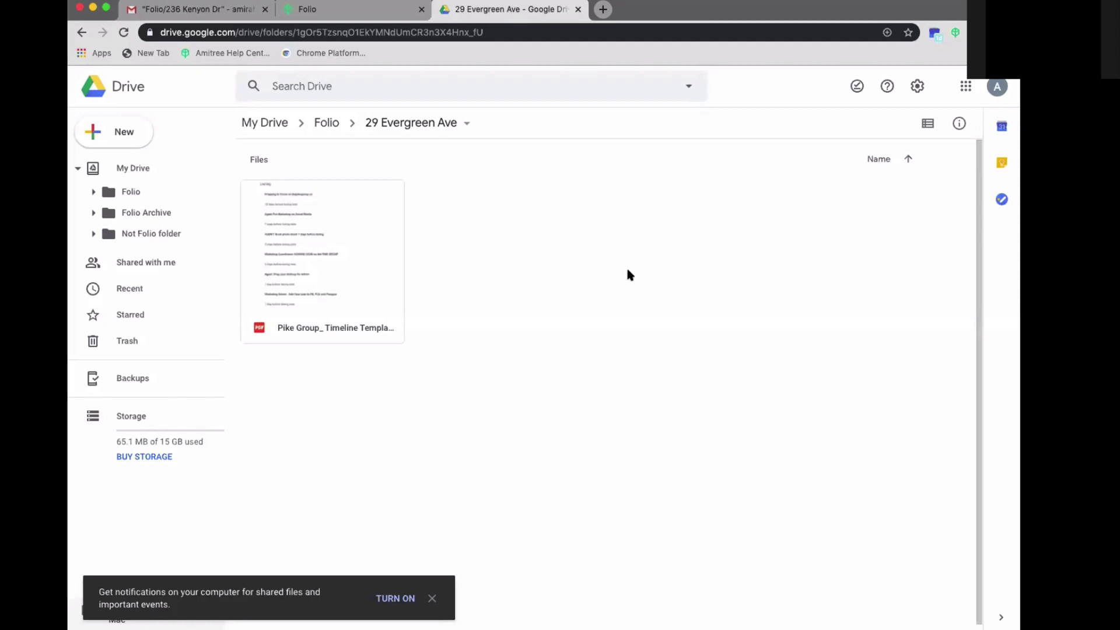
{"action": "left_click", "coordinate": [213, 10]}
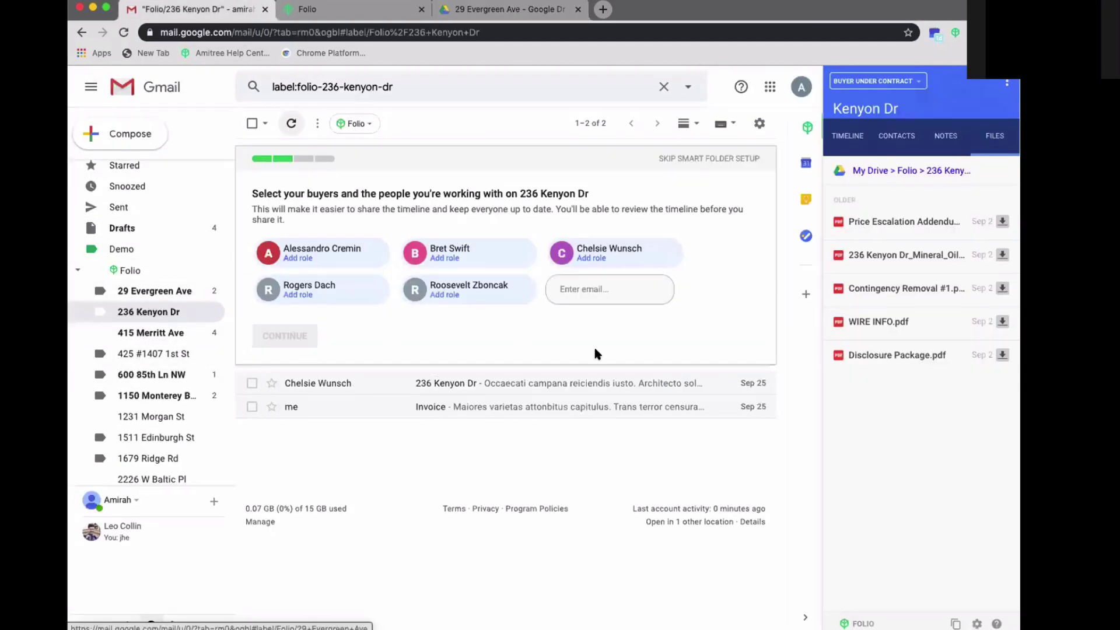
{"action": "left_click", "coordinate": [493, 10]}
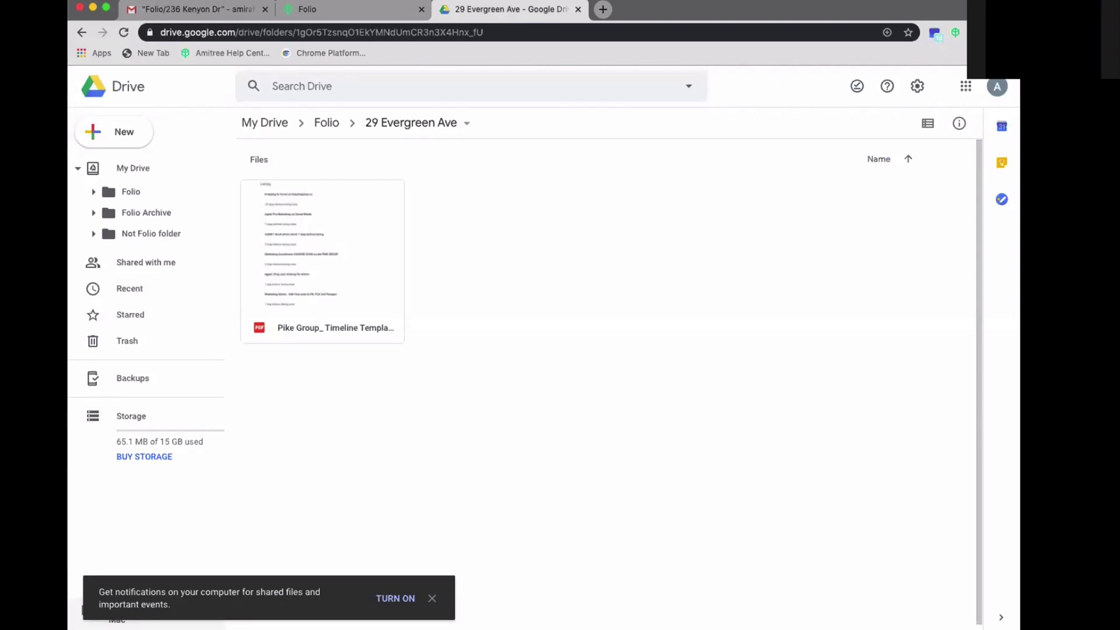
{"action": "left_click", "coordinate": [270, 4]}
{"action": "left_click", "coordinate": [140, 291]}
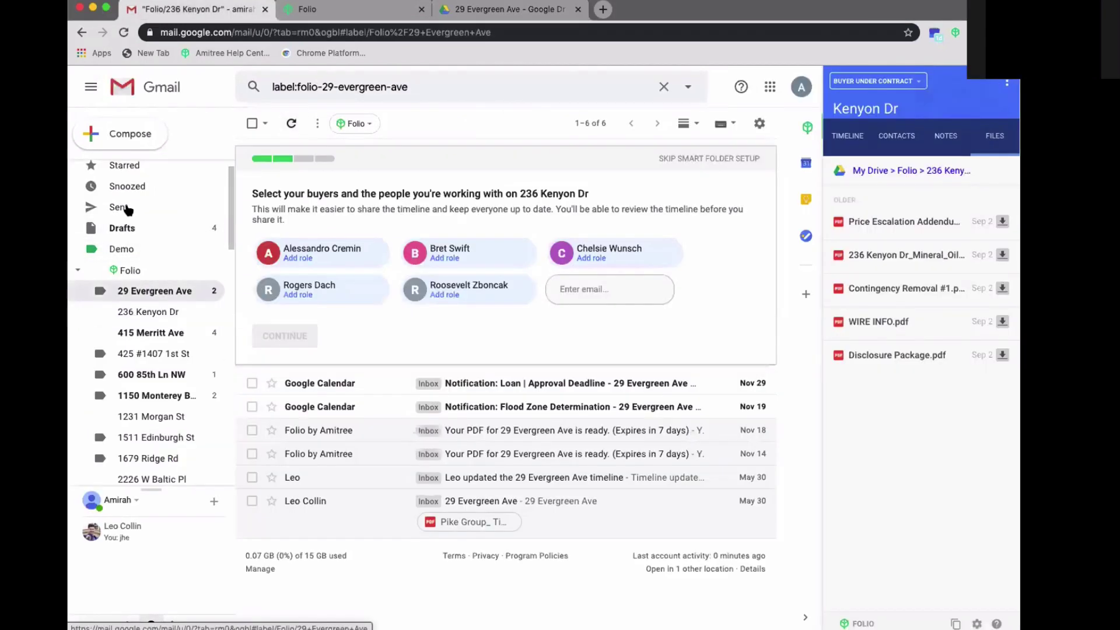
{"action": "scroll", "coordinate": [127, 210], "scroll_direction": "up", "scroll_amount": 1}
- Open the Meeting email under the Demo label and toggle the Folio side panel
{"action": "left_click", "coordinate": [121, 169]}
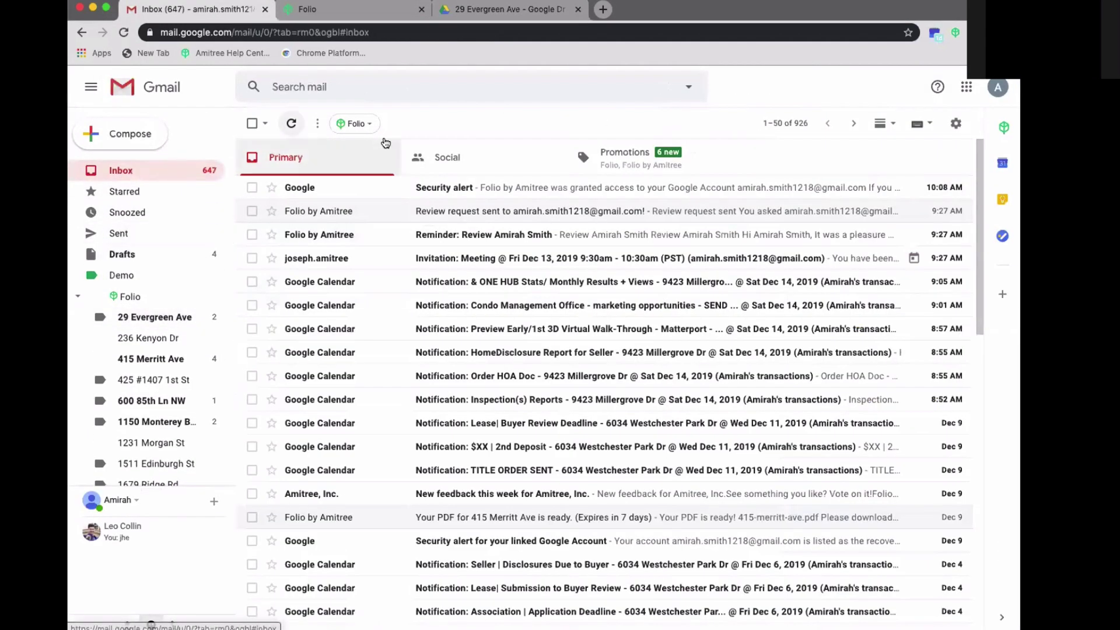
{"action": "left_click", "coordinate": [140, 275]}
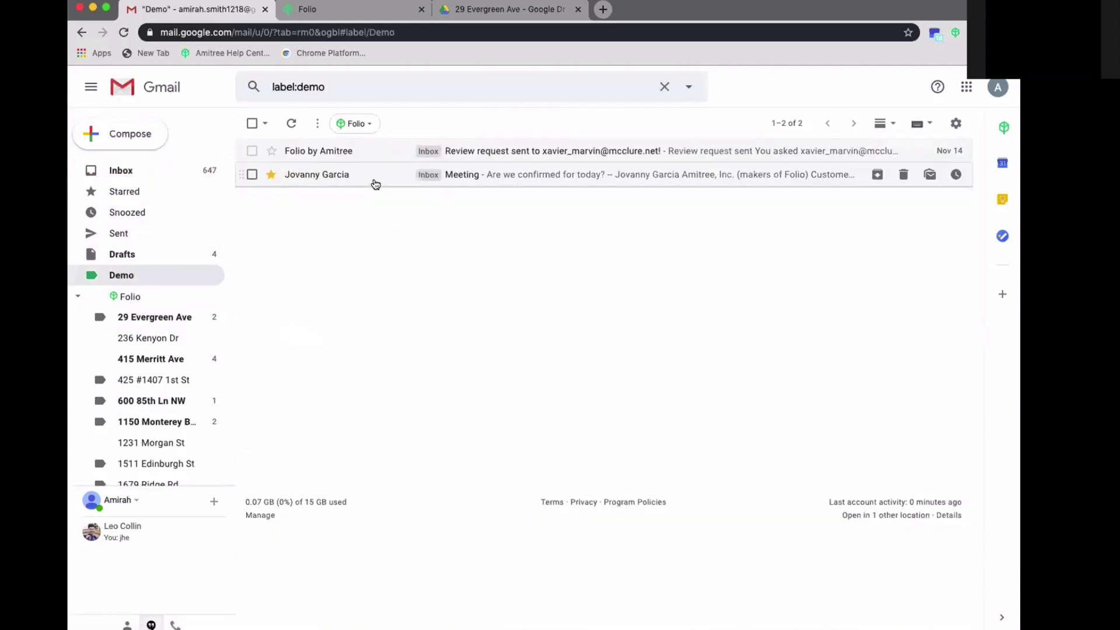
{"action": "left_click", "coordinate": [375, 175]}
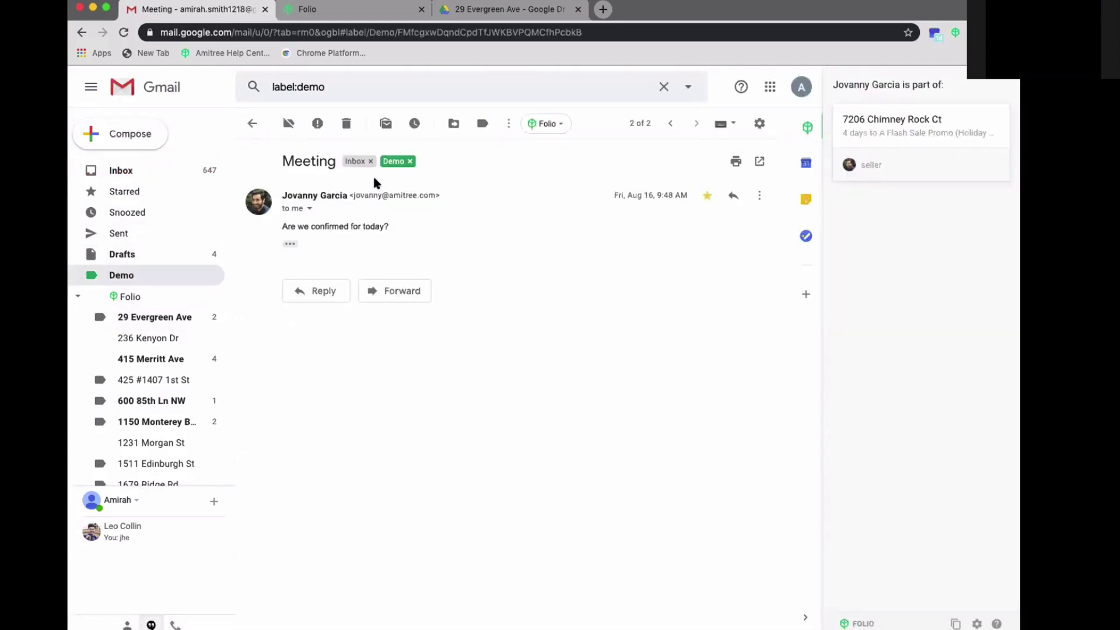
{"action": "left_click", "coordinate": [807, 128]}
{"action": "left_click", "coordinate": [1001, 128]}
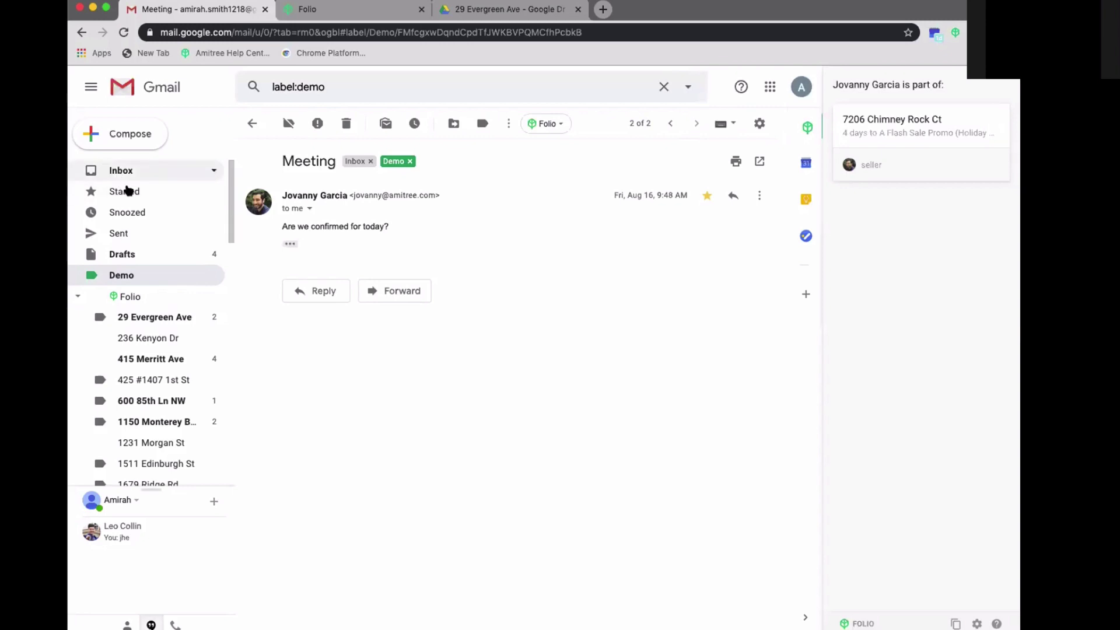
- Open the Review request sent email and remove its Folio contact label
{"action": "left_click", "coordinate": [141, 275]}
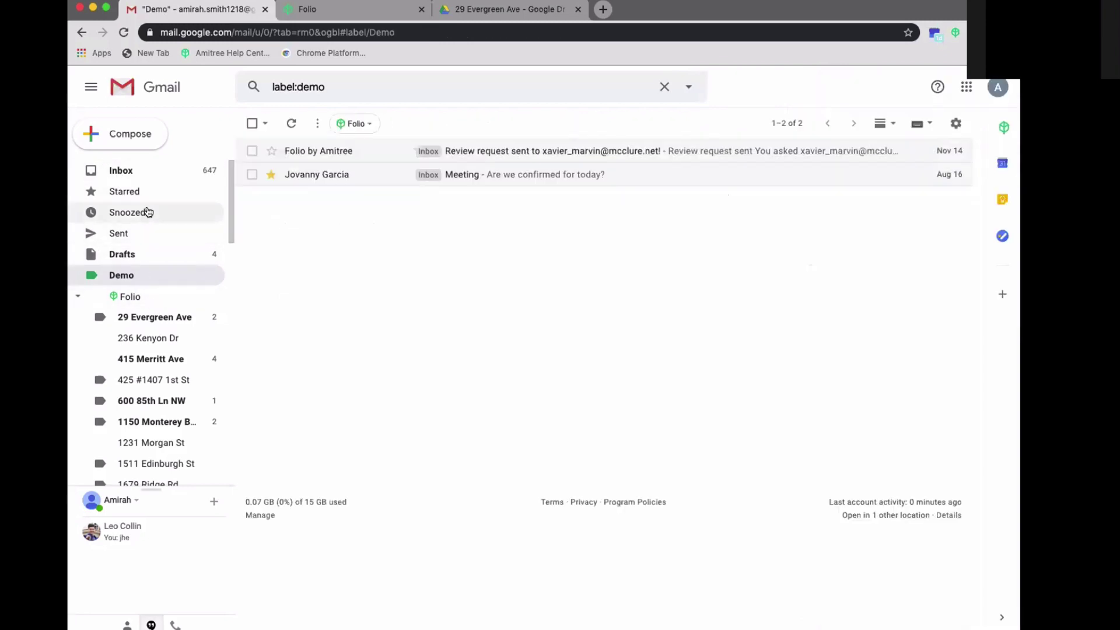
{"action": "left_click", "coordinate": [382, 151]}
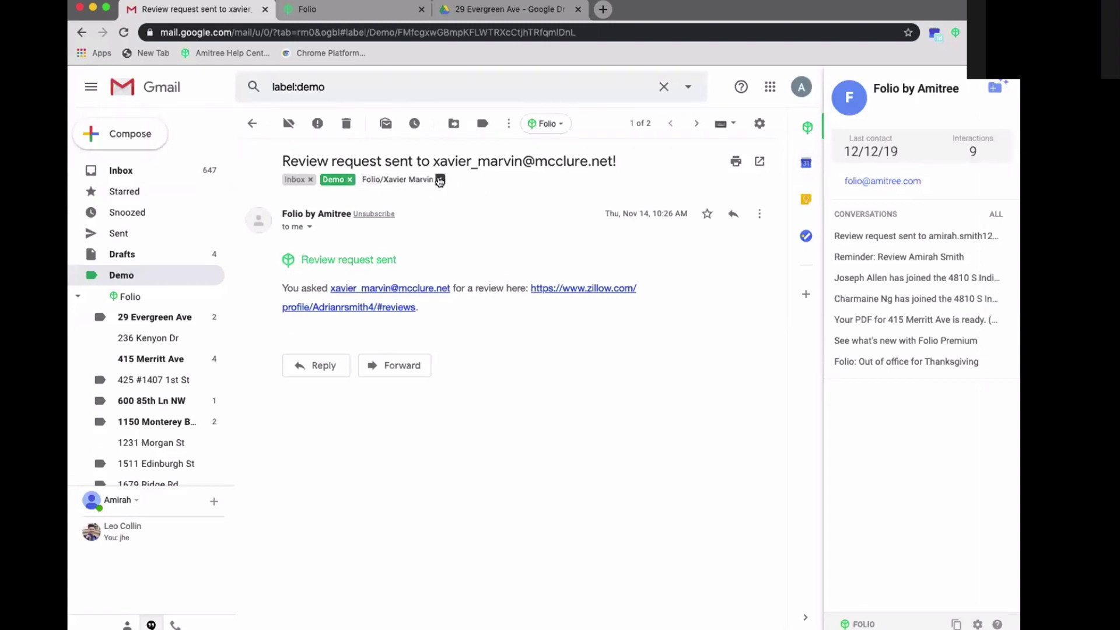
{"action": "left_click", "coordinate": [440, 180]}
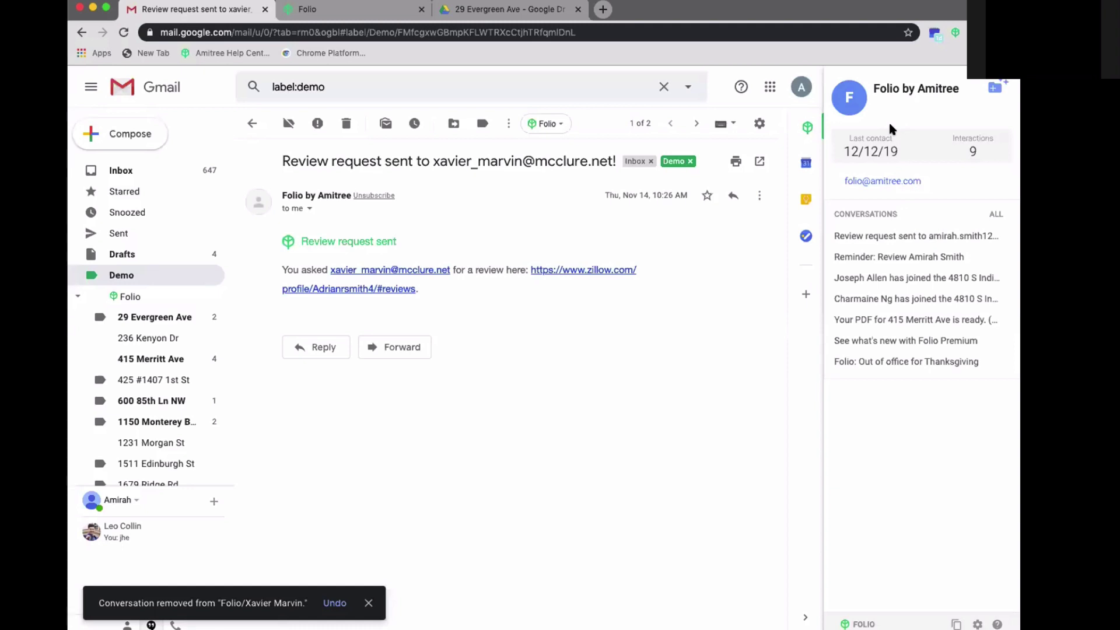
{"action": "mouse_move", "coordinate": [893, 233]}
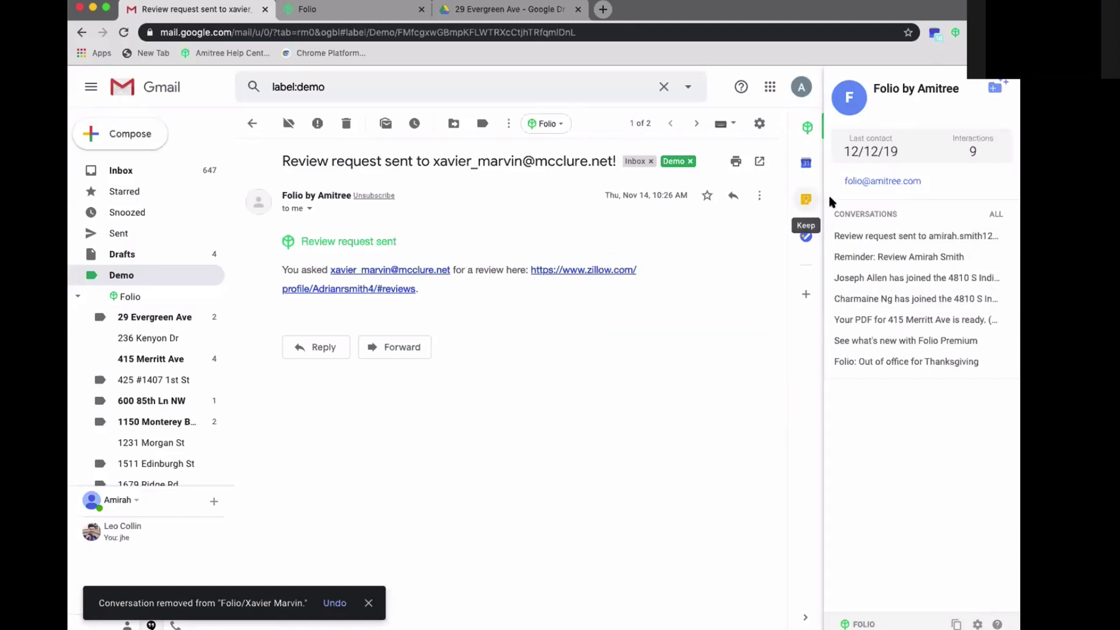
{"action": "mouse_move", "coordinate": [865, 263]}
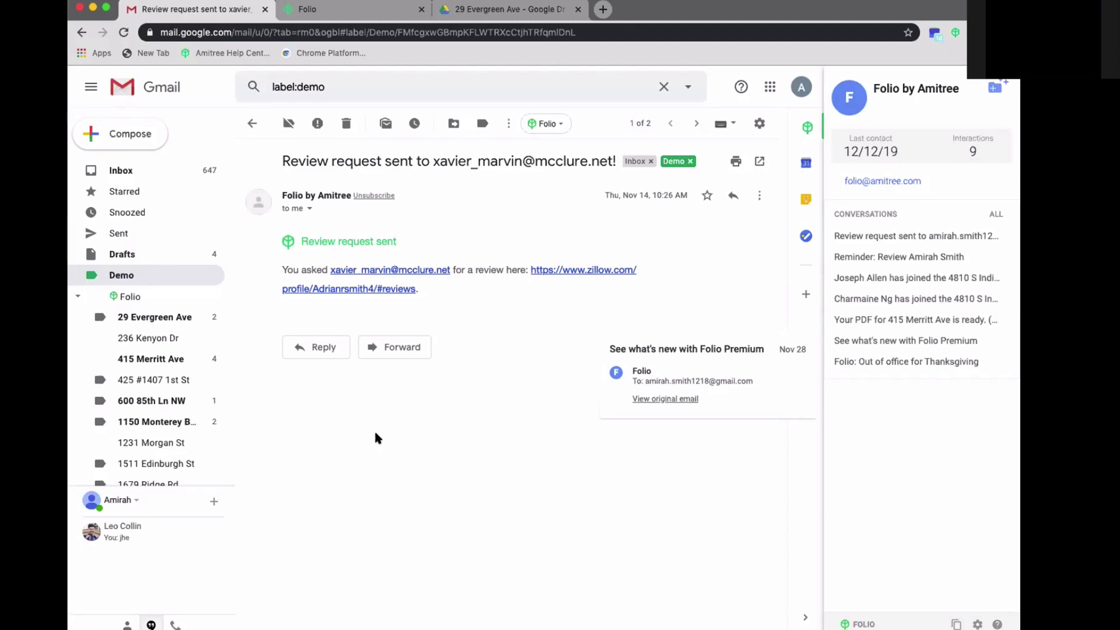
{"action": "left_click", "coordinate": [140, 170]}
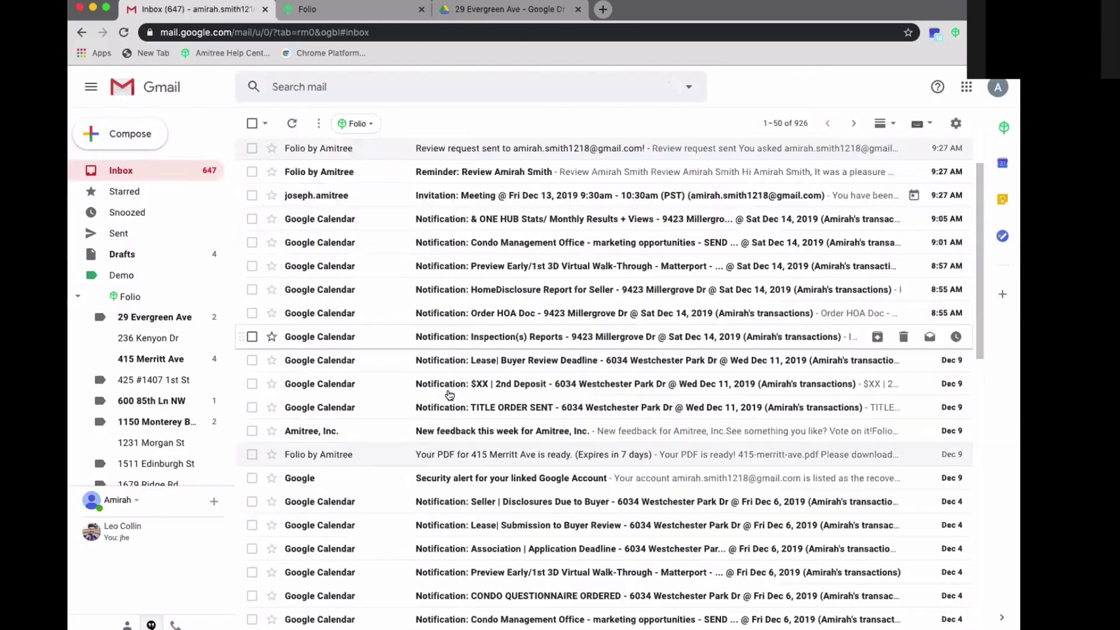
{"action": "scroll", "coordinate": [449, 396], "scroll_direction": "down", "scroll_amount": 10}
{"action": "scroll", "coordinate": [449, 395], "scroll_direction": "up", "scroll_amount": 10}
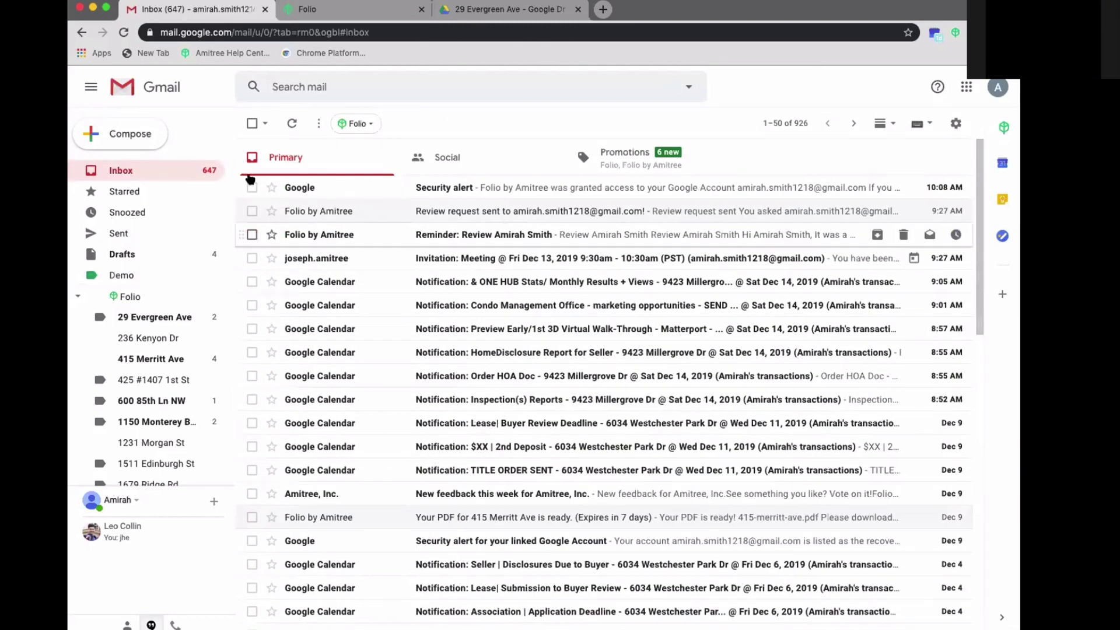
{"action": "key", "text": "/"}
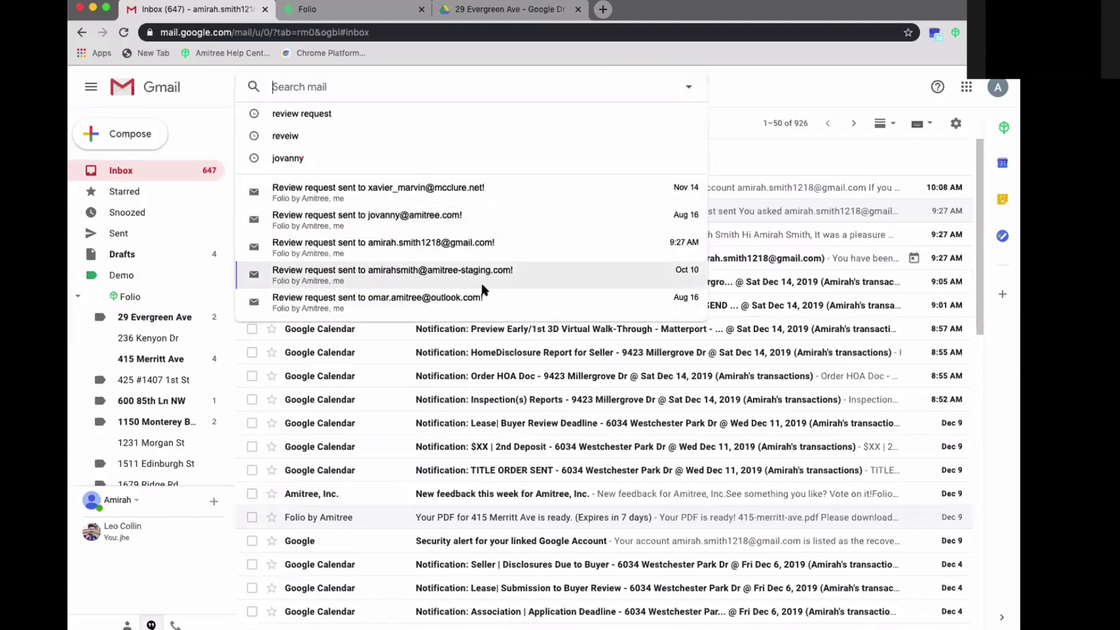
{"action": "left_click", "coordinate": [130, 273]}
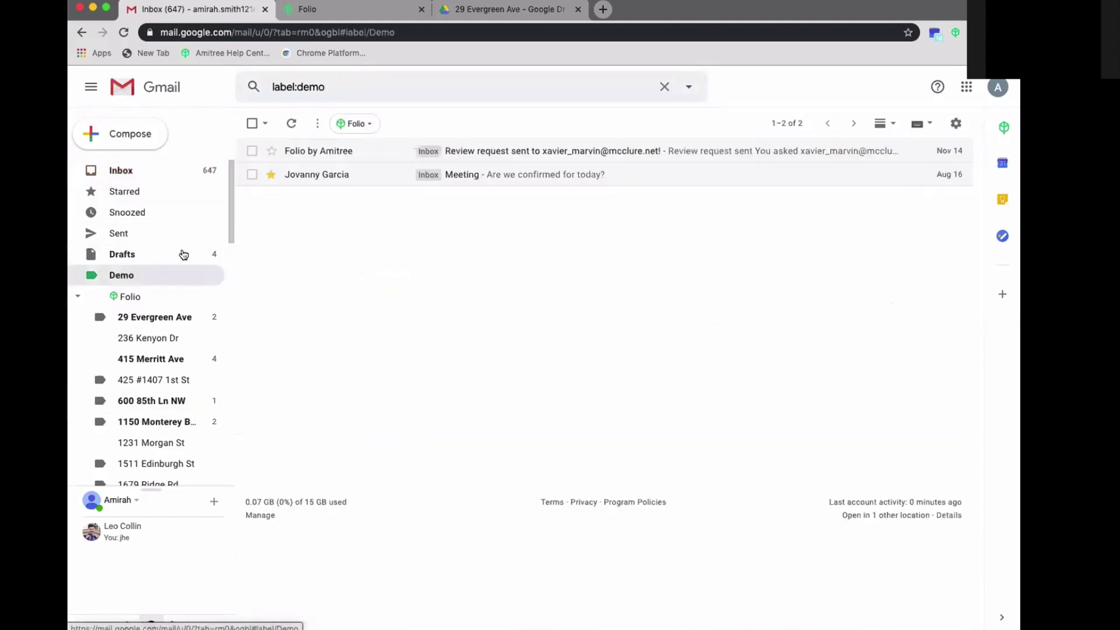
{"action": "left_click", "coordinate": [309, 175]}
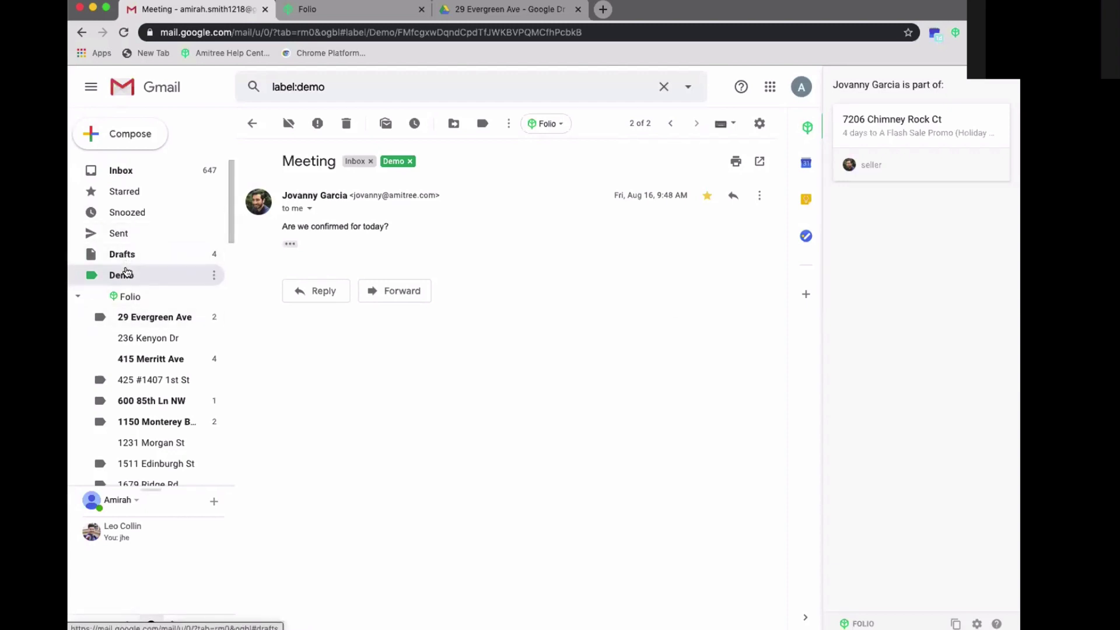
{"action": "left_click", "coordinate": [139, 171]}
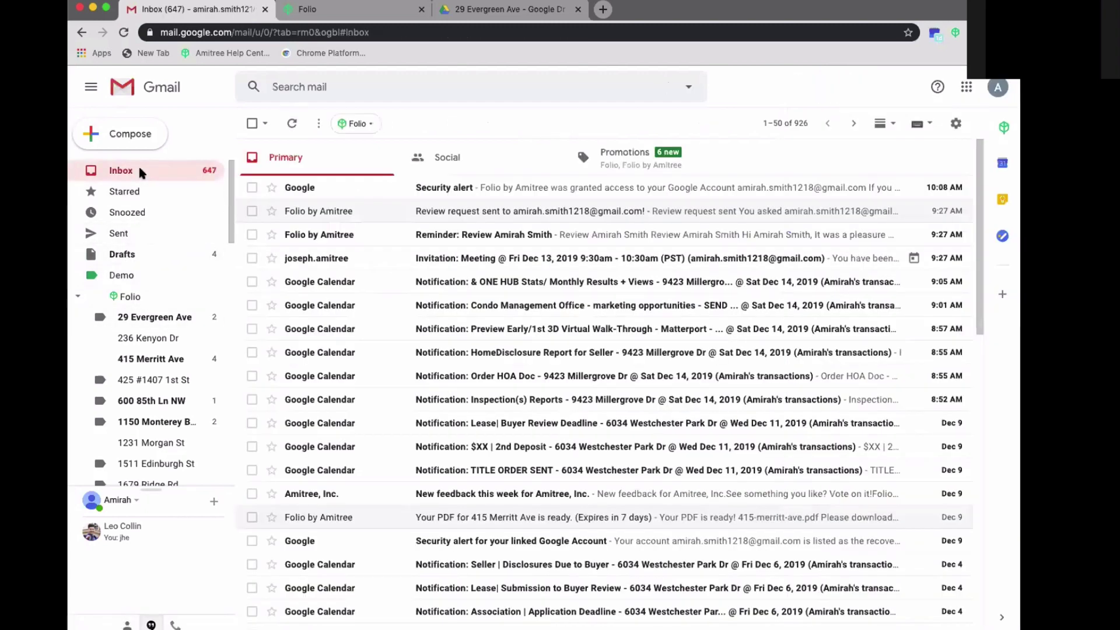
{"action": "left_click", "coordinate": [326, 210]}
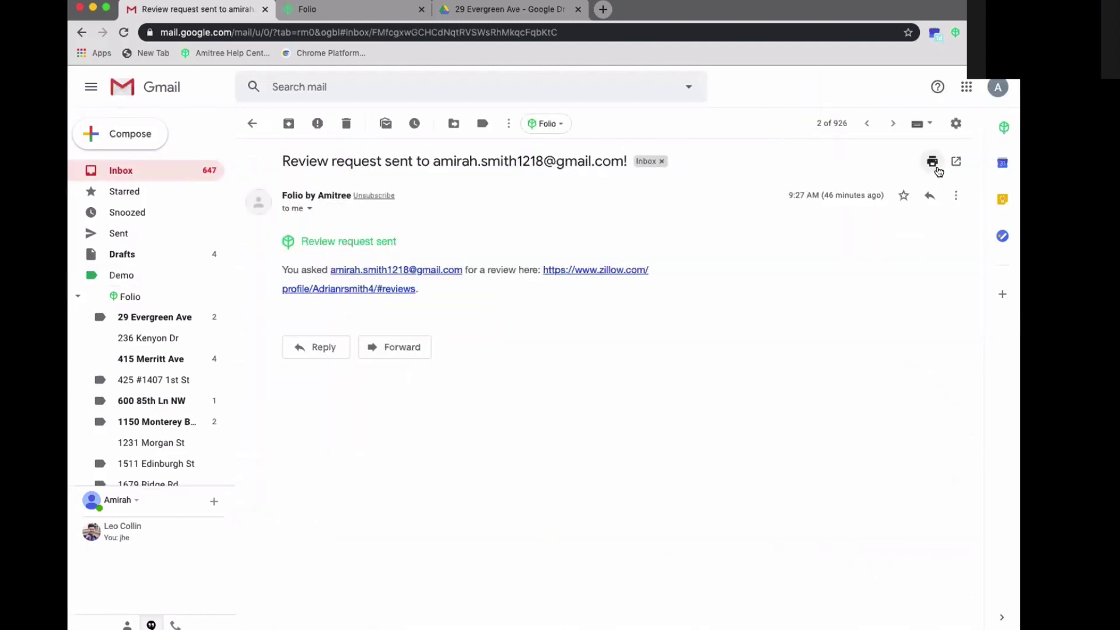
{"action": "left_click", "coordinate": [1000, 127]}
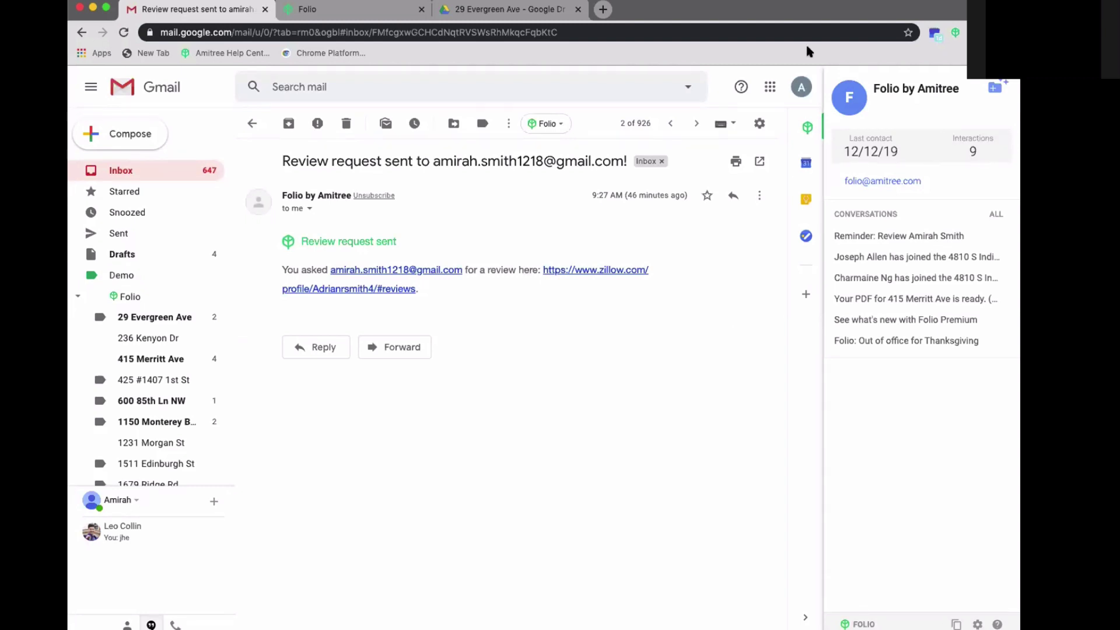
{"action": "left_click", "coordinate": [807, 129]}
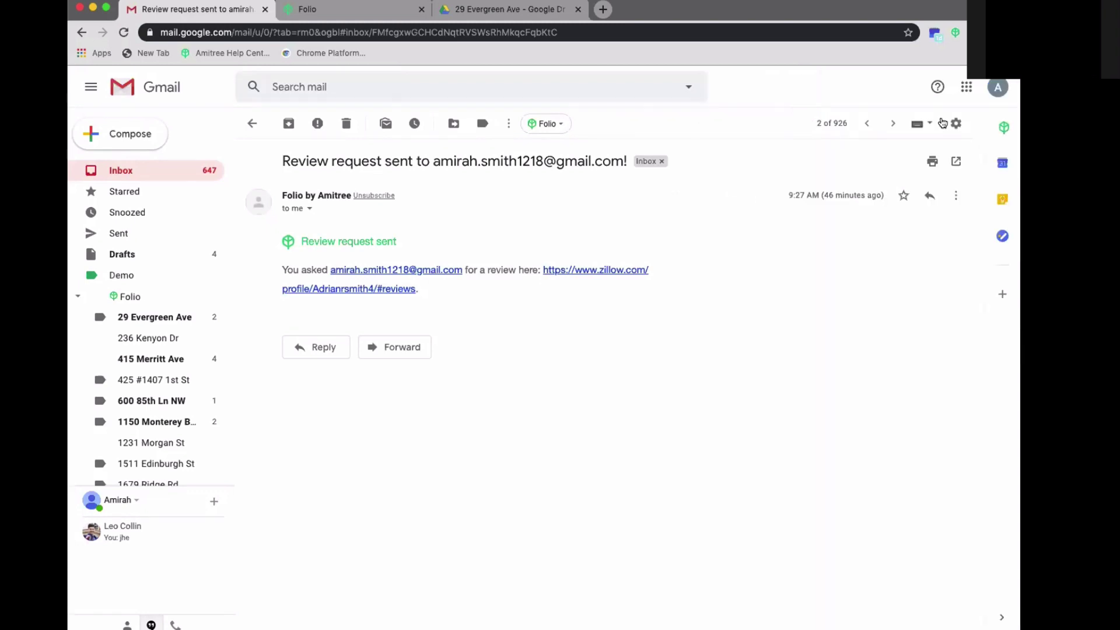
{"action": "left_click", "coordinate": [139, 170]}
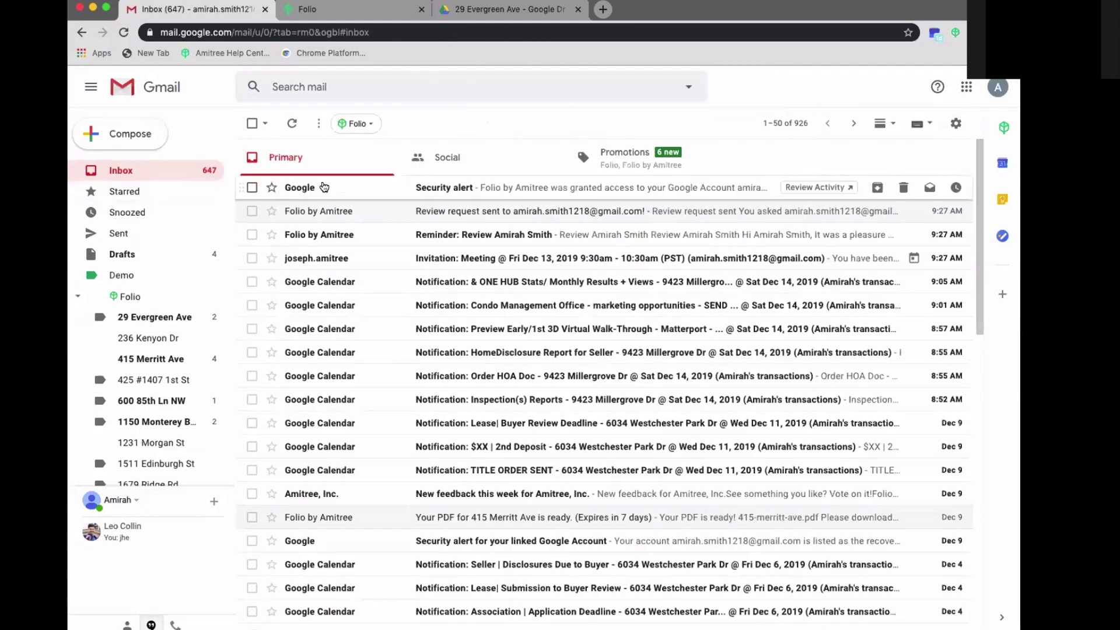
{"action": "left_click", "coordinate": [385, 212]}
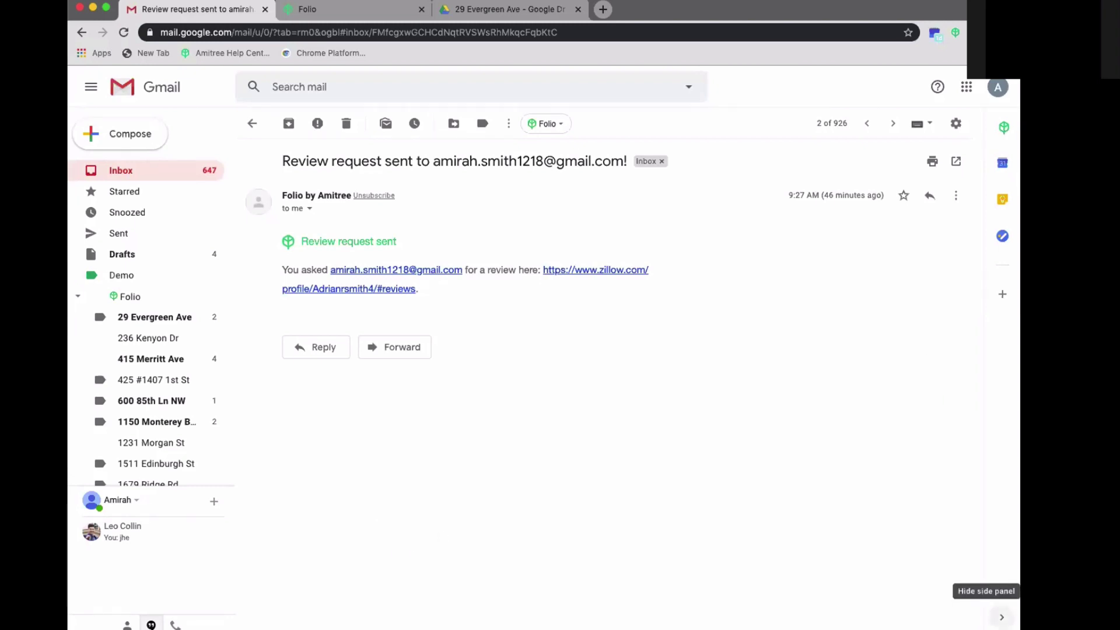
{"action": "left_click", "coordinate": [1002, 617]}
{"action": "left_click", "coordinate": [1001, 617]}
- Turn off the Sender Sidebar's contextual information in Folio settings
{"action": "left_click", "coordinate": [324, 12]}
{"action": "scroll", "coordinate": [357, 440], "scroll_direction": "down", "scroll_amount": 5}
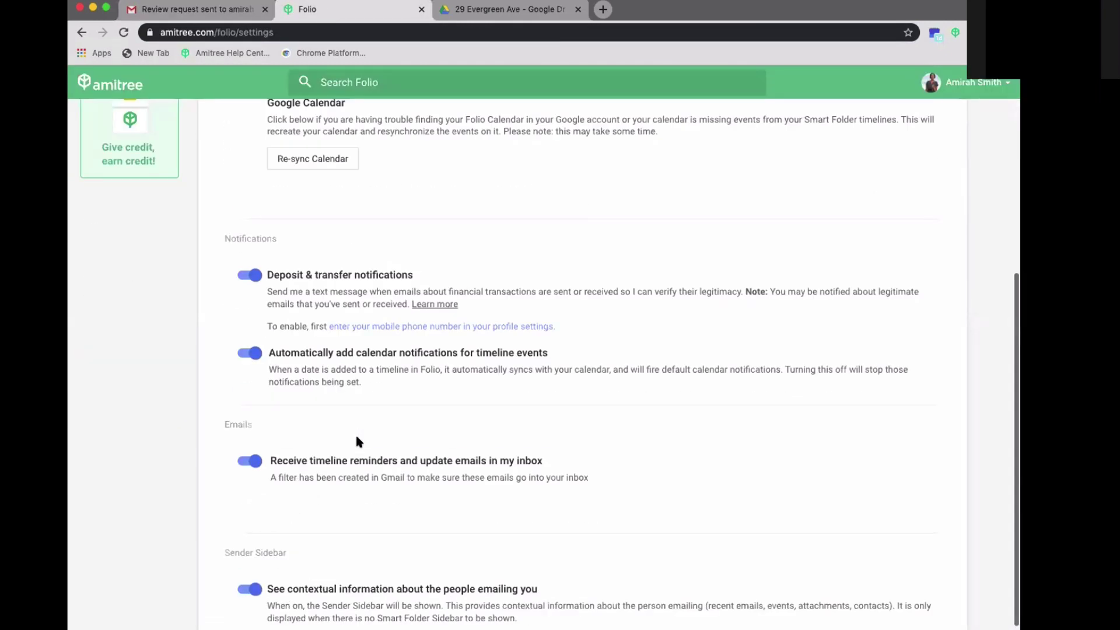
{"action": "scroll", "coordinate": [356, 439], "scroll_direction": "down", "scroll_amount": 1}
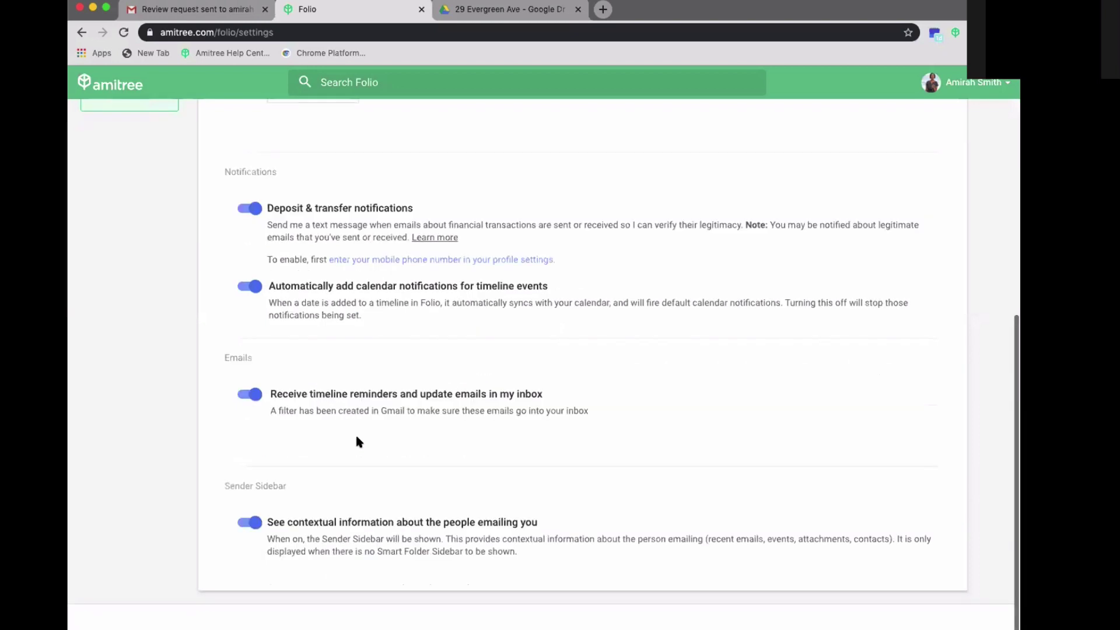
{"action": "left_click", "coordinate": [249, 523]}
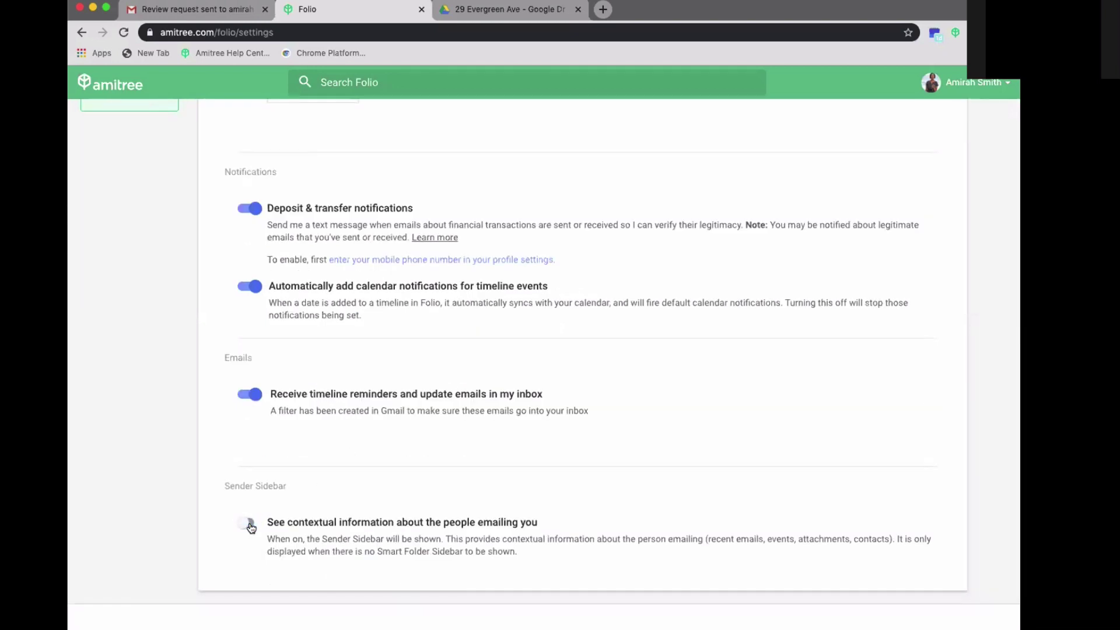
{"action": "left_click", "coordinate": [234, 13]}
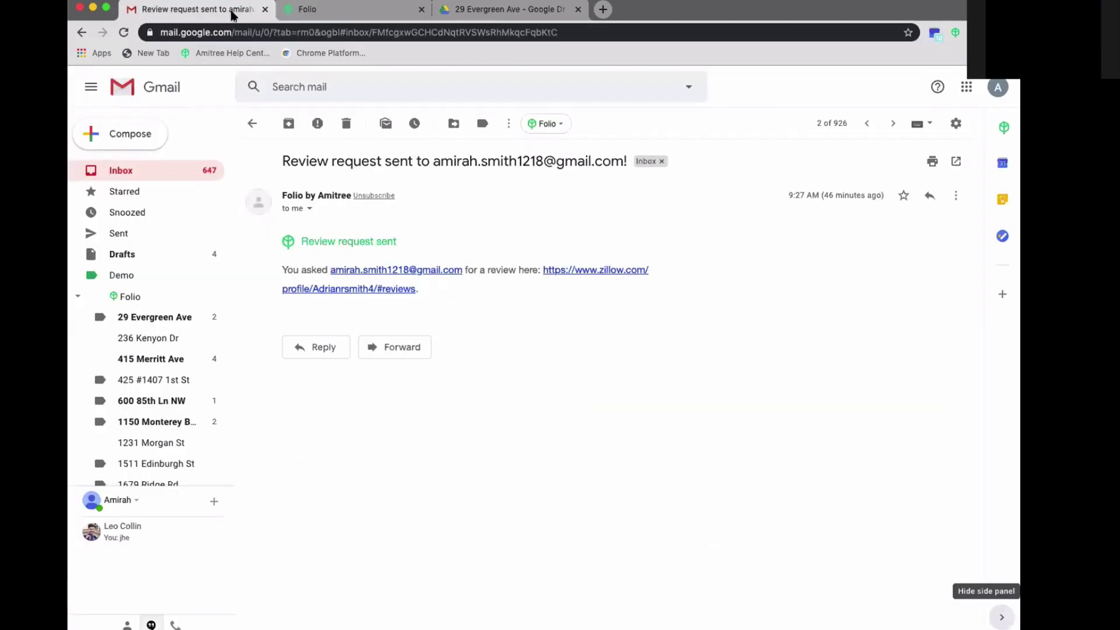
{"action": "left_click", "coordinate": [123, 32]}
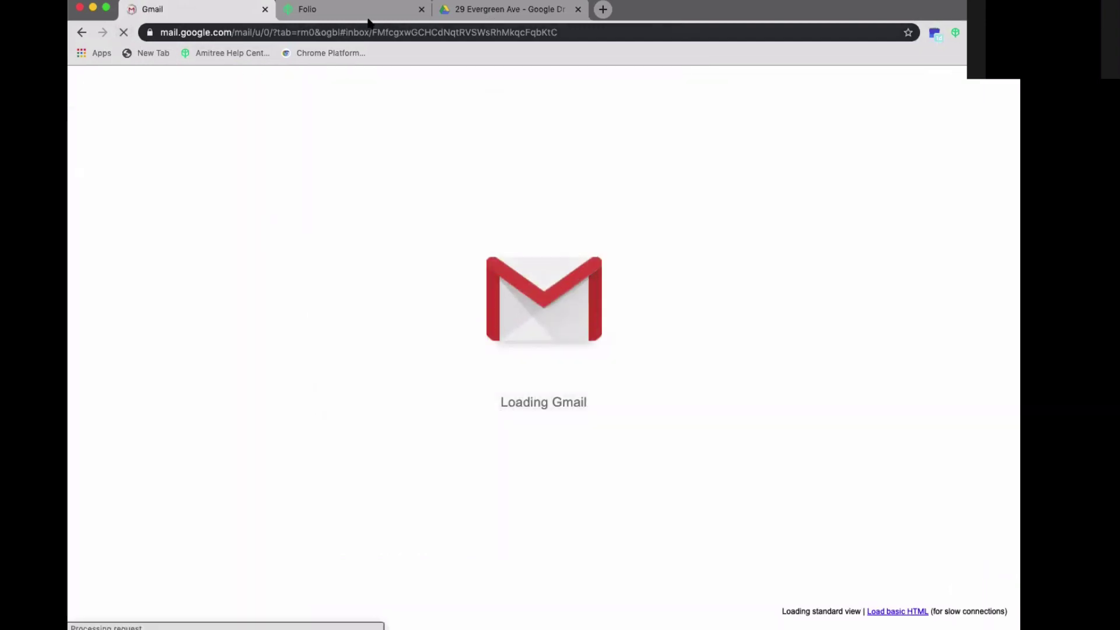
{"action": "left_click", "coordinate": [333, 9]}
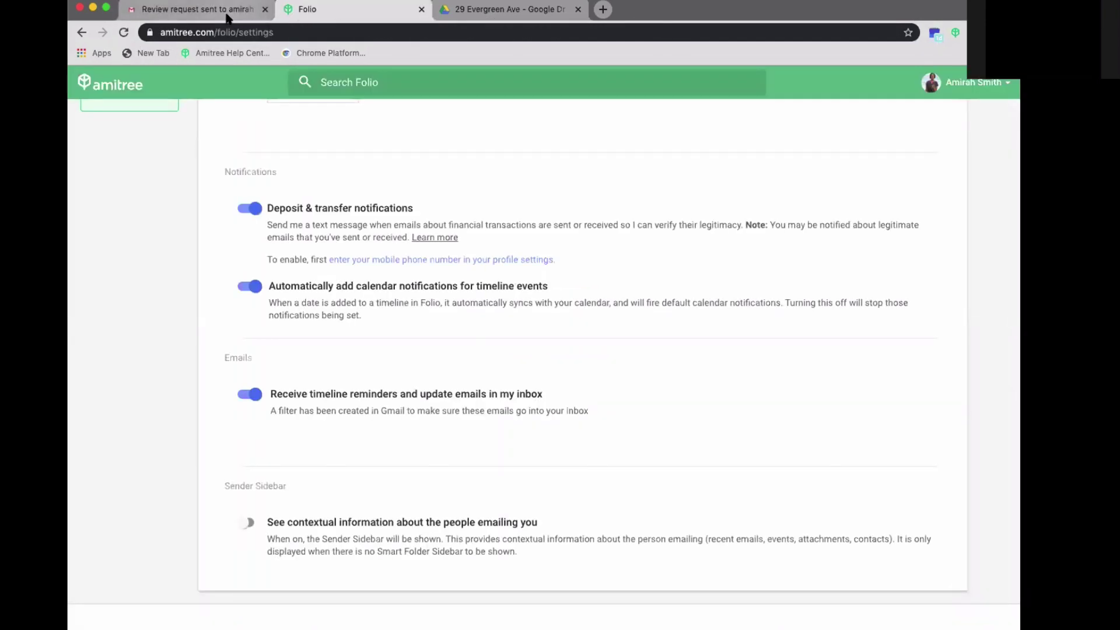
{"action": "left_click", "coordinate": [228, 16]}
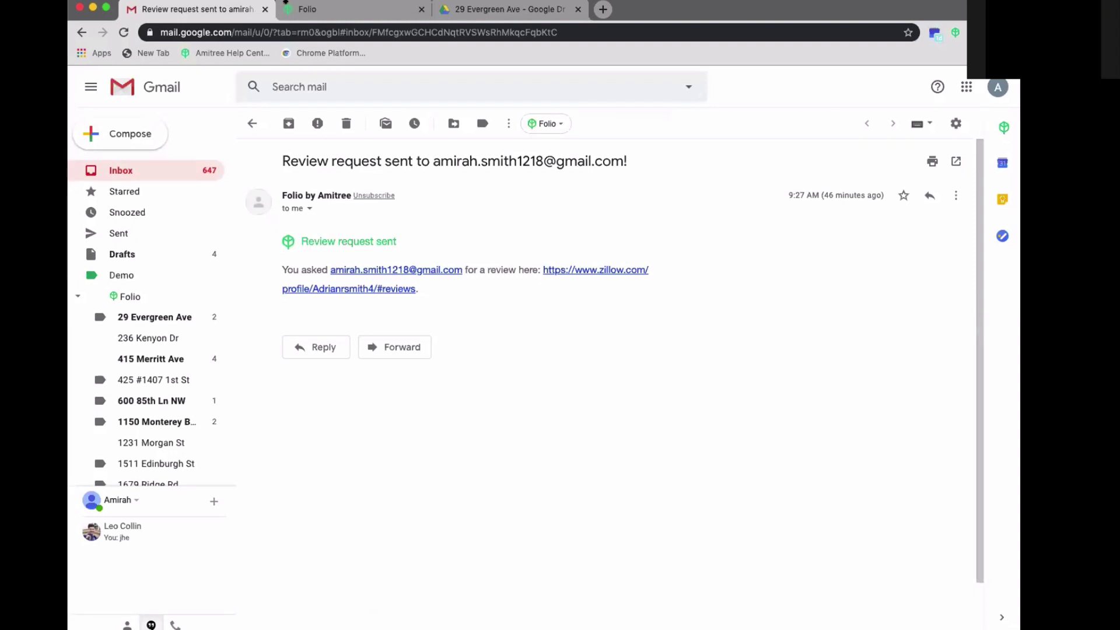
{"action": "left_click", "coordinate": [135, 321]}
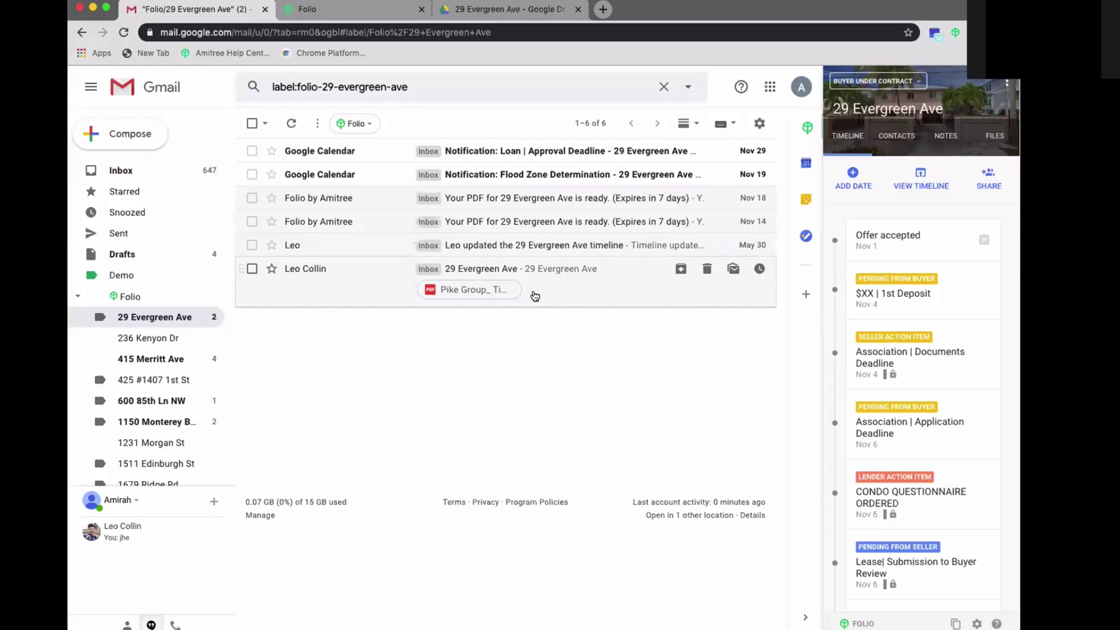
- Send the email's Pike Group PDF to DocuSign with the seller agent as signer
{"action": "left_click_drag", "start_coordinate": [535, 295], "coordinate": [565, 288]}
{"action": "left_click_drag", "start_coordinate": [565, 288], "coordinate": [564, 287]}
{"action": "left_click", "coordinate": [564, 287]}
{"action": "mouse_move", "coordinate": [373, 368]}
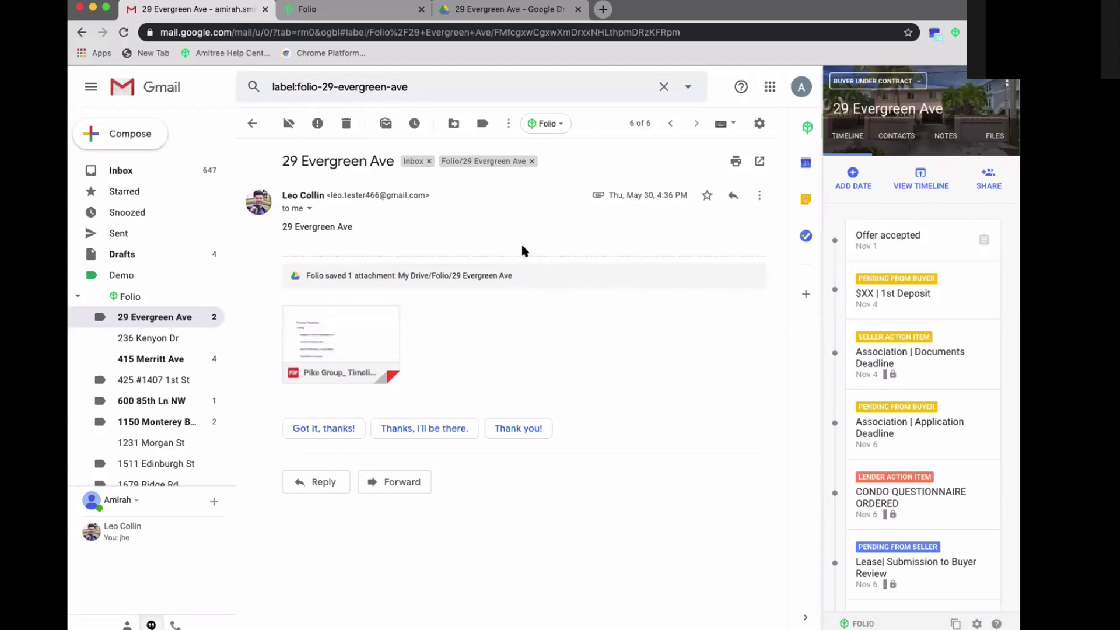
{"action": "left_click", "coordinate": [371, 365]}
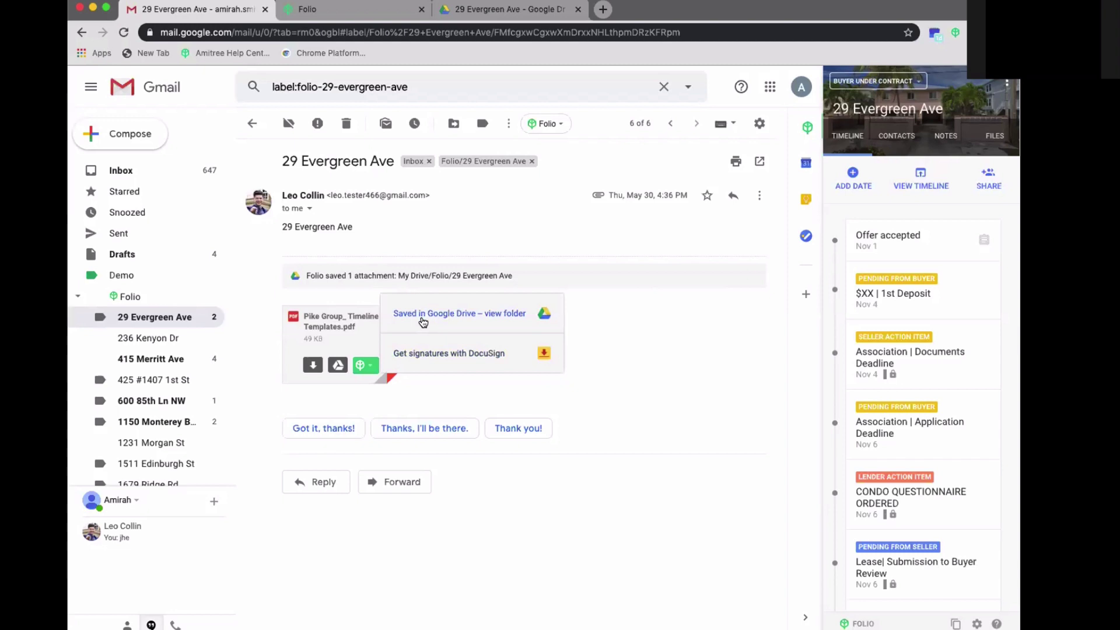
{"action": "left_click", "coordinate": [422, 354]}
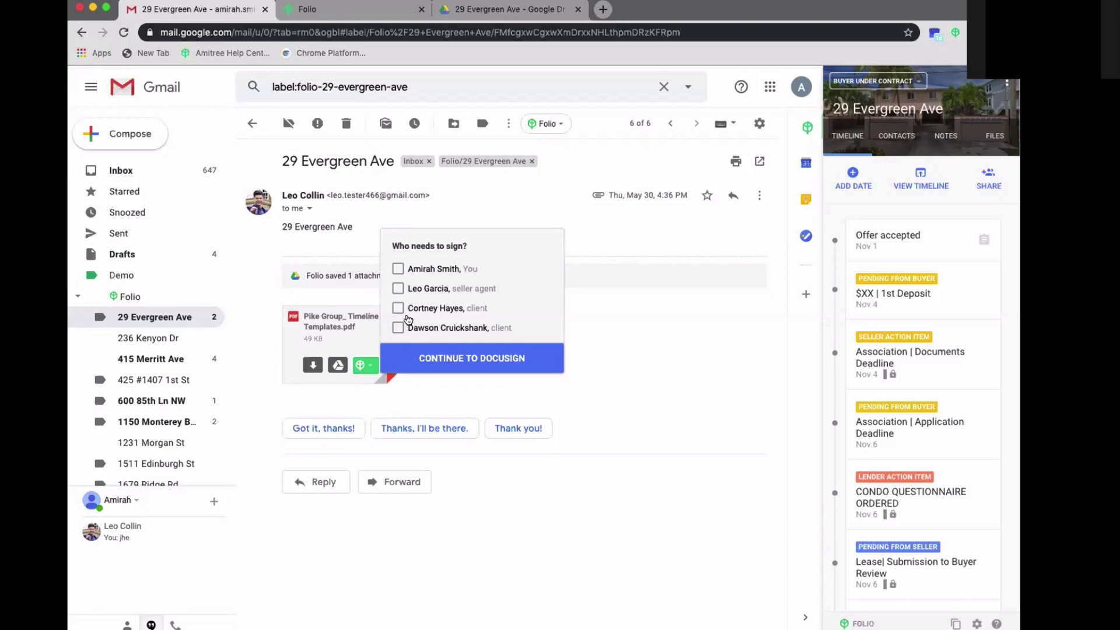
{"action": "left_click", "coordinate": [398, 289]}
{"action": "left_click", "coordinate": [437, 362]}
- Check the deal's notes and contacts, then hand the PDF to DocuSign again
{"action": "left_click", "coordinate": [923, 142]}
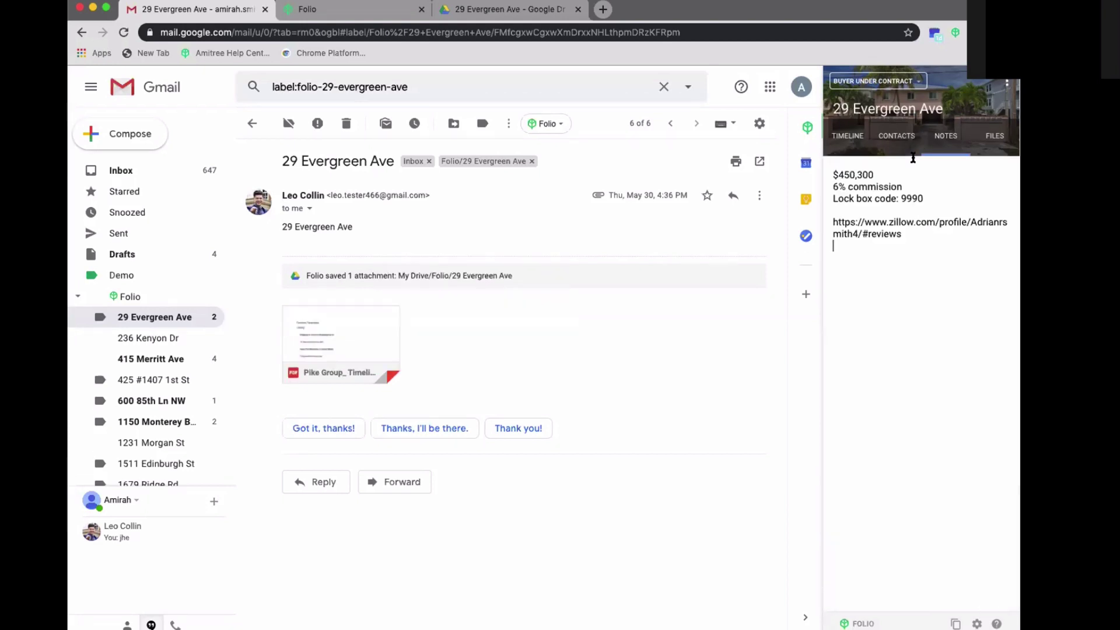
{"action": "left_click", "coordinate": [898, 140]}
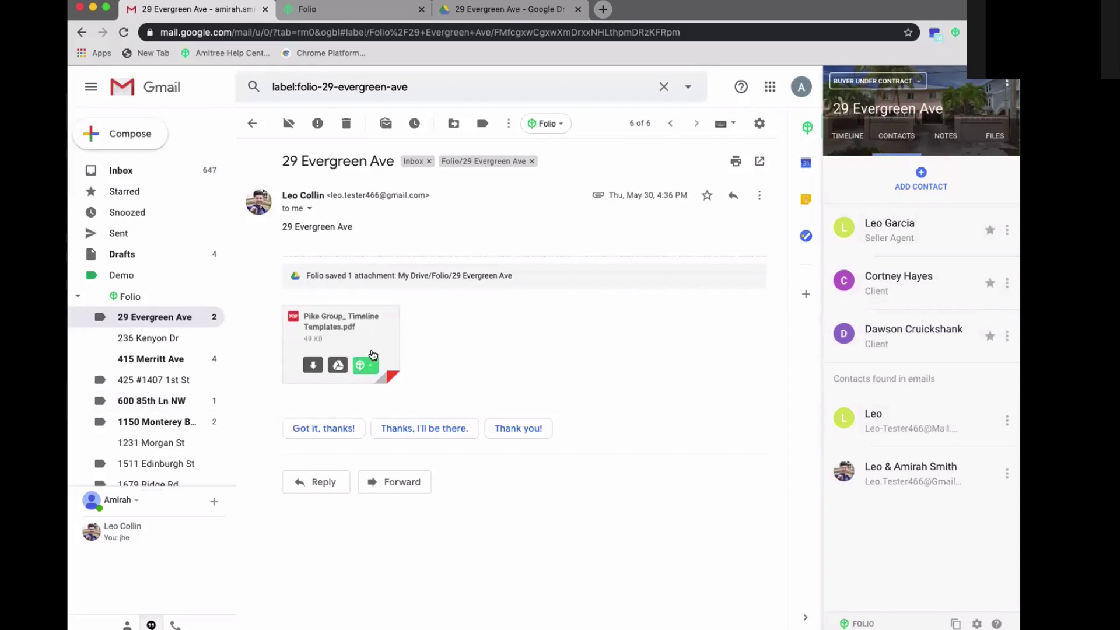
{"action": "left_click", "coordinate": [371, 365]}
{"action": "left_click", "coordinate": [402, 354]}
{"action": "left_click", "coordinate": [429, 352]}
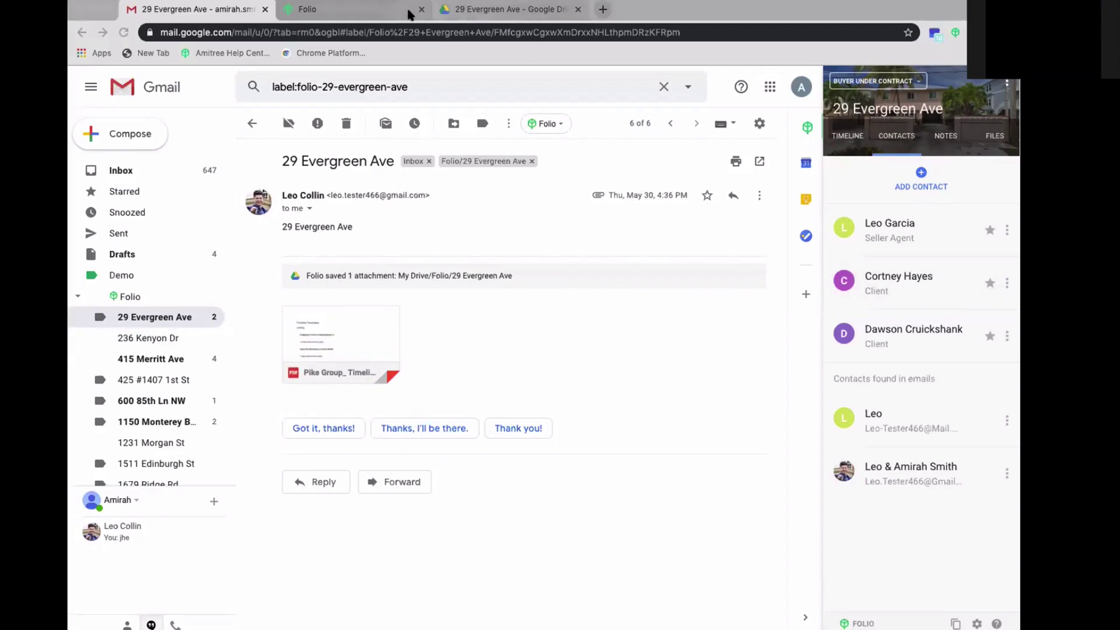
{"action": "left_click", "coordinate": [301, 13]}
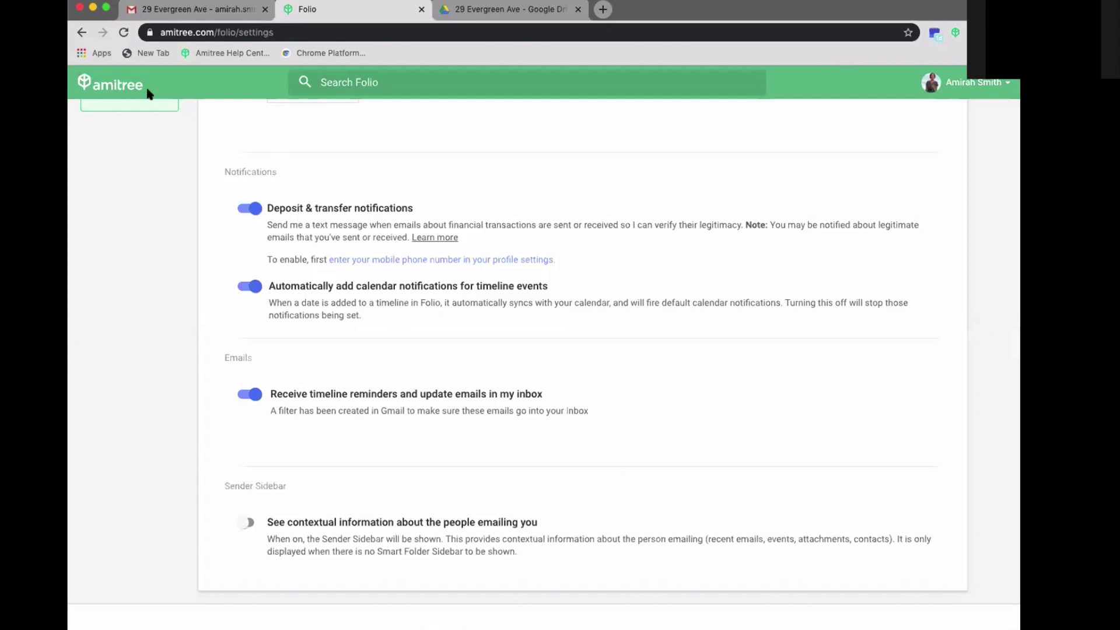
- Scroll to the top of Folio settings and return to the home page via the amitree logo
{"action": "scroll", "coordinate": [150, 226], "scroll_direction": "up", "scroll_amount": 10}
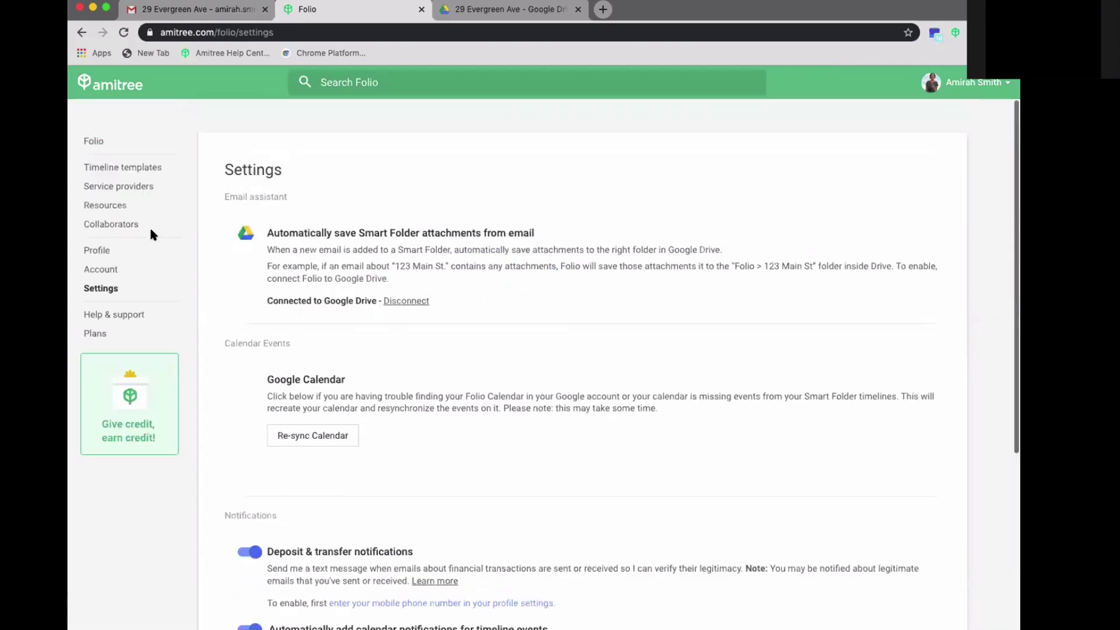
{"action": "left_click", "coordinate": [116, 93]}
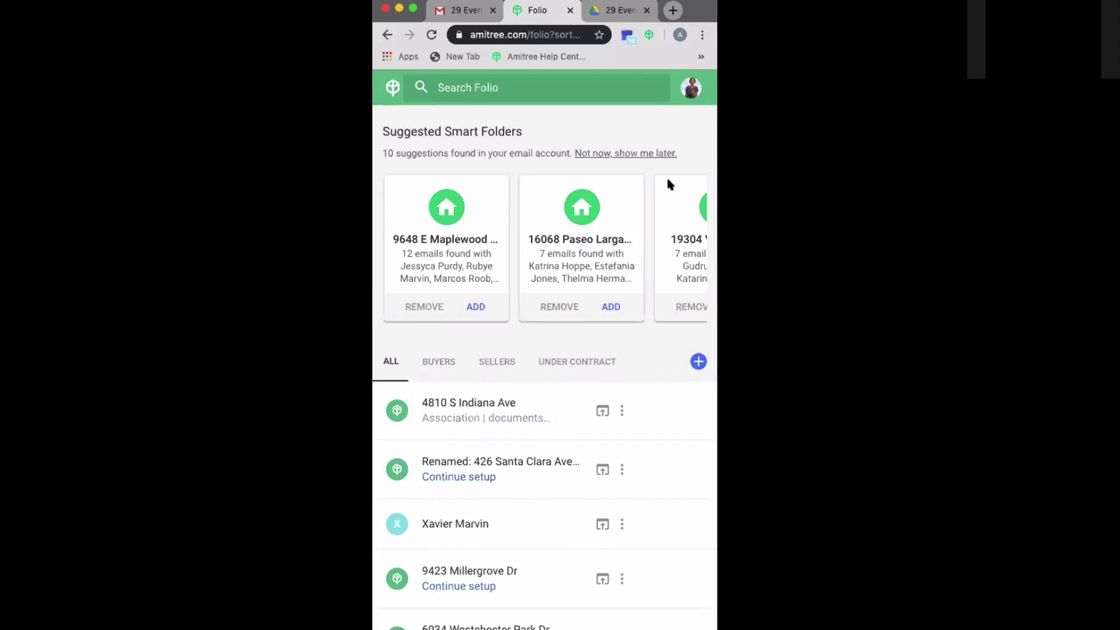
{"action": "scroll", "coordinate": [496, 296], "scroll_direction": "down", "scroll_amount": 7}
{"action": "scroll", "coordinate": [497, 298], "scroll_direction": "up", "scroll_amount": 7}
{"action": "scroll", "coordinate": [484, 464], "scroll_direction": "down", "scroll_amount": 4}
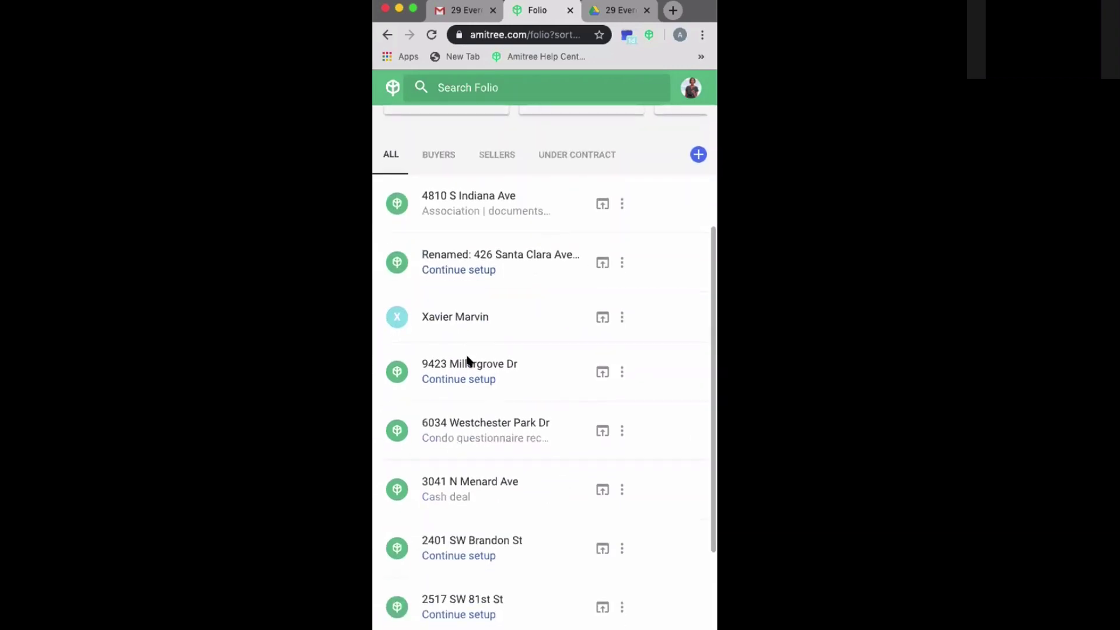
{"action": "scroll", "coordinate": [482, 496], "scroll_direction": "down", "scroll_amount": 1}
{"action": "left_click", "coordinate": [481, 522]}
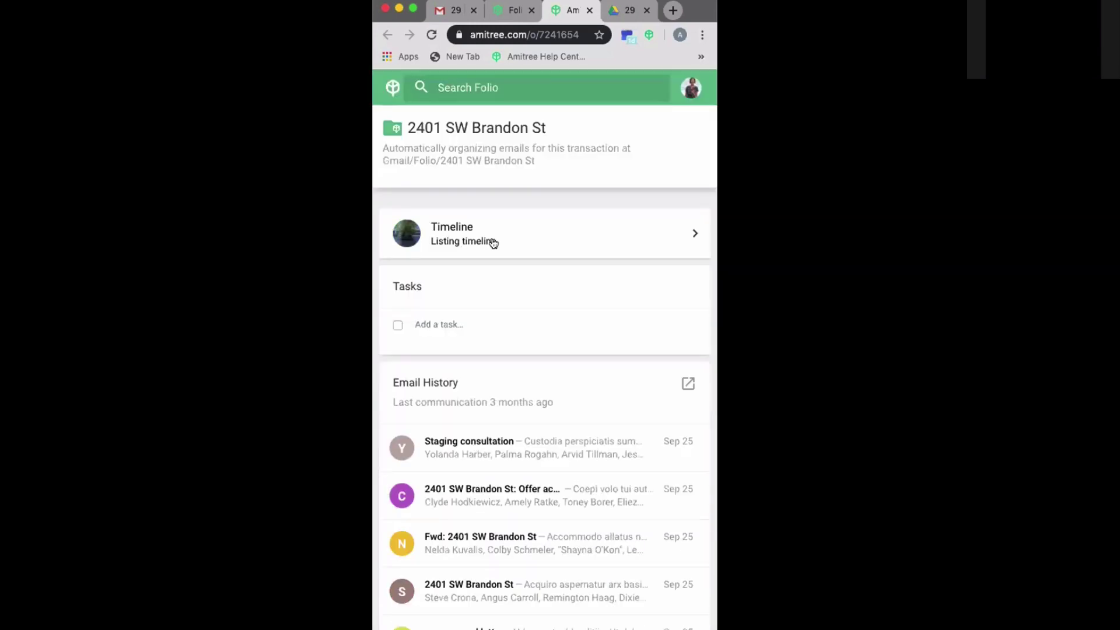
{"action": "left_click", "coordinate": [565, 229]}
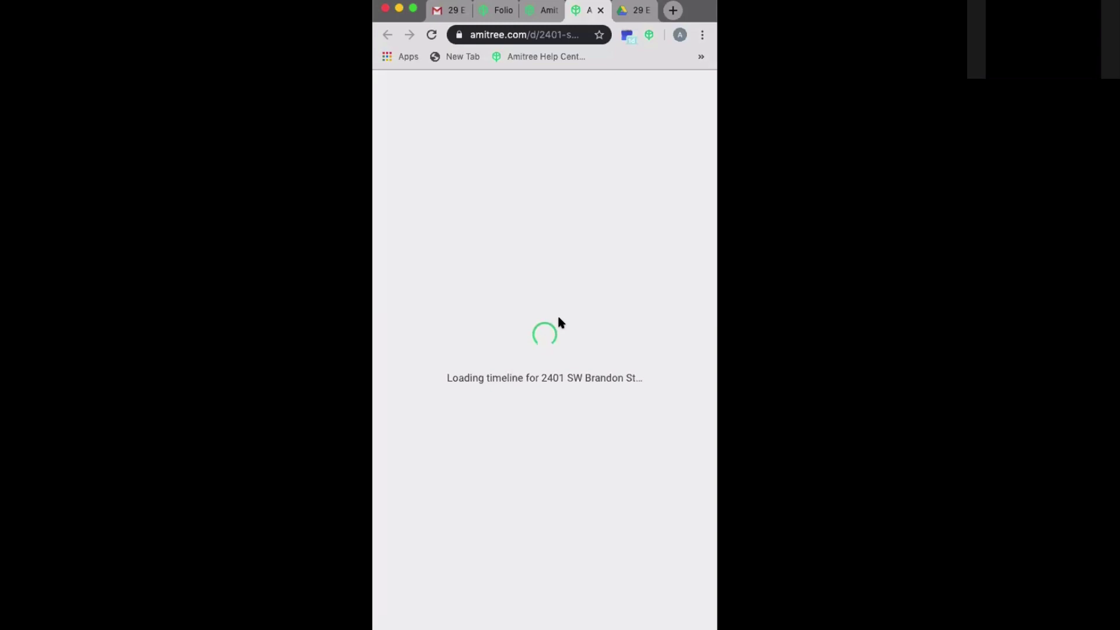
{"action": "left_click", "coordinate": [540, 11]}
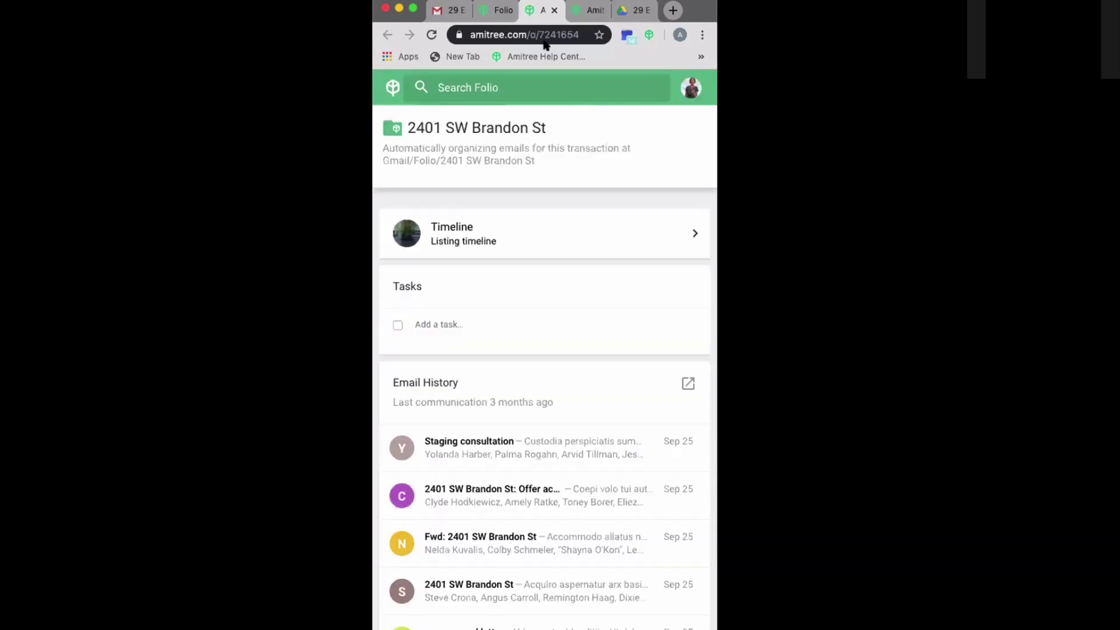
- Open the folder's Invoice email in Gmail, then close that page
{"action": "scroll", "coordinate": [418, 358], "scroll_direction": "down", "scroll_amount": 5}
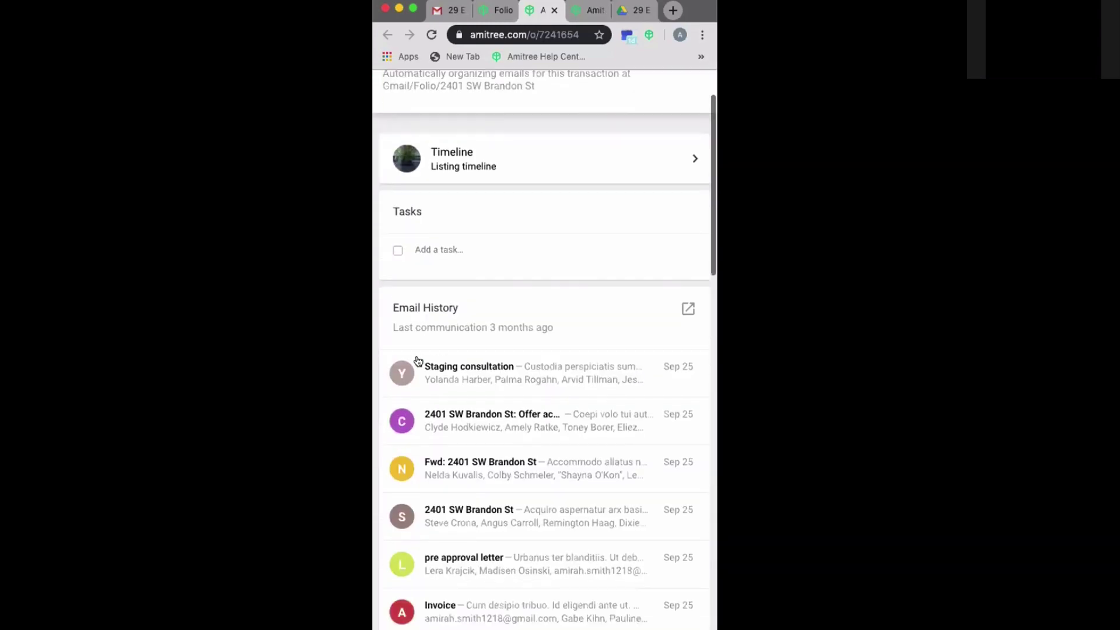
{"action": "scroll", "coordinate": [437, 489], "scroll_direction": "down", "scroll_amount": 6}
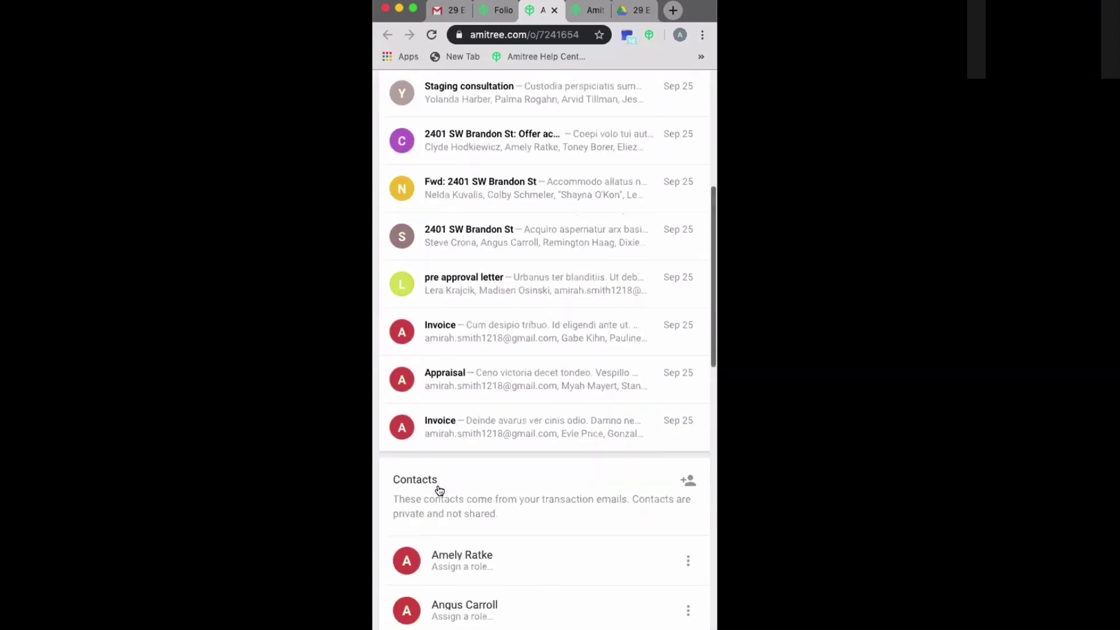
{"action": "left_click", "coordinate": [464, 300]}
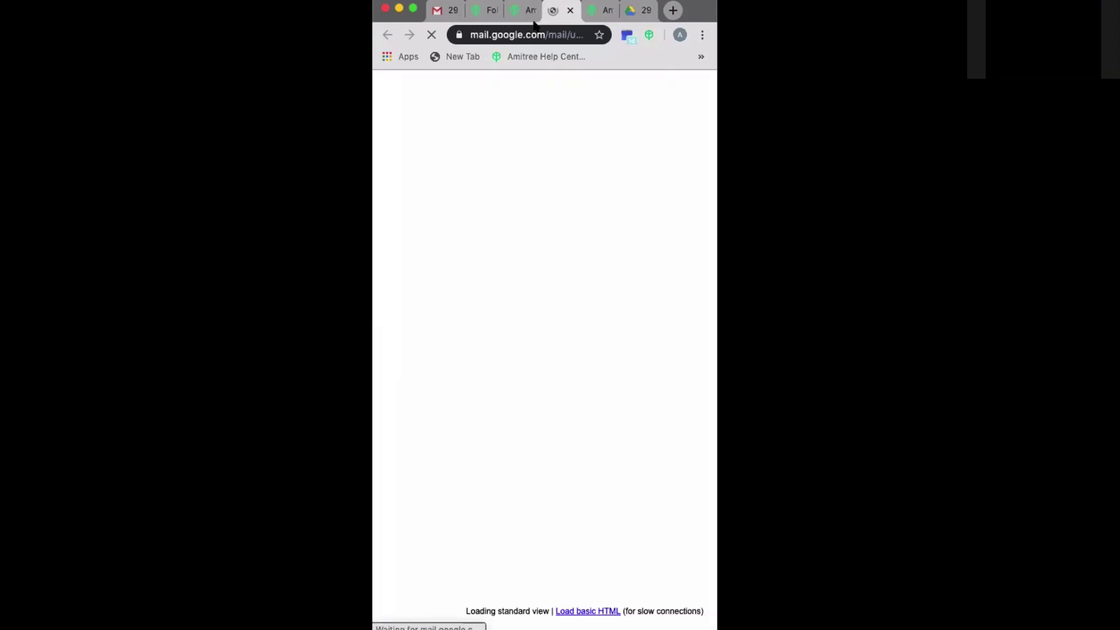
{"action": "left_click", "coordinate": [570, 11]}
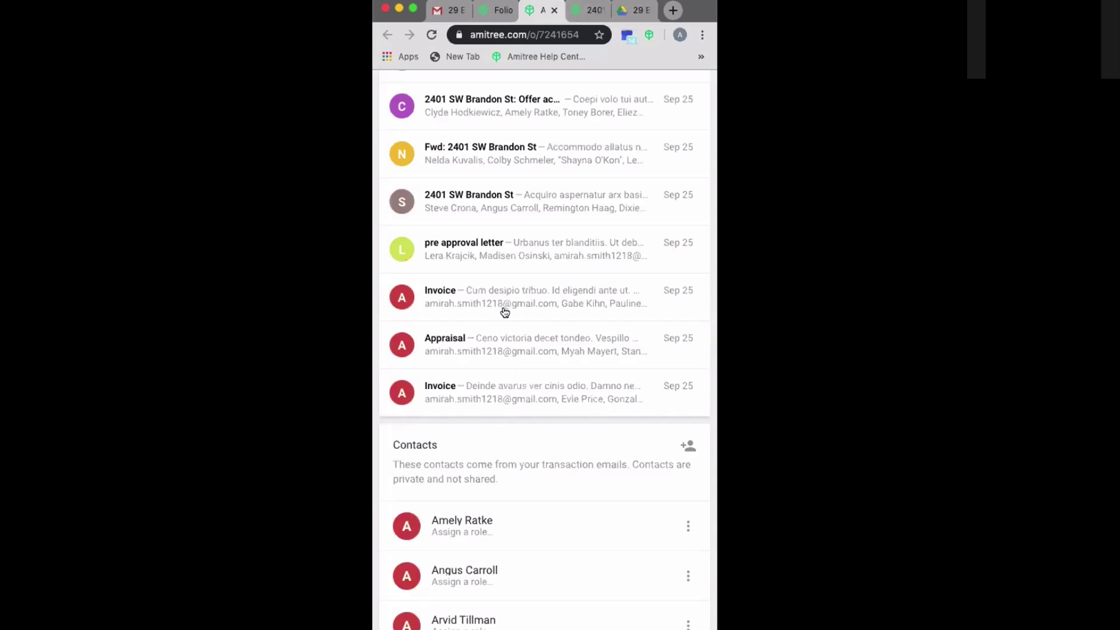
- Scroll to the Attachments list and open Inspection Report.pdf in Google Drive
{"action": "scroll", "coordinate": [504, 312], "scroll_direction": "down", "scroll_amount": 3}
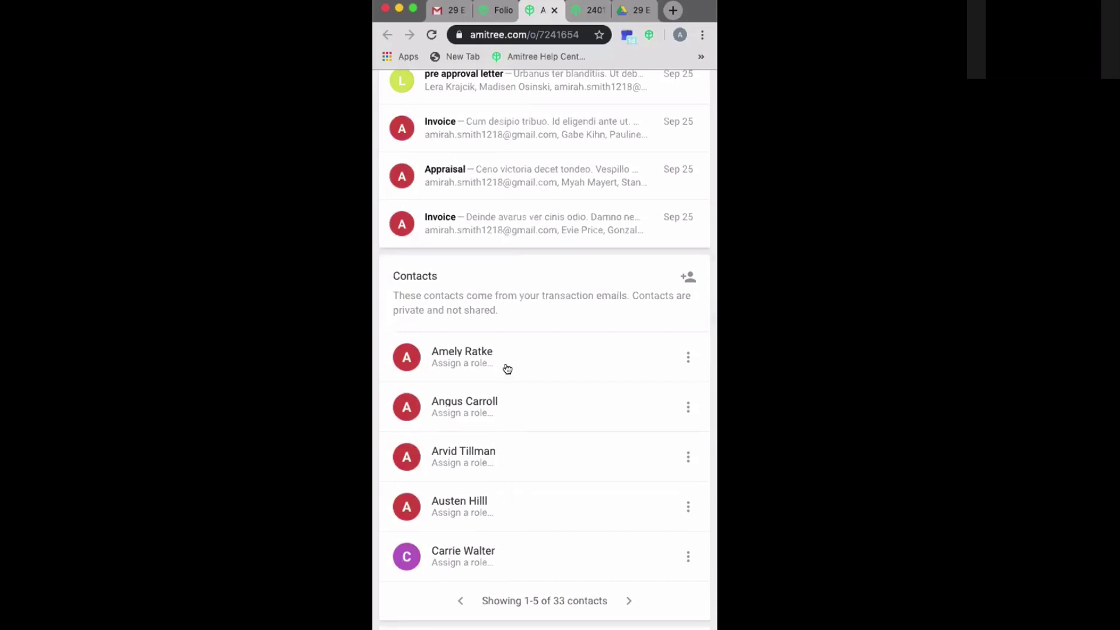
{"action": "scroll", "coordinate": [505, 368], "scroll_direction": "down", "scroll_amount": 4}
{"action": "scroll", "coordinate": [507, 369], "scroll_direction": "down", "scroll_amount": 2}
{"action": "scroll", "coordinate": [508, 375], "scroll_direction": "up", "scroll_amount": 5}
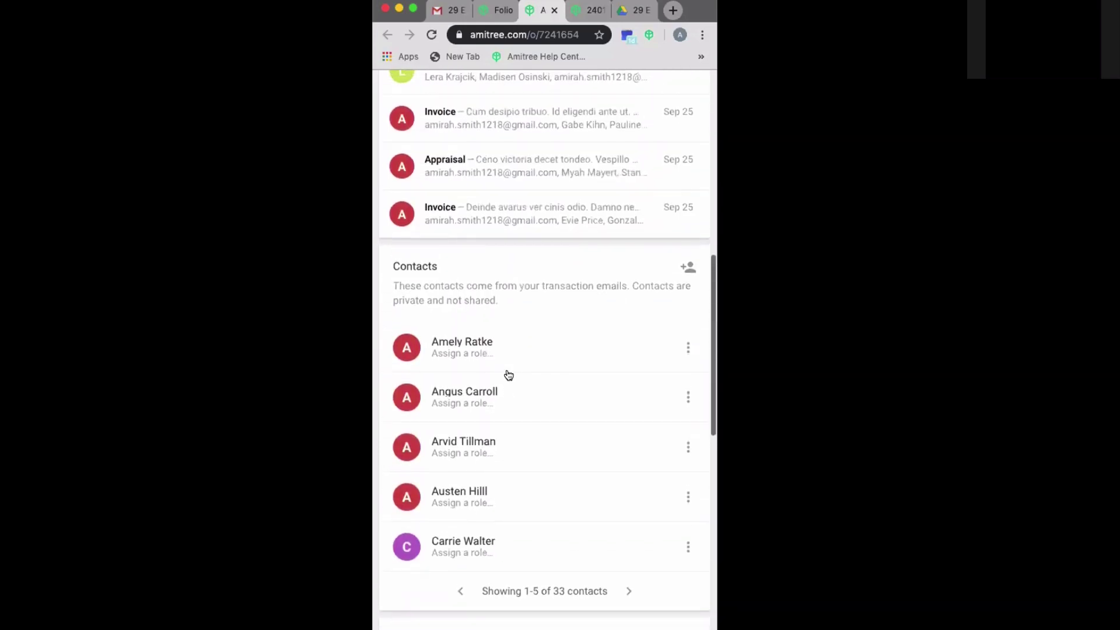
{"action": "scroll", "coordinate": [508, 375], "scroll_direction": "down", "scroll_amount": 4}
{"action": "scroll", "coordinate": [508, 375], "scroll_direction": "up", "scroll_amount": 4}
{"action": "scroll", "coordinate": [545, 522], "scroll_direction": "down", "scroll_amount": 10}
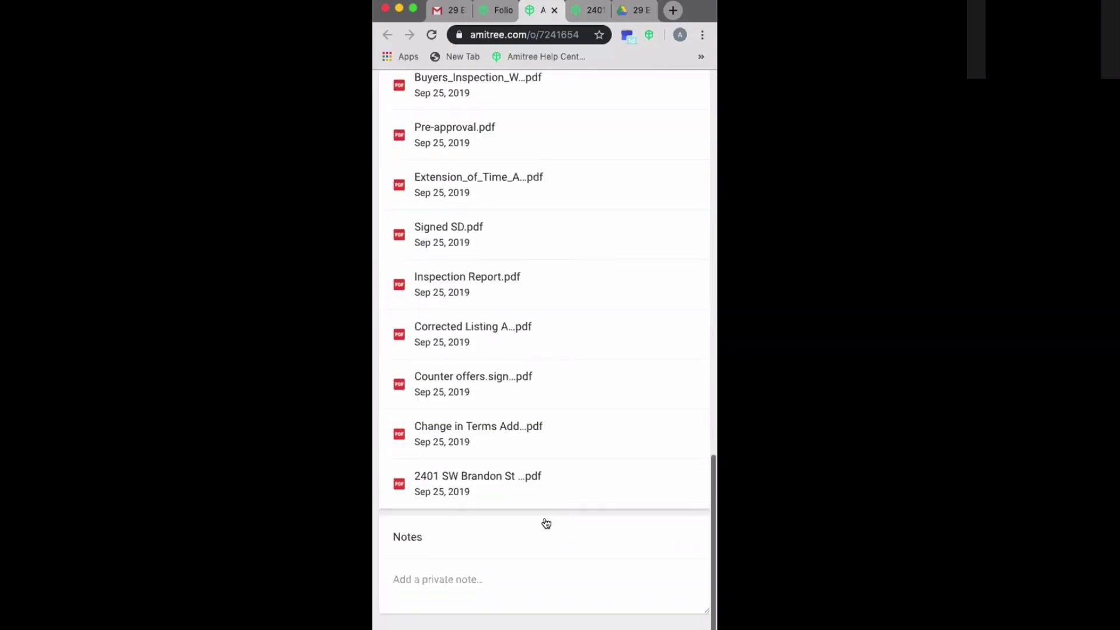
{"action": "scroll", "coordinate": [511, 334], "scroll_direction": "up", "scroll_amount": 3}
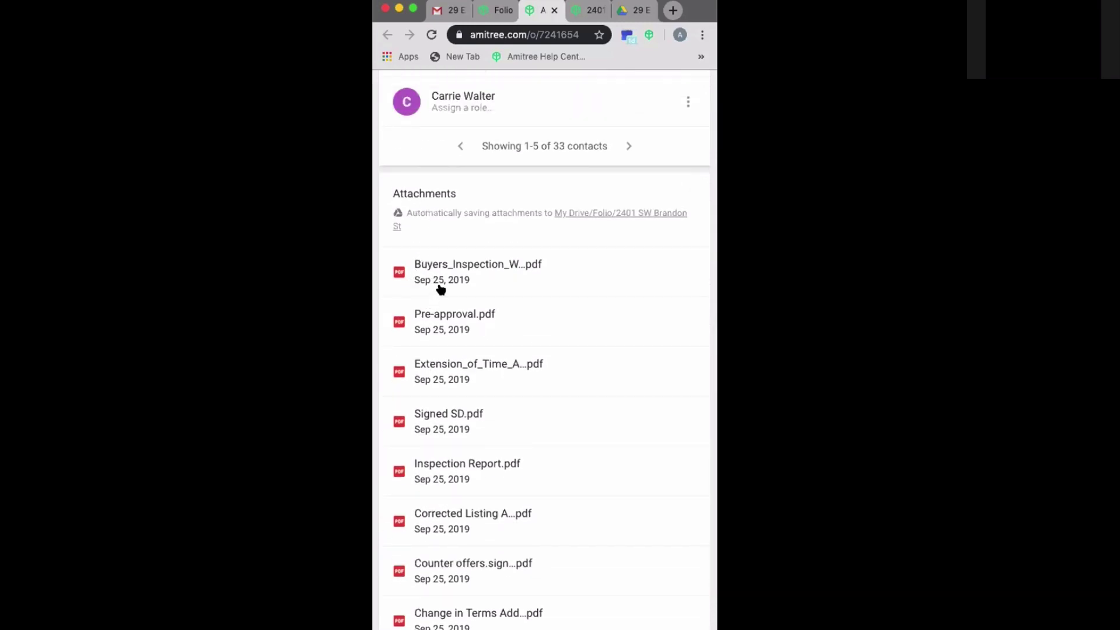
{"action": "scroll", "coordinate": [446, 298], "scroll_direction": "down", "scroll_amount": 3}
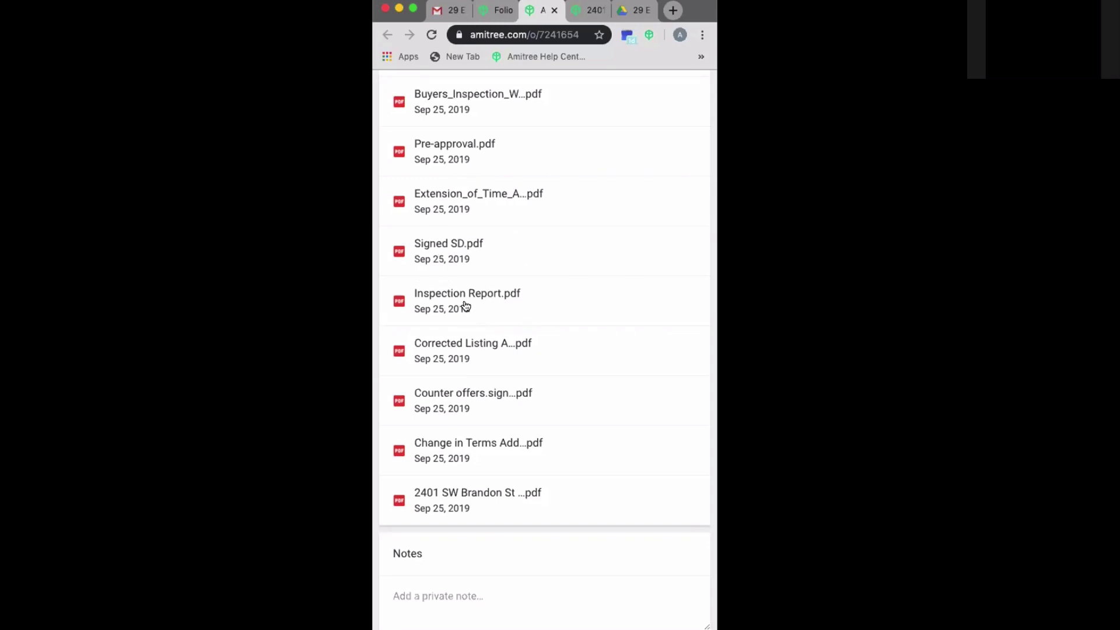
{"action": "left_click", "coordinate": [465, 305]}
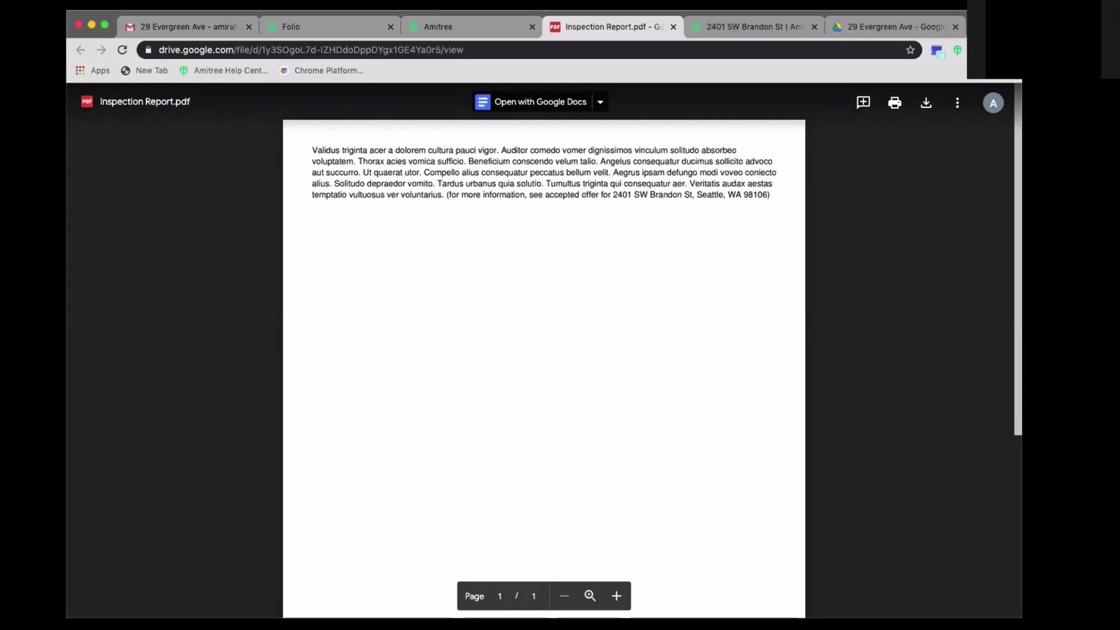
- Close the Inspection Report.pdf preview and show Folio's Suggested Smart Folders again
{"action": "left_click", "coordinate": [673, 27]}
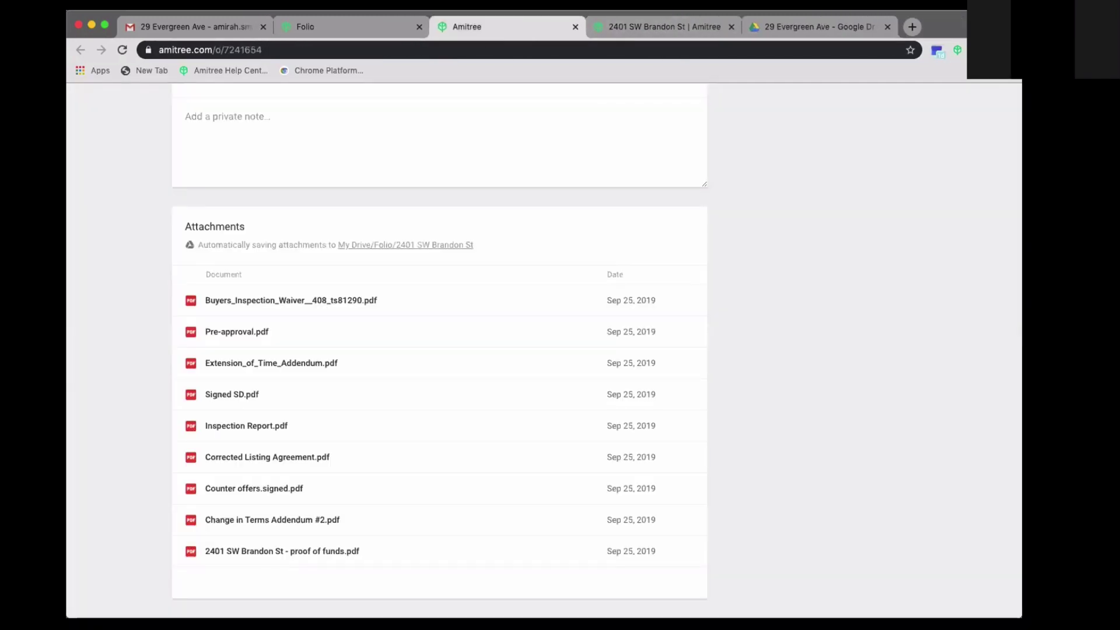
{"action": "left_click", "coordinate": [307, 34]}
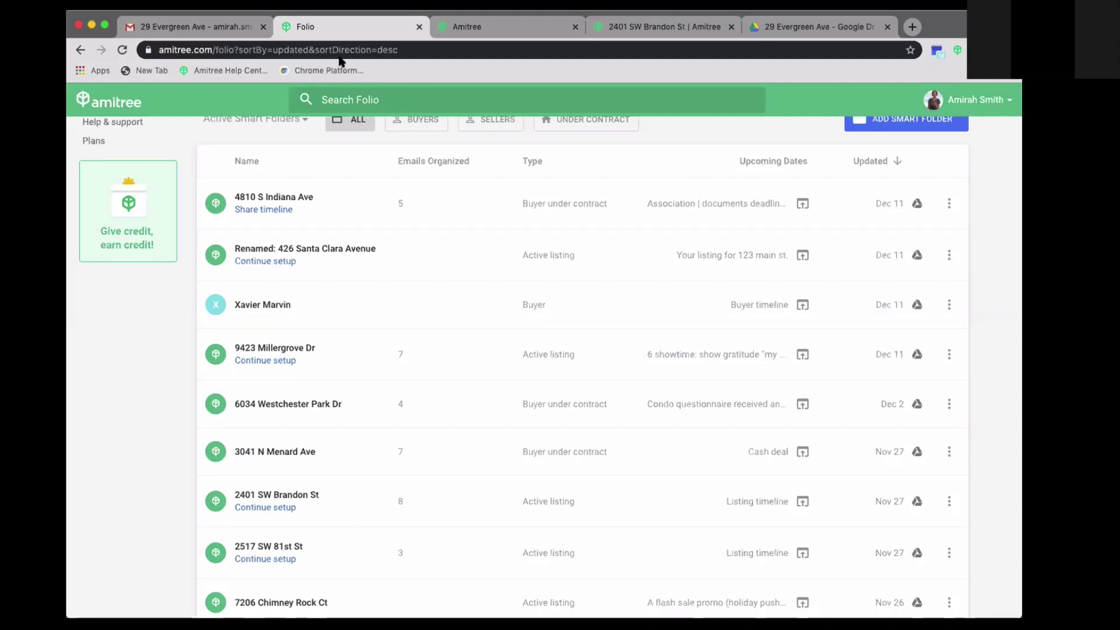
{"action": "scroll", "coordinate": [690, 300], "scroll_direction": "up", "scroll_amount": 4}
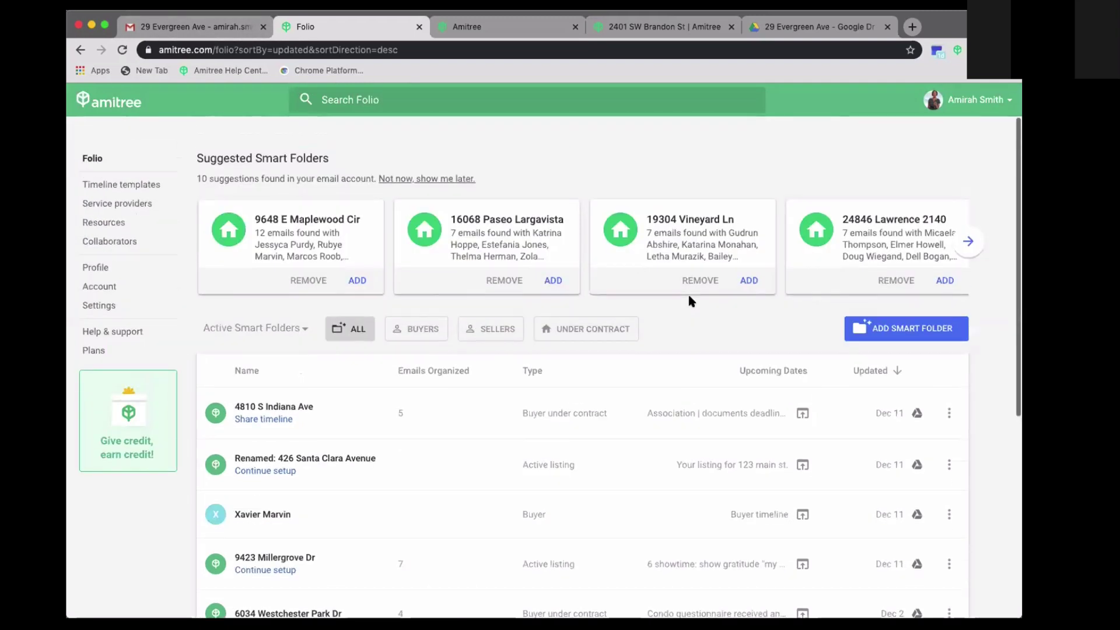
{"action": "left_click", "coordinate": [192, 27]}
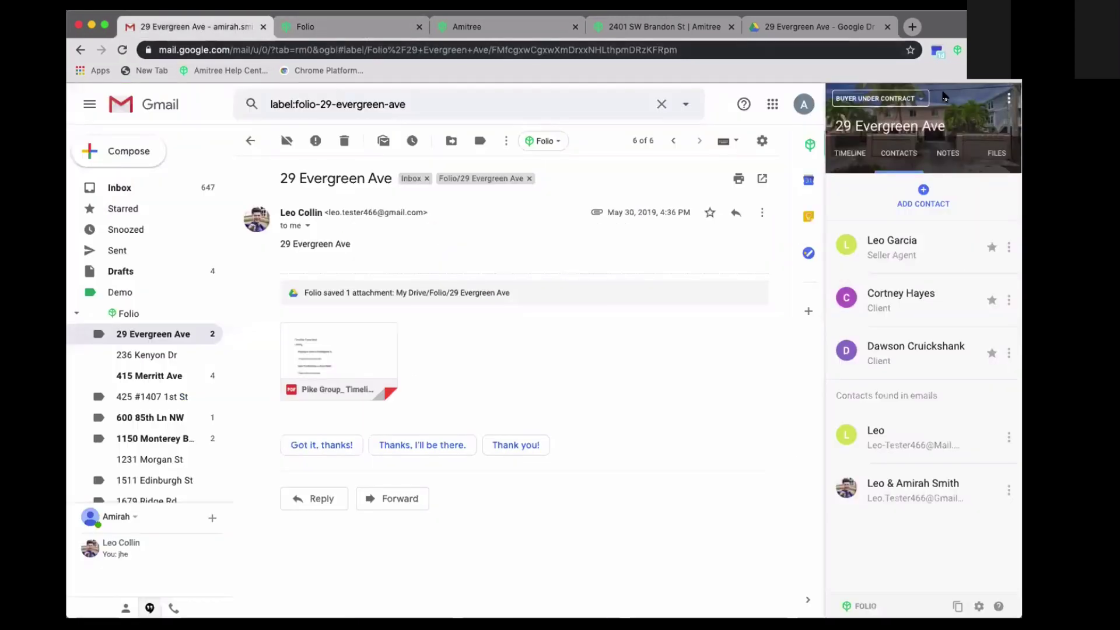
{"action": "left_click", "coordinate": [1008, 98]}
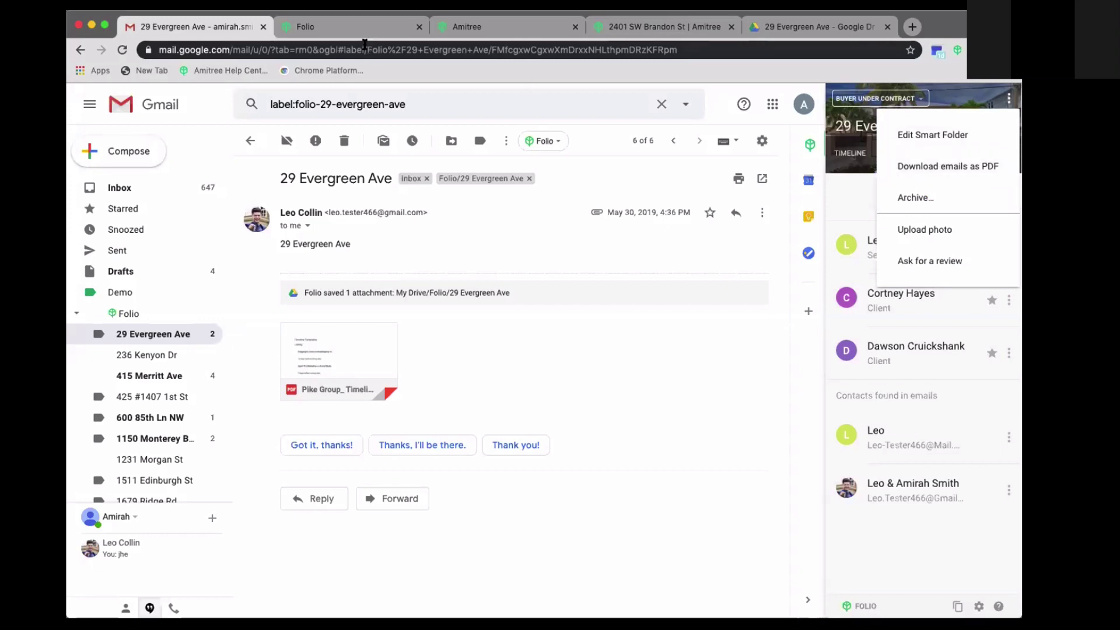
{"action": "left_click", "coordinate": [357, 29]}
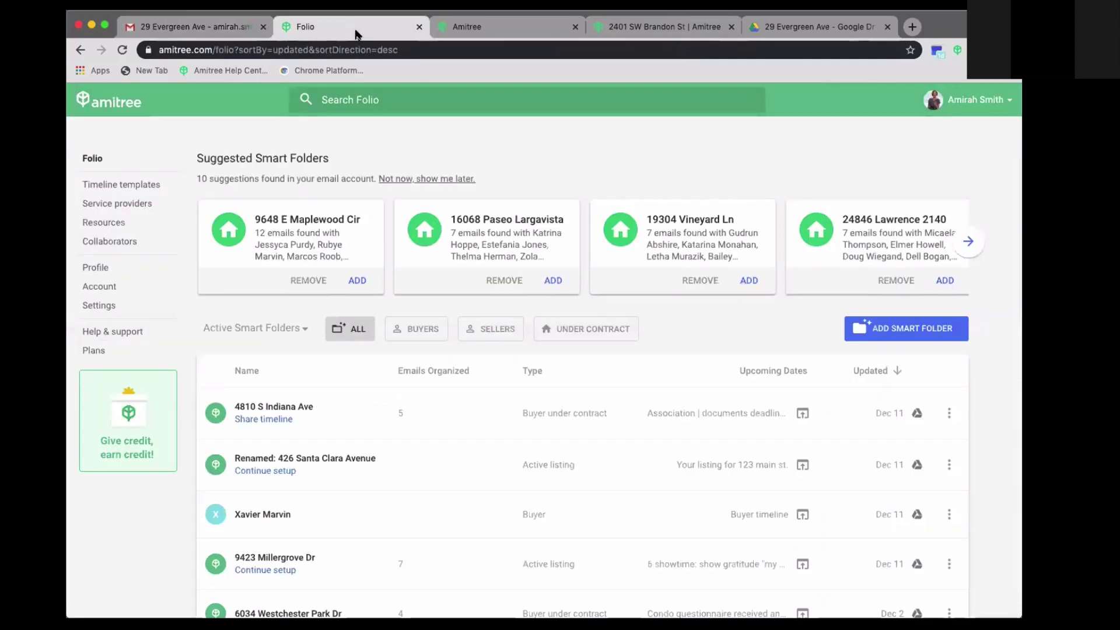
{"action": "left_click", "coordinate": [949, 412]}
{"action": "scroll", "coordinate": [914, 470], "scroll_direction": "down", "scroll_amount": 1}
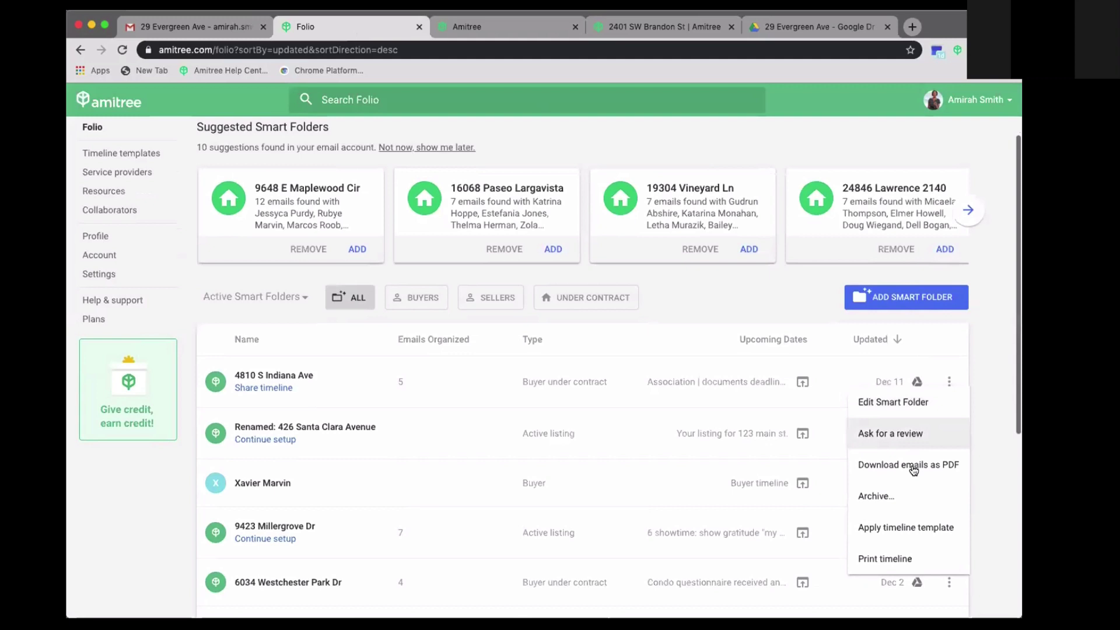
{"action": "left_click", "coordinate": [879, 462]}
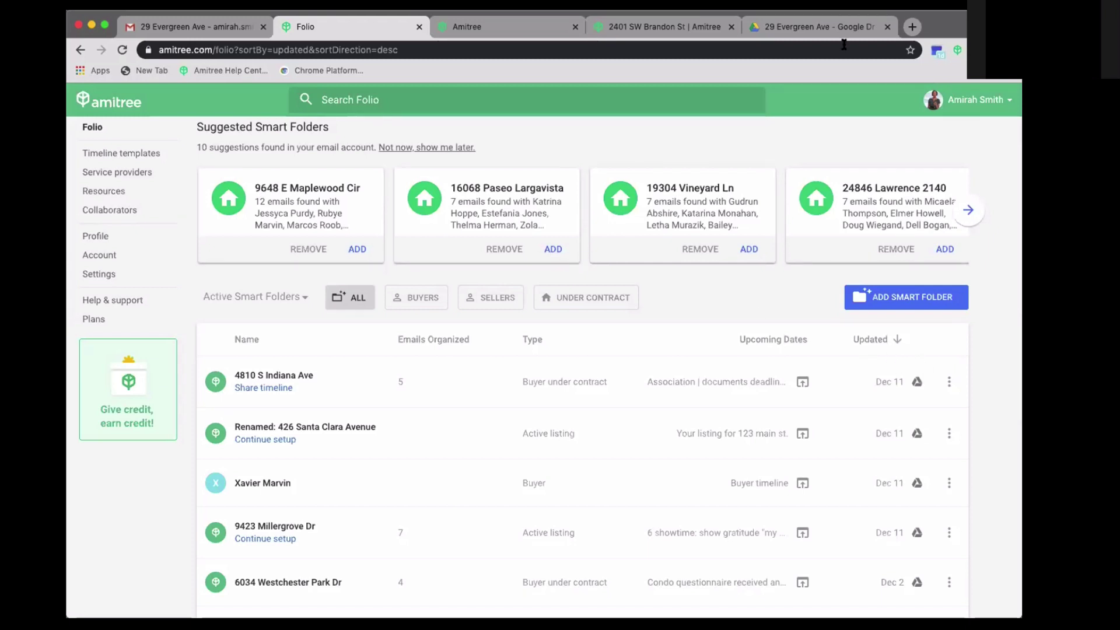
{"action": "left_click", "coordinate": [822, 26]}
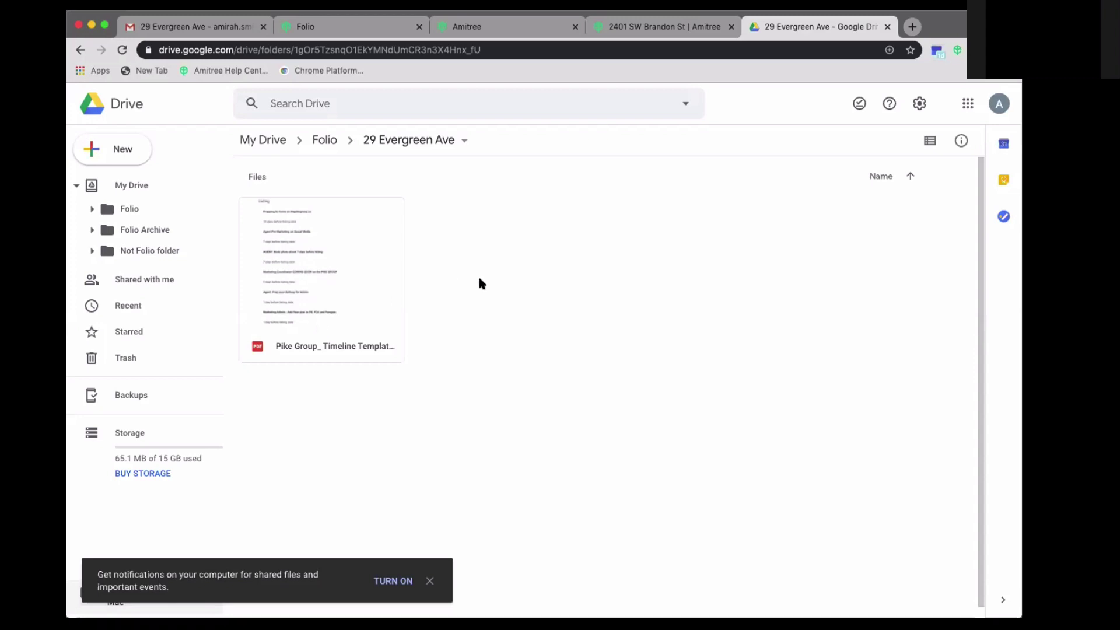
{"action": "left_click", "coordinate": [472, 36]}
{"action": "left_click", "coordinate": [347, 29]}
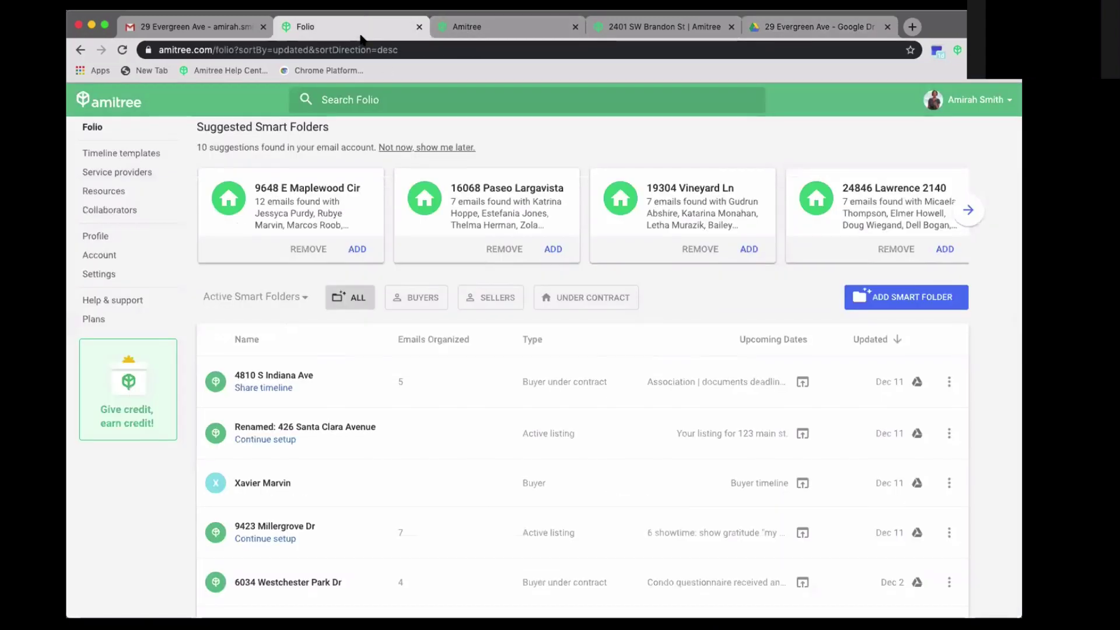
{"action": "left_click", "coordinate": [224, 28]}
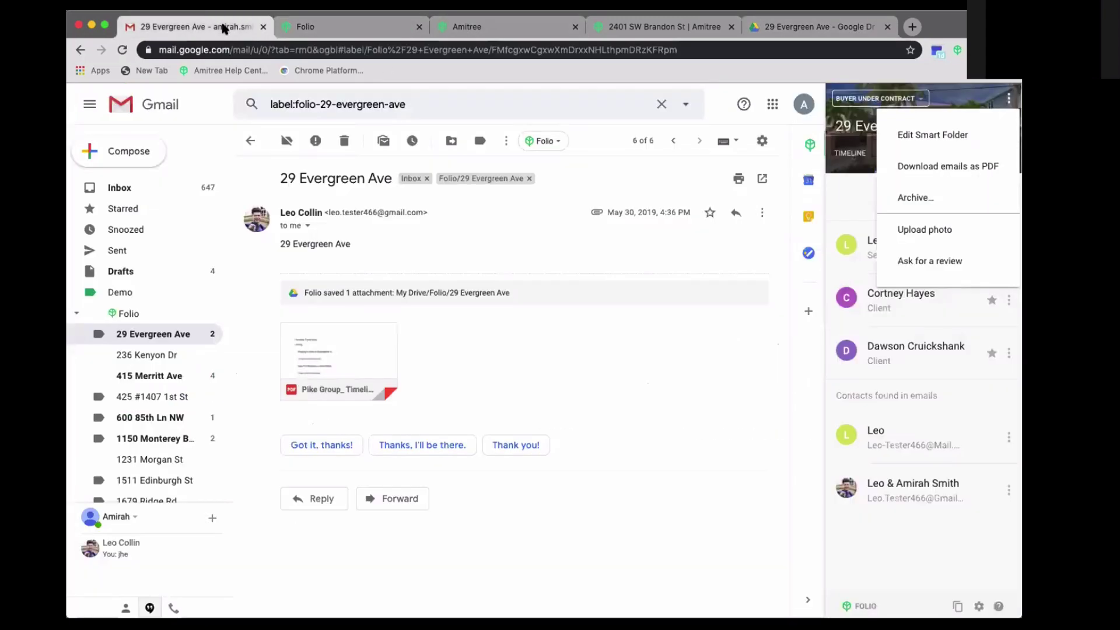
{"action": "left_click", "coordinate": [682, 425]}
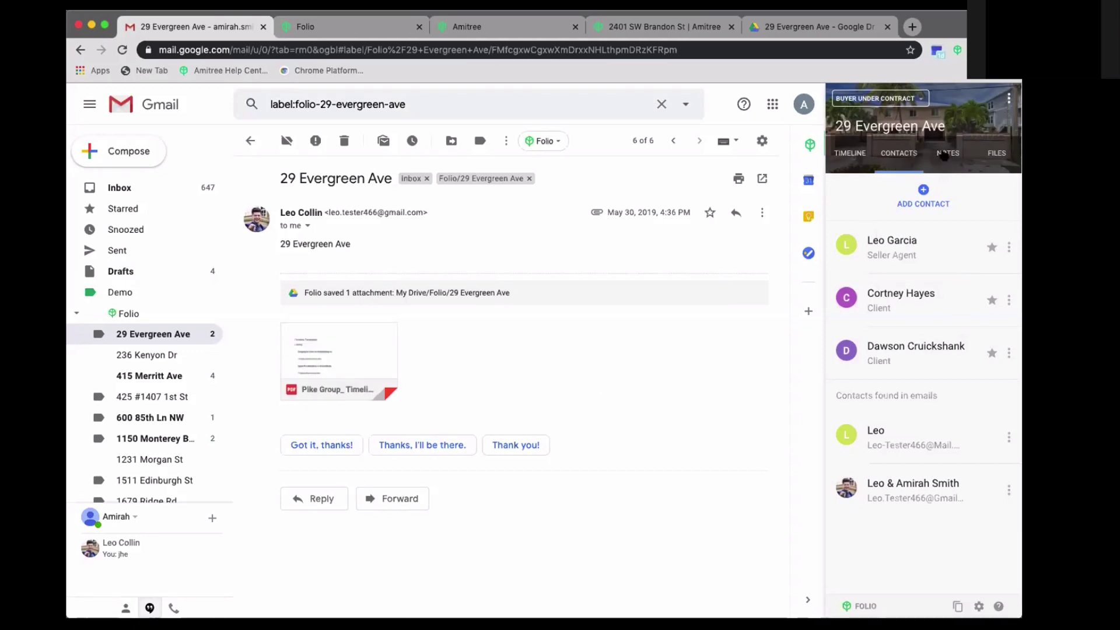
{"action": "left_click", "coordinate": [945, 154]}
{"action": "left_click_drag", "start_coordinate": [904, 251], "coordinate": [832, 235]}
{"action": "key", "text": "super+c"}
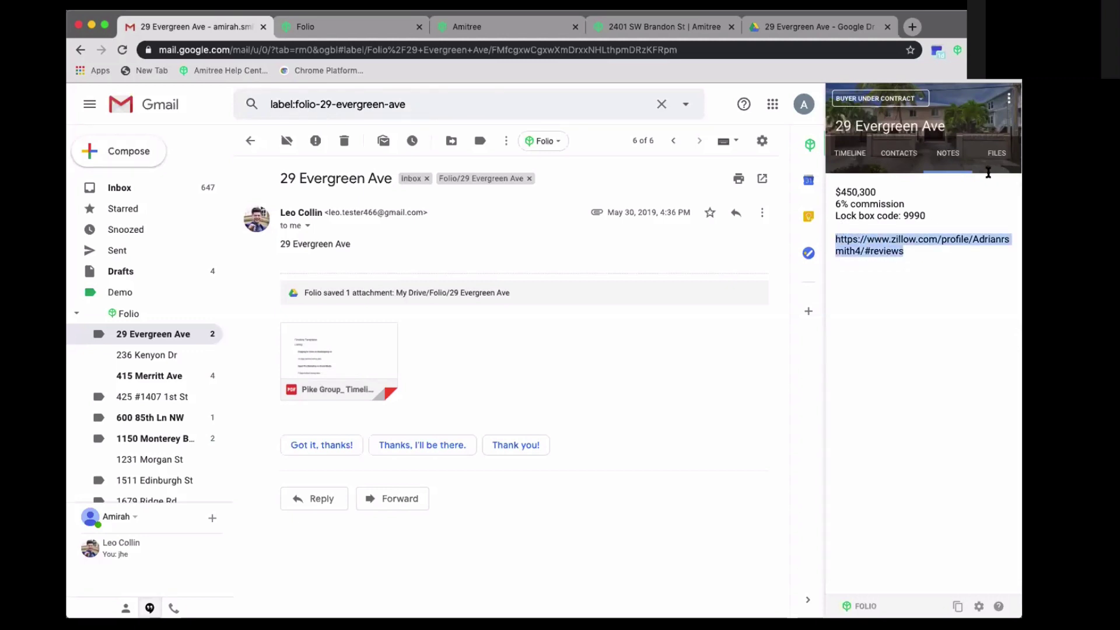
{"action": "left_click", "coordinate": [1008, 99]}
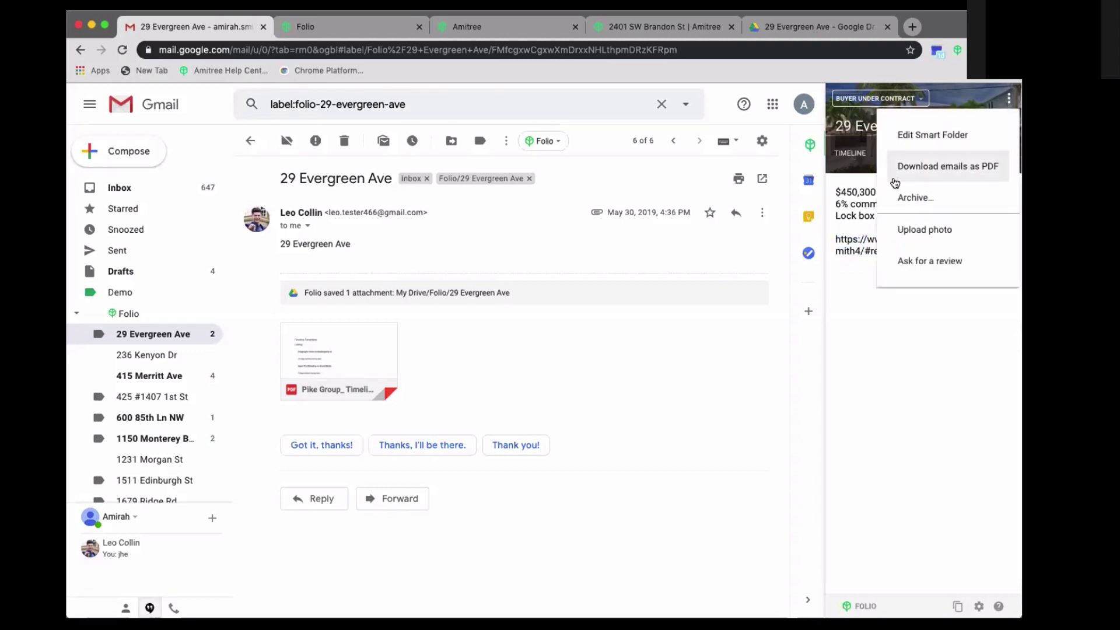
{"action": "left_click", "coordinate": [912, 261]}
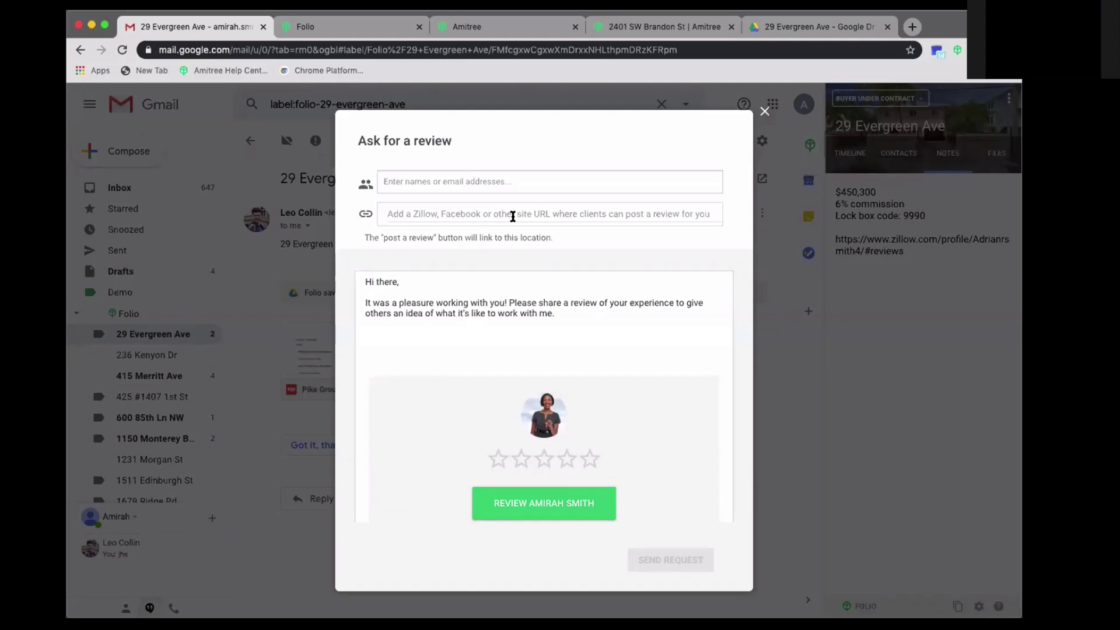
- Paste the Zillow link as the review URL and choose a contact as recipient
{"action": "left_click", "coordinate": [513, 217]}
{"action": "key", "text": "super+v"}
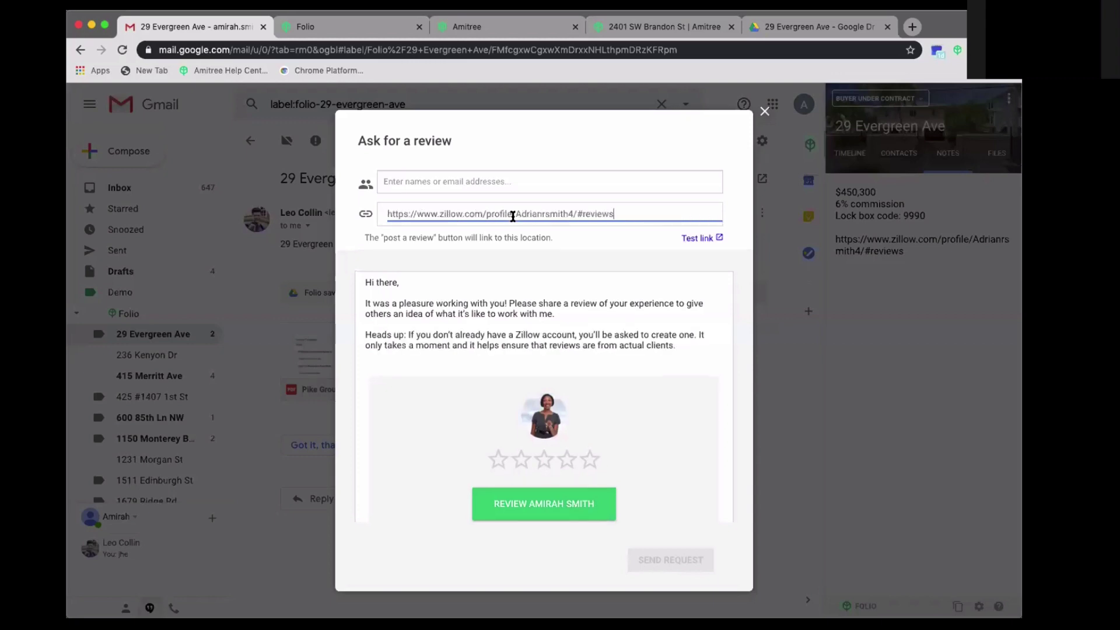
{"action": "left_click", "coordinate": [505, 181]}
{"action": "left_click", "coordinate": [472, 205]}
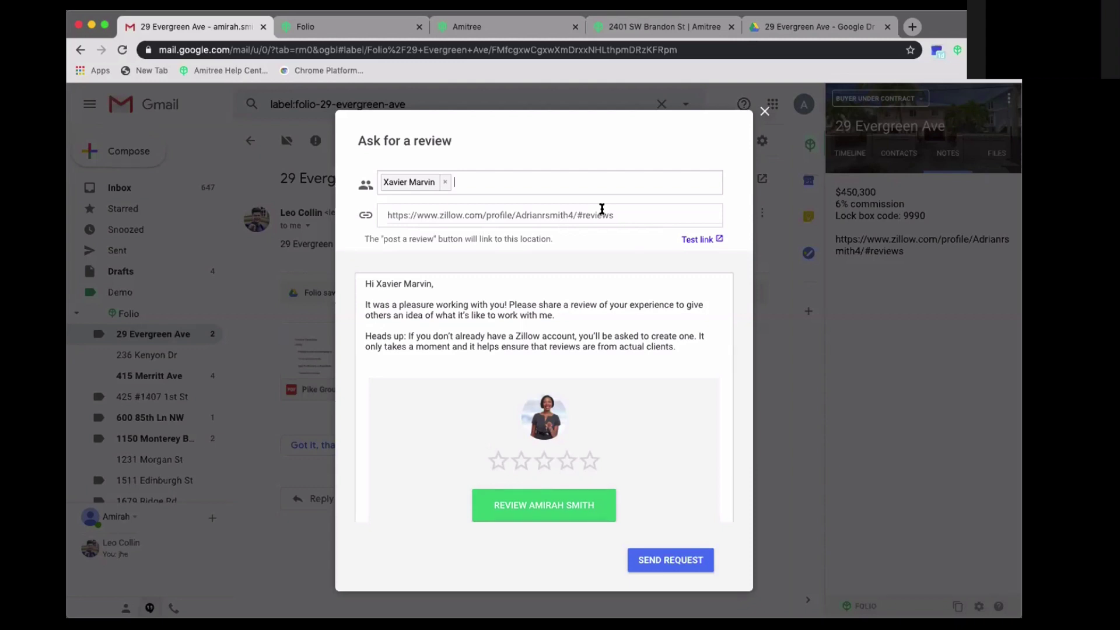
- Test the review link, close the Zillow page, and send the review request
{"action": "left_click", "coordinate": [696, 239]}
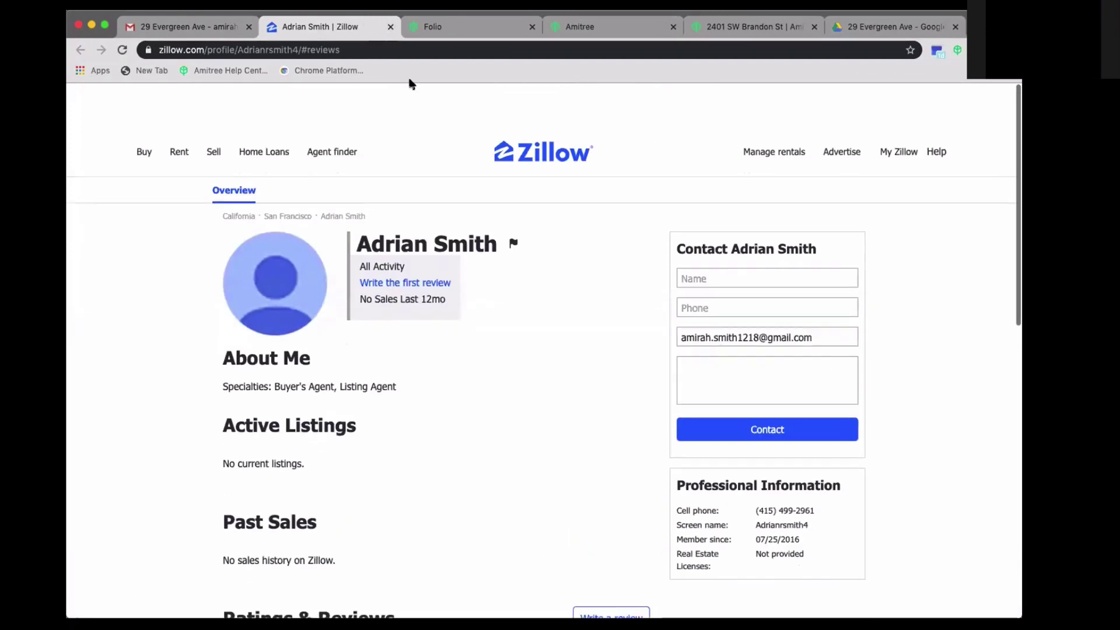
{"action": "left_click", "coordinate": [390, 27]}
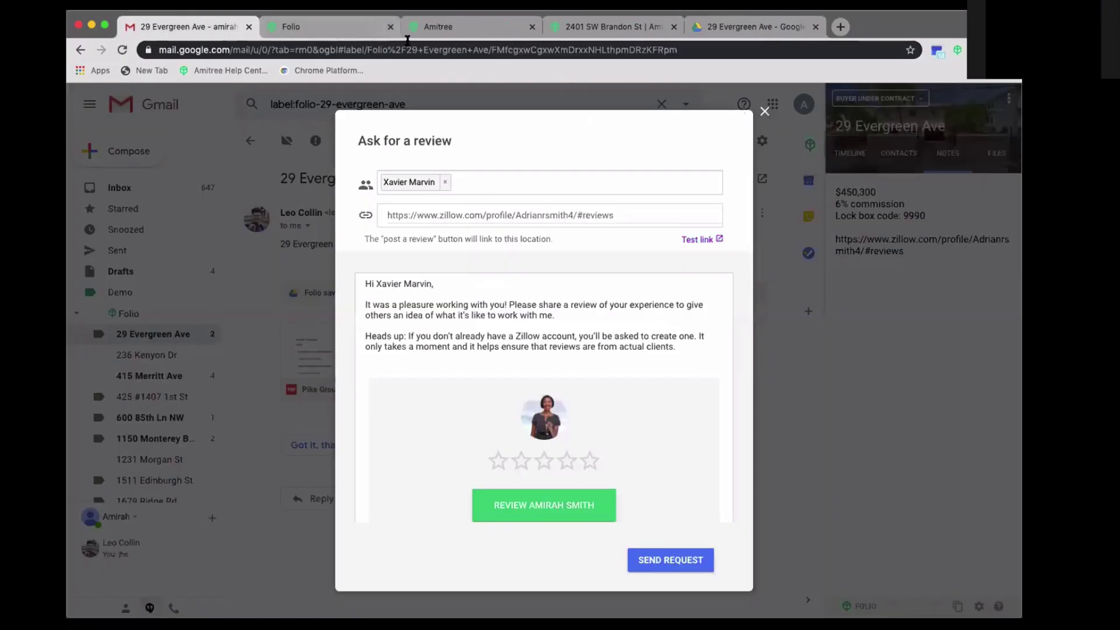
{"action": "left_click_drag", "start_coordinate": [386, 310], "coordinate": [556, 315]}
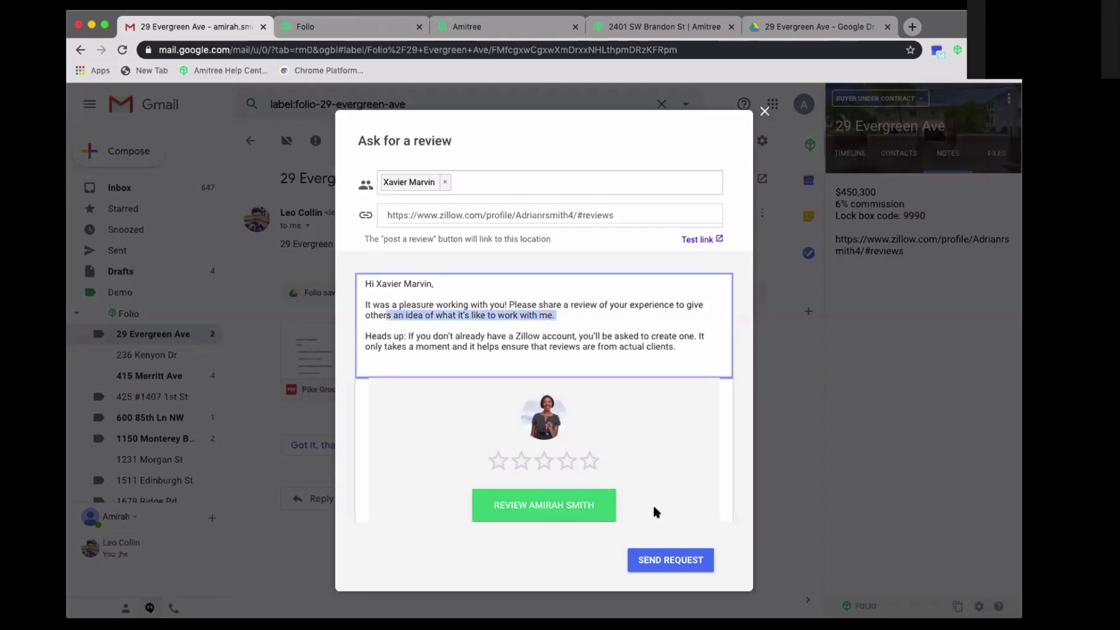
{"action": "left_click", "coordinate": [659, 564]}
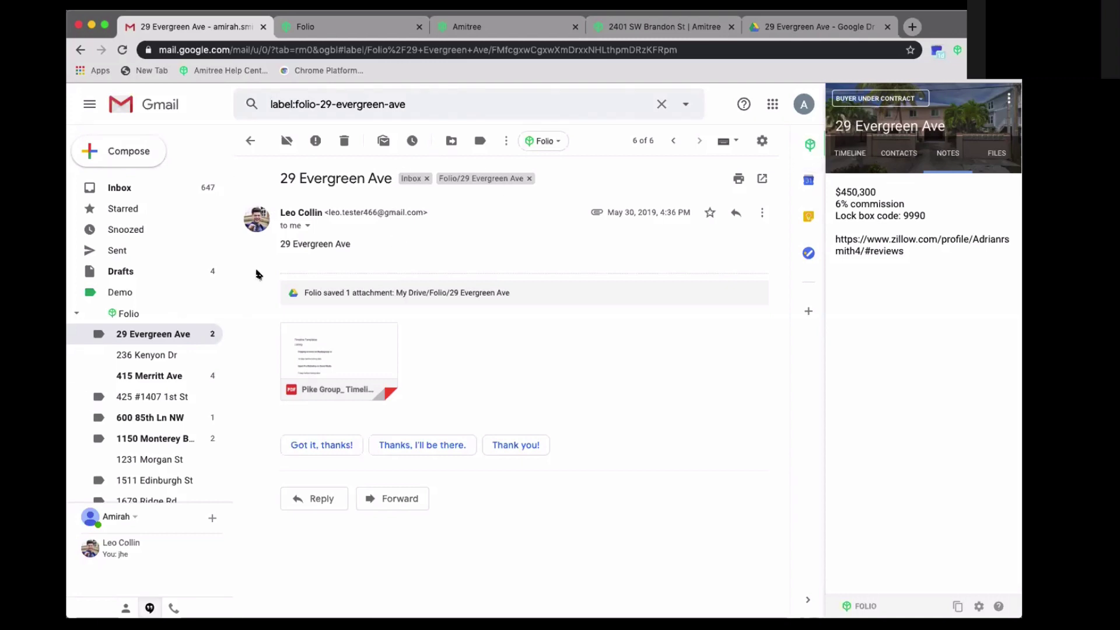
{"action": "left_click", "coordinate": [342, 31]}
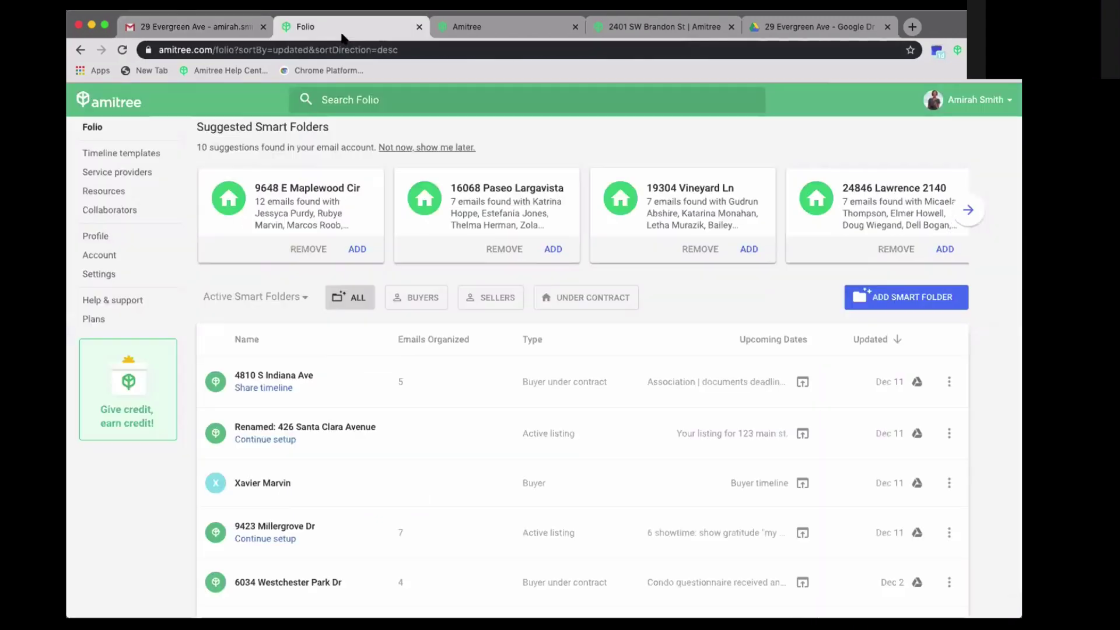
{"action": "left_click", "coordinate": [98, 272]}
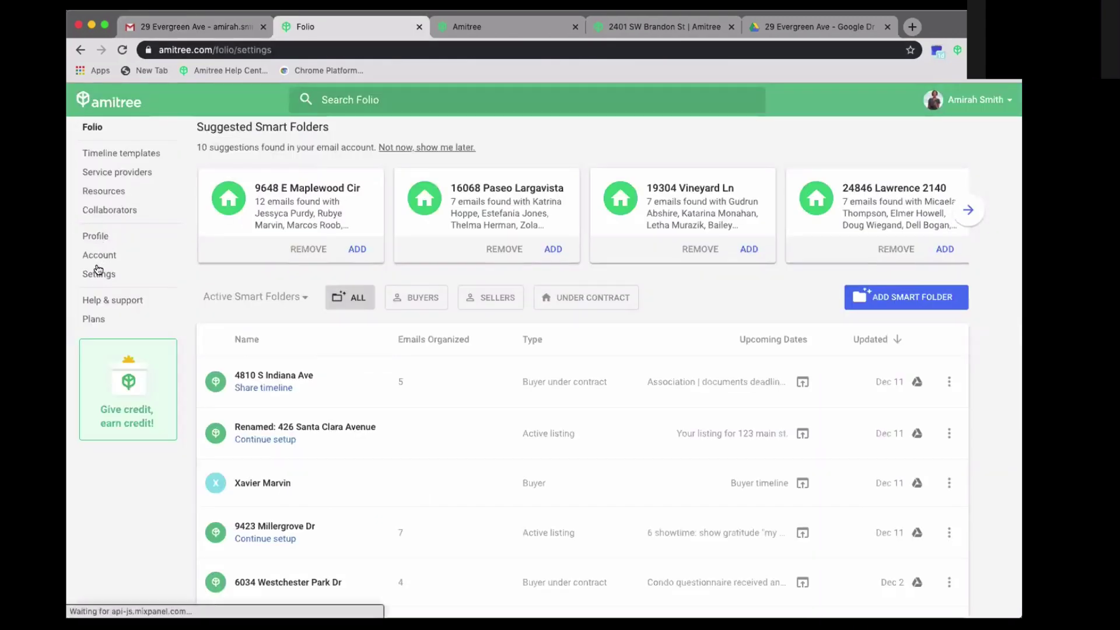
{"action": "scroll", "coordinate": [424, 441], "scroll_direction": "down", "scroll_amount": 5}
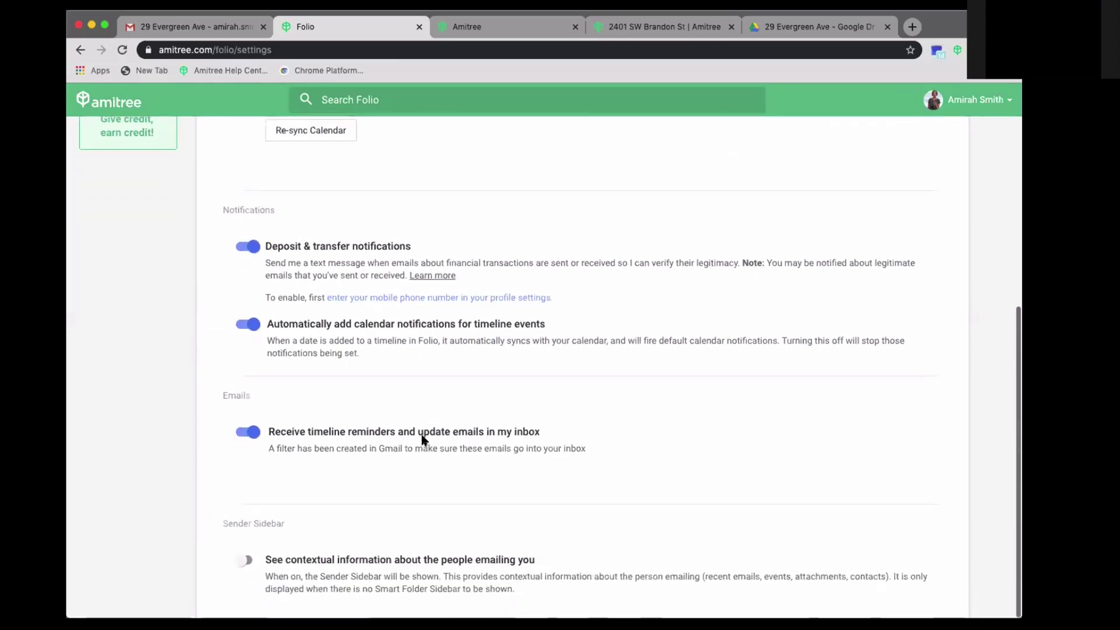
{"action": "scroll", "coordinate": [421, 435], "scroll_direction": "up", "scroll_amount": 5}
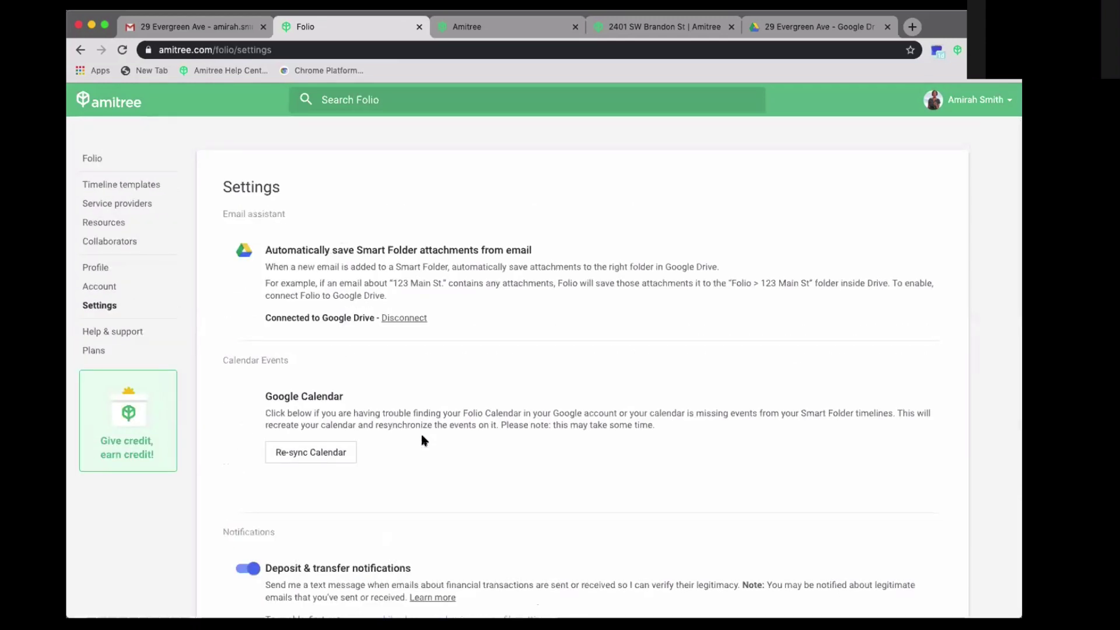
{"action": "left_click", "coordinate": [228, 27]}
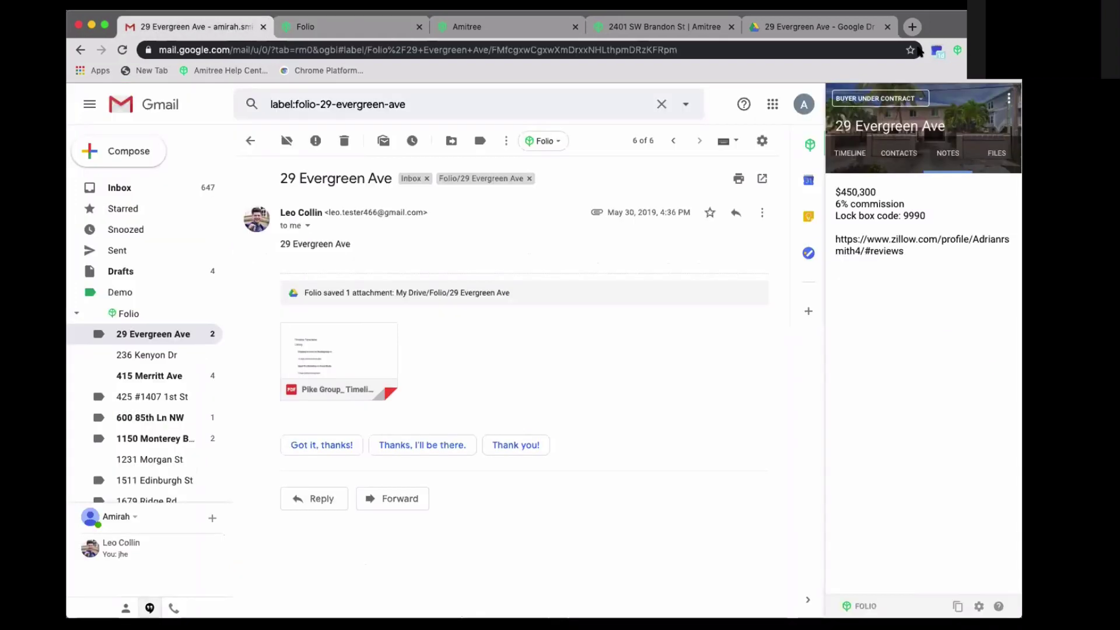
- Check upcoming calendar events and launch Google Calendar from the Google apps grid
{"action": "left_click", "coordinate": [933, 51]}
{"action": "scroll", "coordinate": [867, 210], "scroll_direction": "down", "scroll_amount": 3}
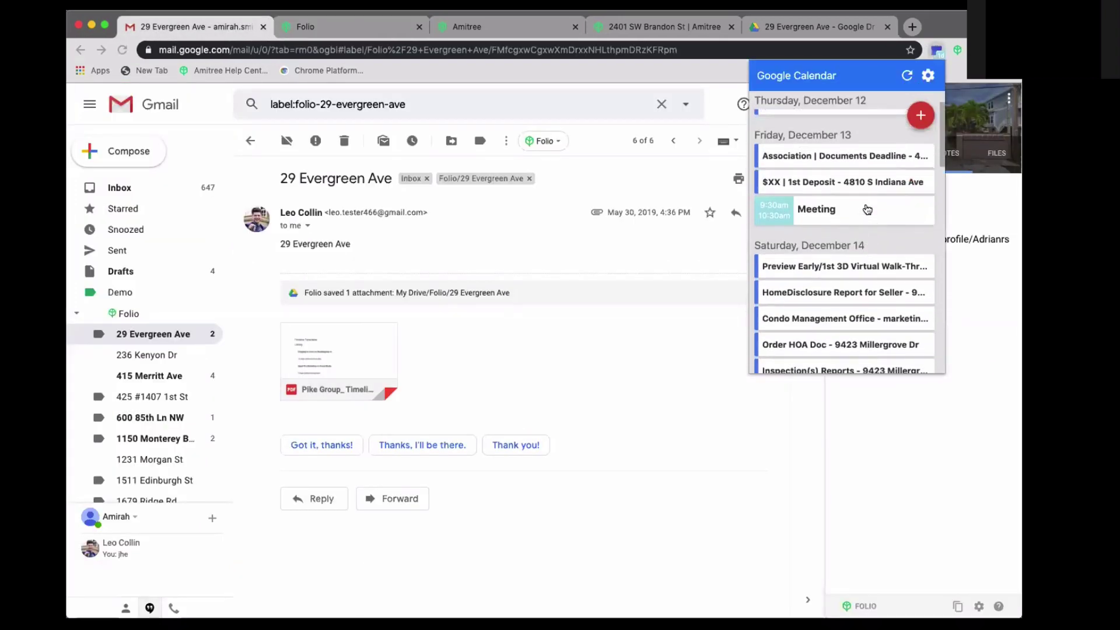
{"action": "left_click", "coordinate": [639, 185]}
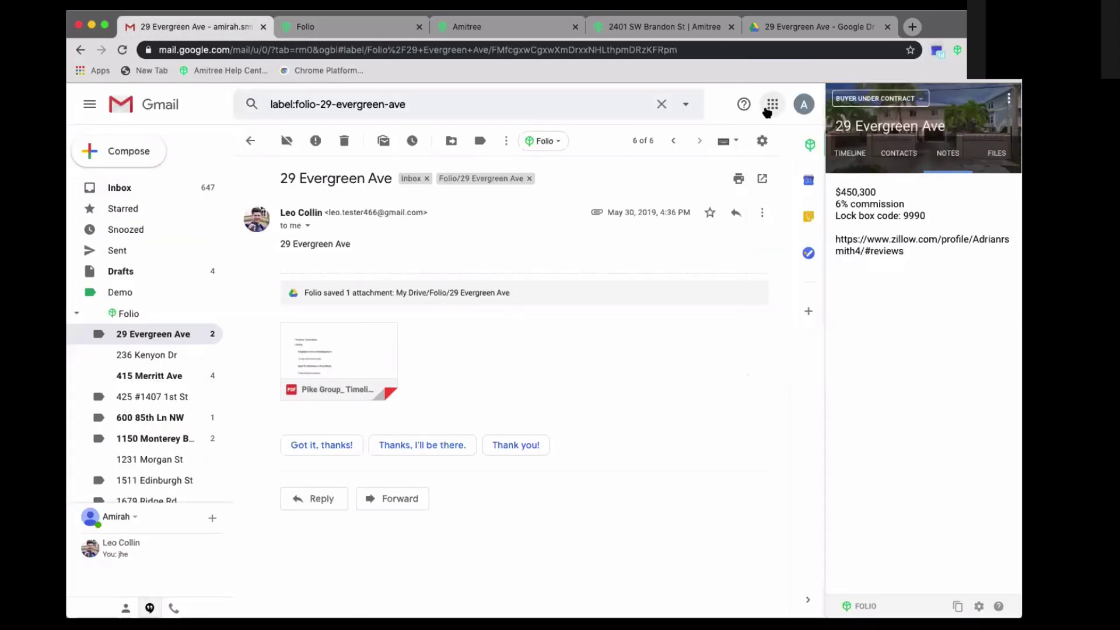
{"action": "left_click", "coordinate": [772, 105]}
{"action": "left_click", "coordinate": [657, 368]}
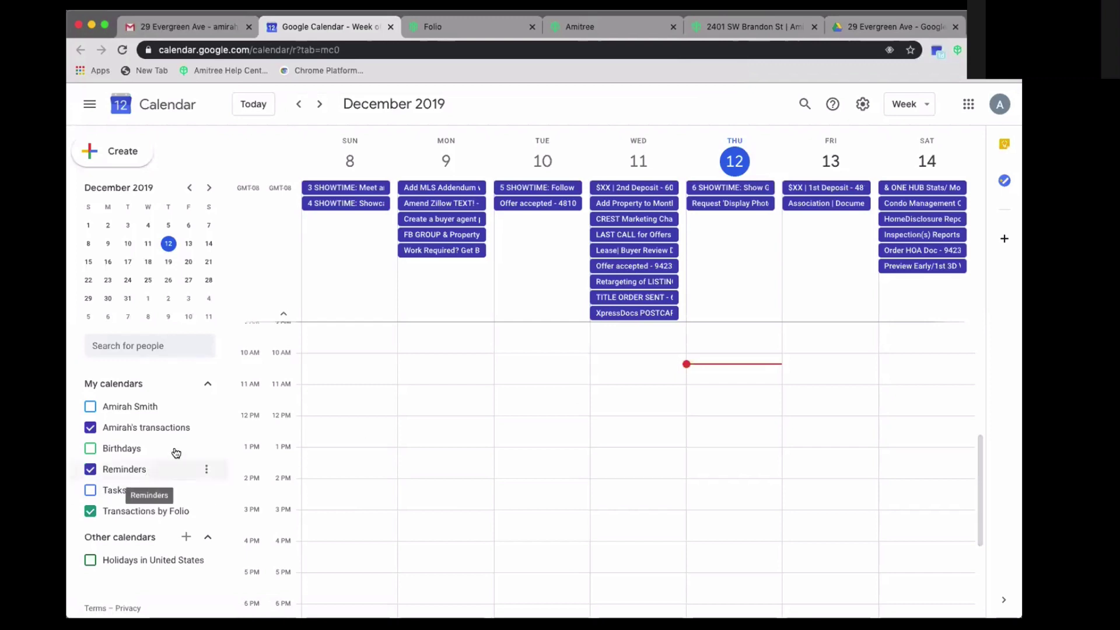
- Re-sync the Folio calendar from Folio Settings and dismiss the confirmation toast
{"action": "mouse_move", "coordinate": [204, 430]}
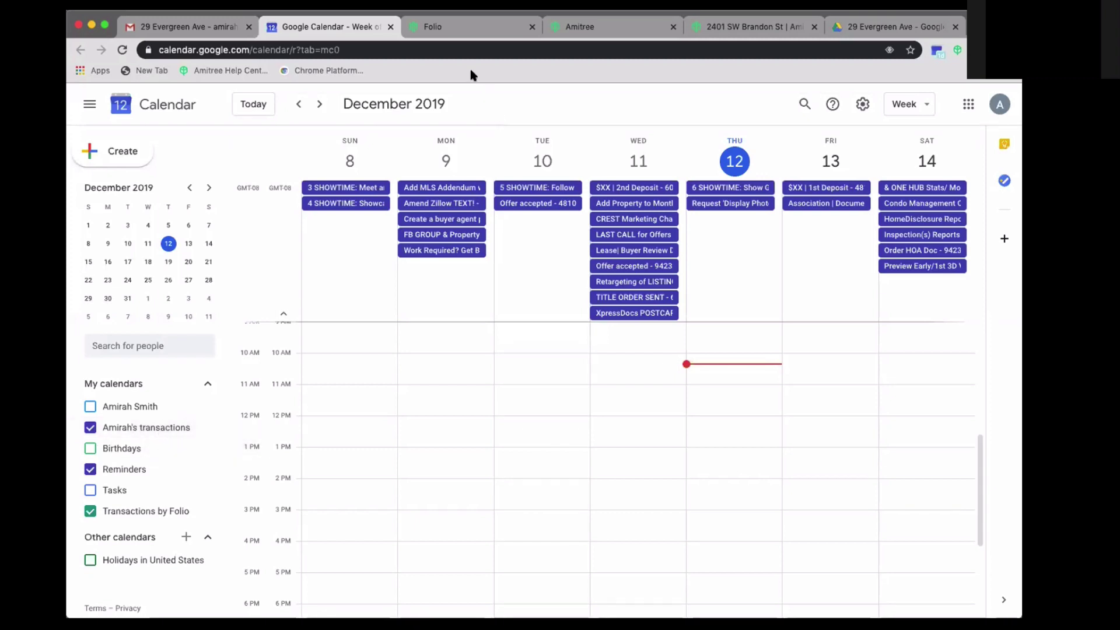
{"action": "left_click", "coordinate": [455, 34]}
{"action": "scroll", "coordinate": [439, 438], "scroll_direction": "down", "scroll_amount": 3}
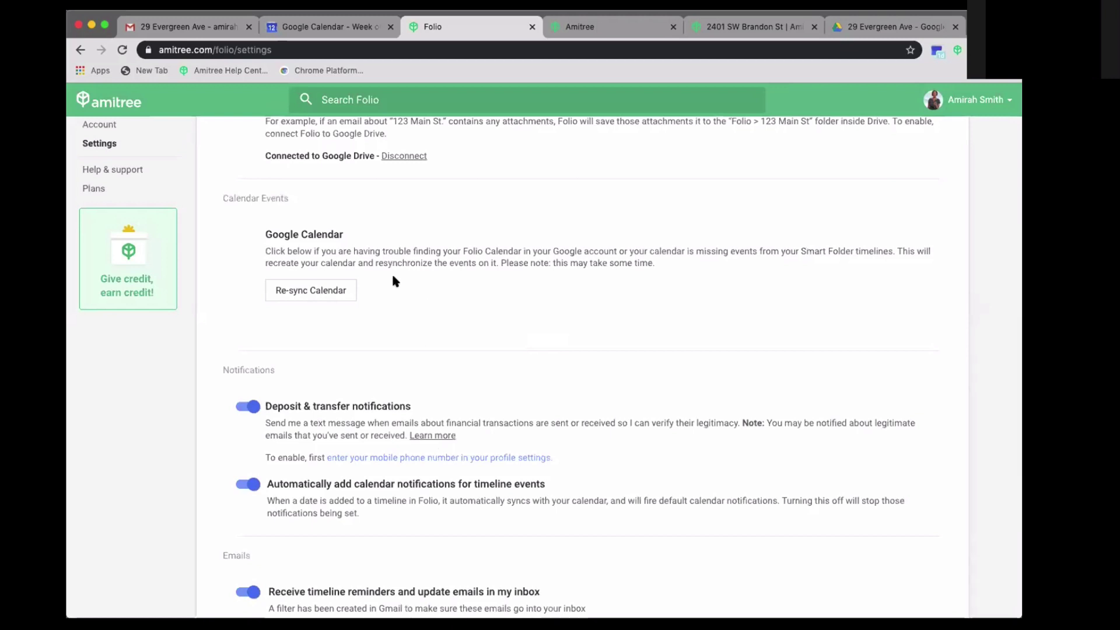
{"action": "scroll", "coordinate": [377, 312], "scroll_direction": "up", "scroll_amount": 1}
{"action": "left_click", "coordinate": [330, 342]}
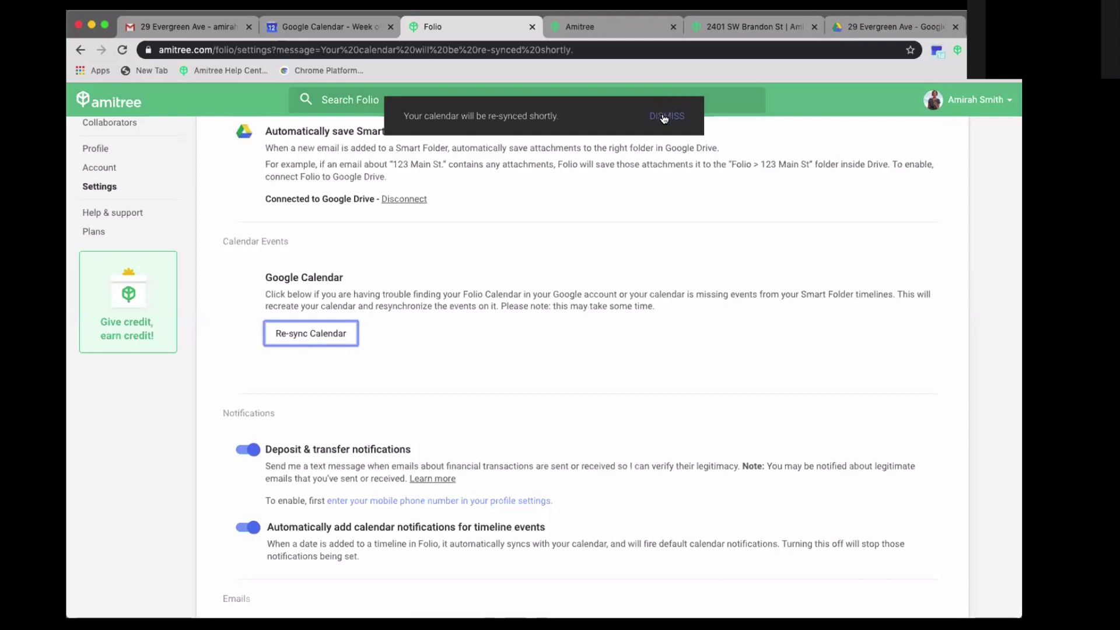
{"action": "left_click", "coordinate": [664, 116]}
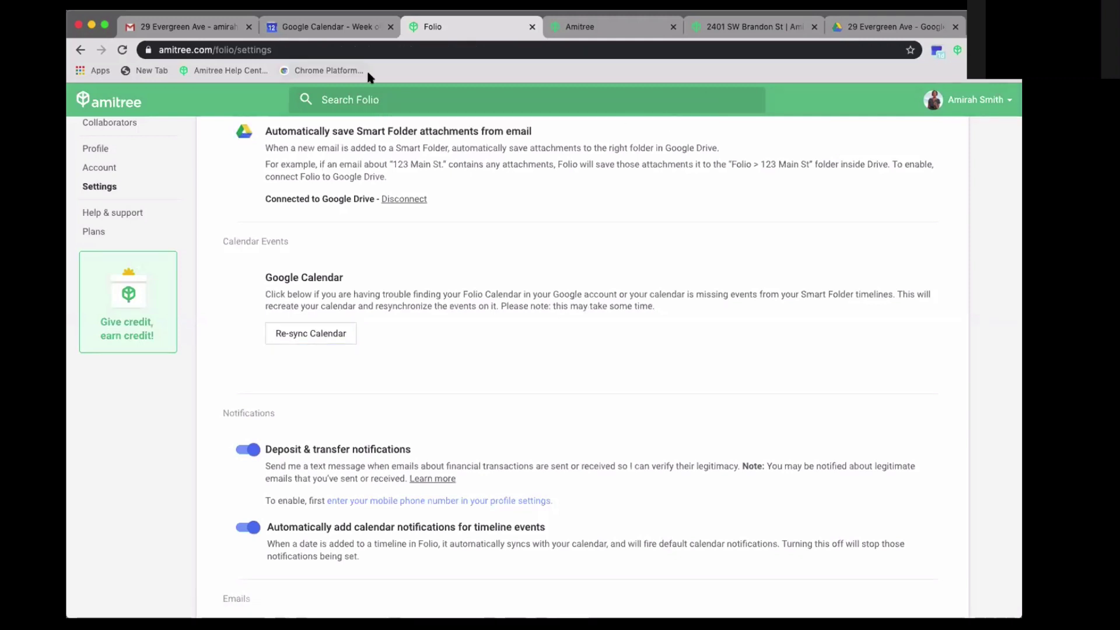
{"action": "left_click", "coordinate": [304, 27]}
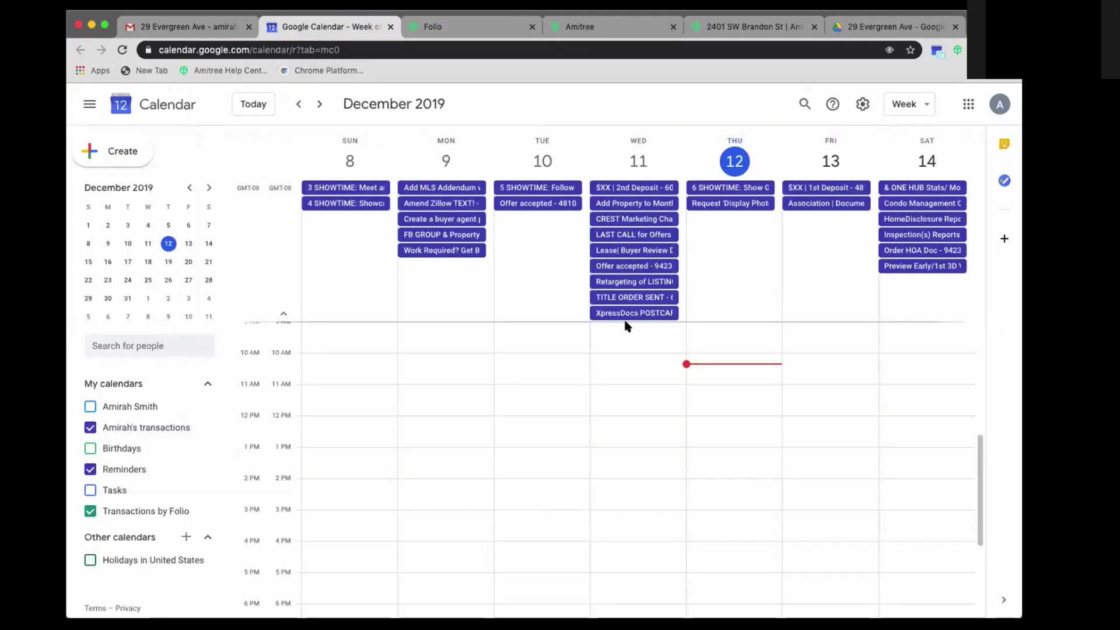
{"action": "scroll", "coordinate": [624, 325], "scroll_direction": "up", "scroll_amount": 4}
{"action": "scroll", "coordinate": [625, 325], "scroll_direction": "up", "scroll_amount": 1}
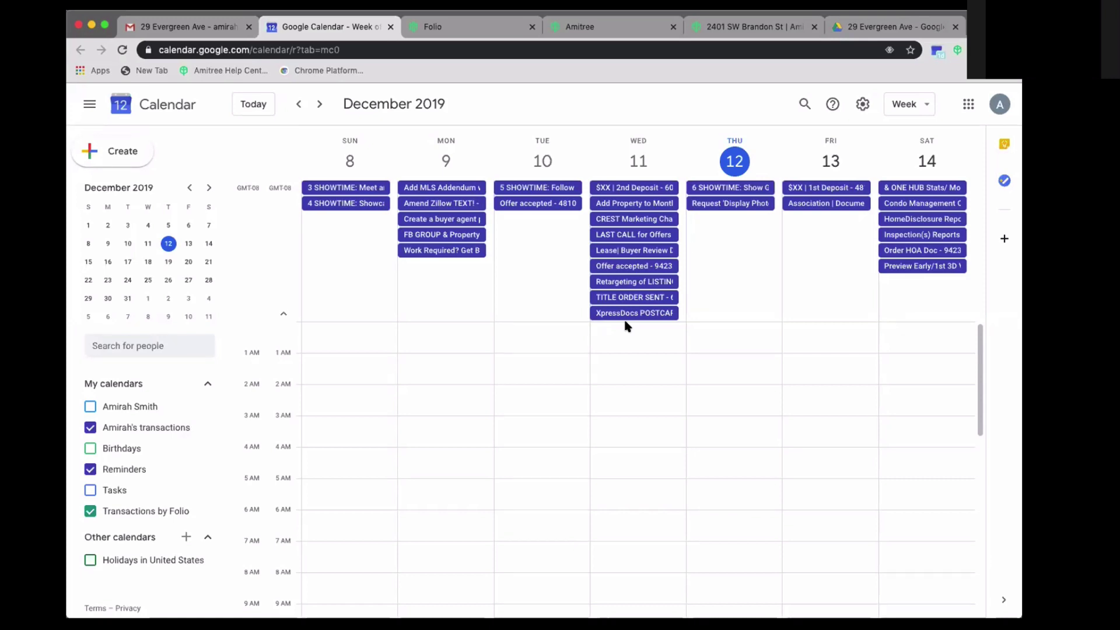
{"action": "left_click", "coordinate": [212, 31]}
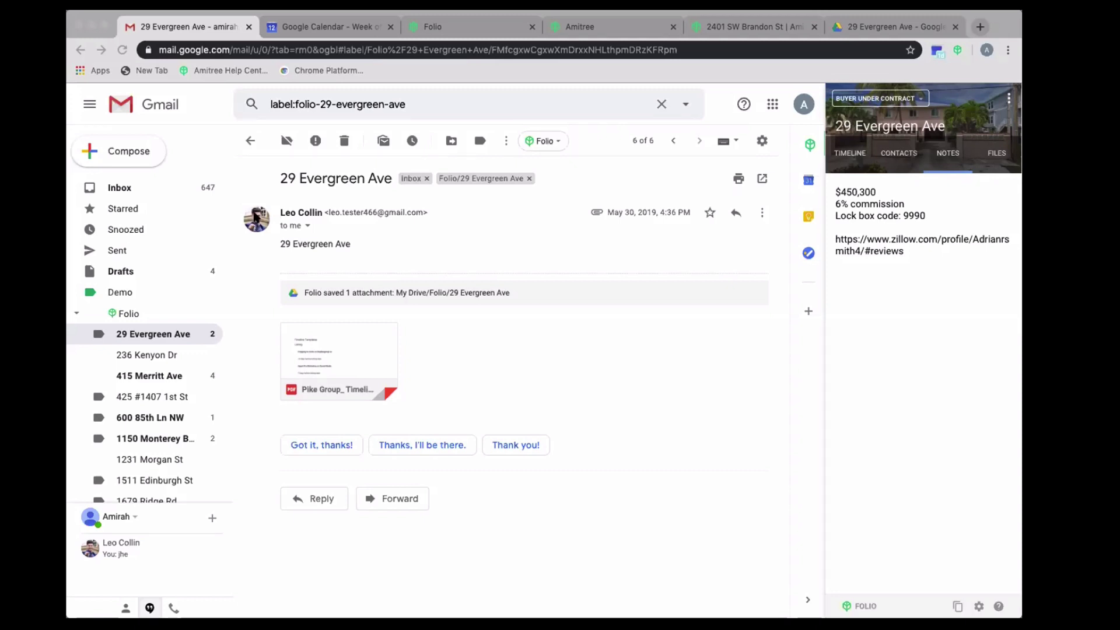
{"action": "left_click", "coordinate": [592, 271]}
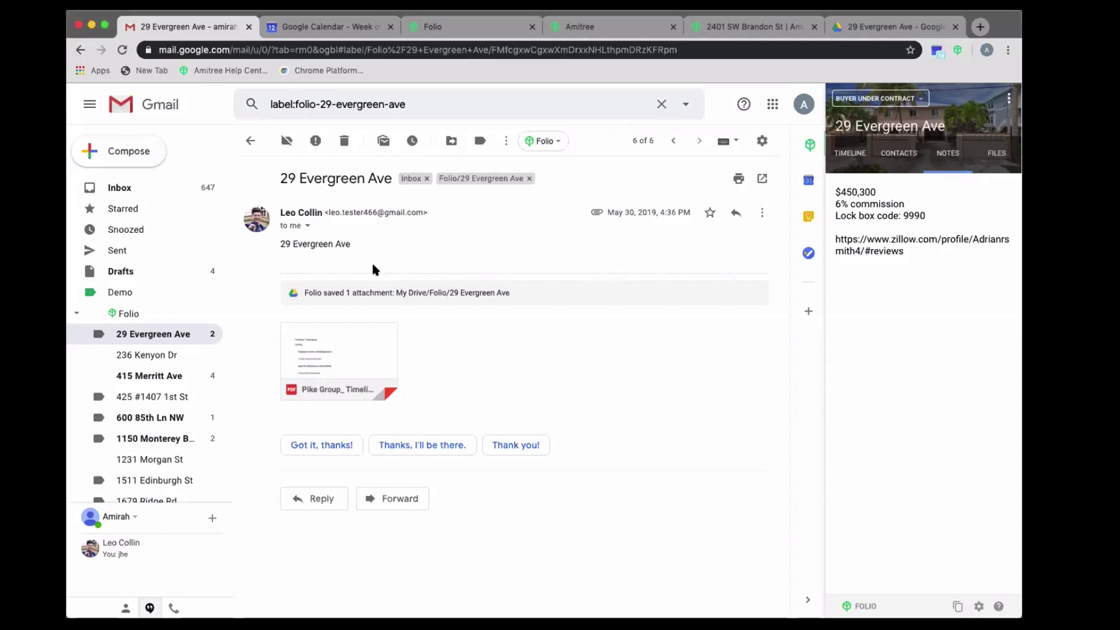
{"action": "left_click", "coordinate": [452, 28]}
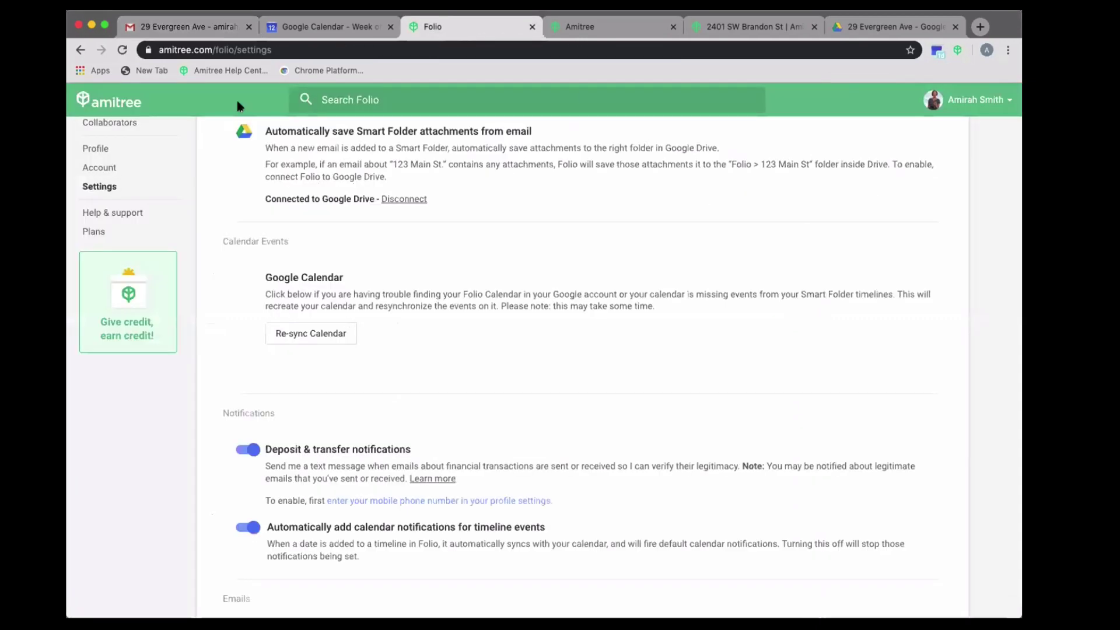
{"action": "left_click", "coordinate": [601, 28]}
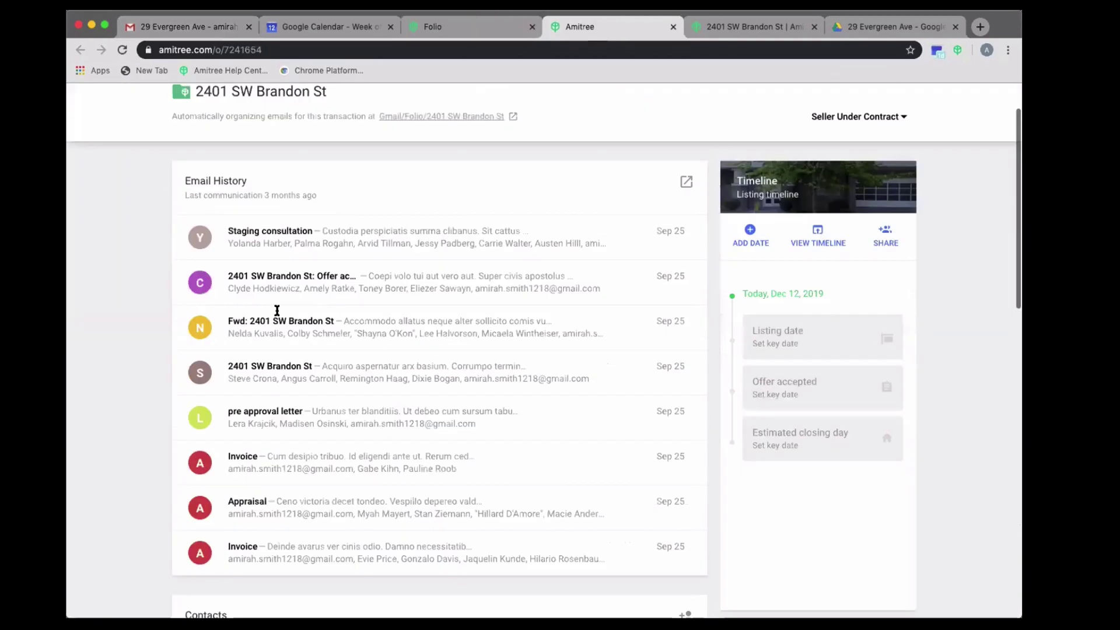
{"action": "left_click", "coordinate": [178, 136]}
{"action": "left_click", "coordinate": [475, 29]}
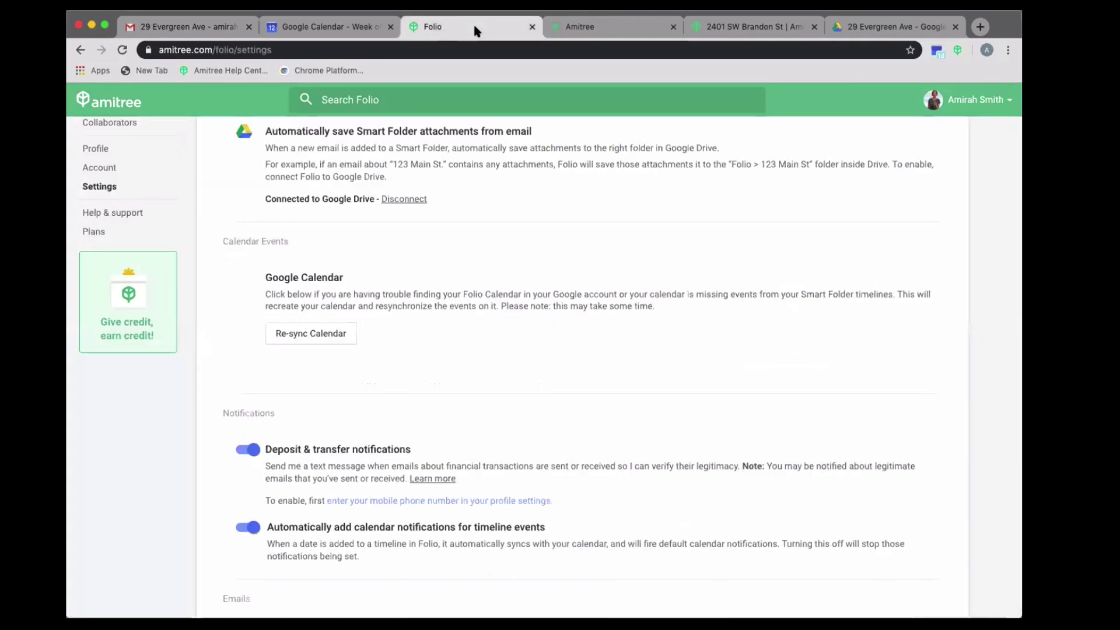
{"action": "left_click", "coordinate": [532, 27]}
{"action": "left_click", "coordinate": [613, 26]}
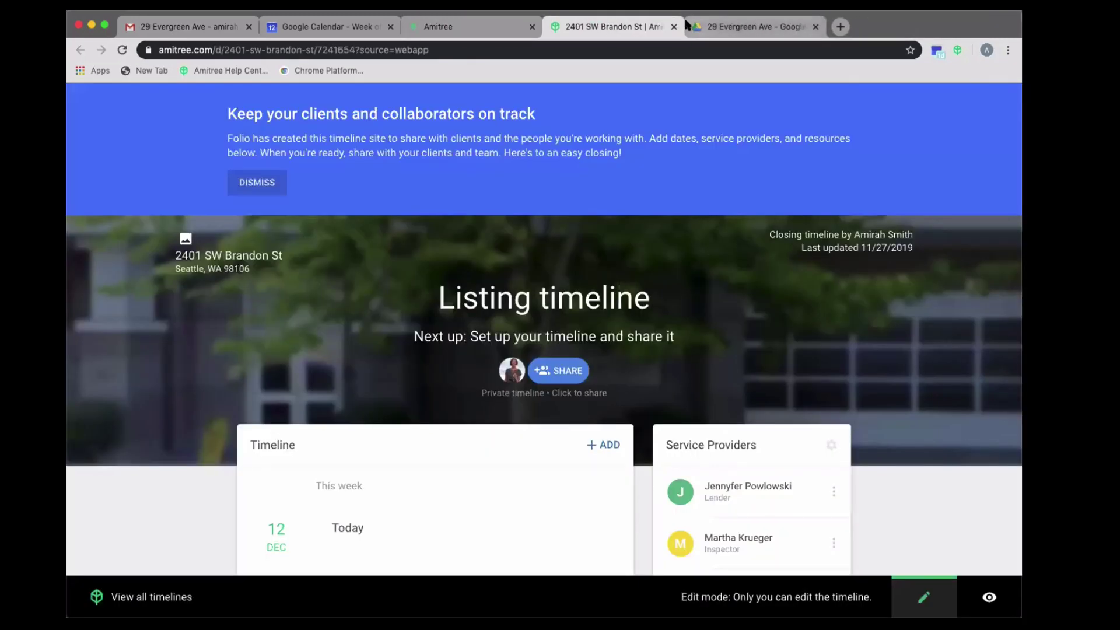
{"action": "left_click", "coordinate": [673, 27]}
{"action": "left_click", "coordinate": [673, 27]}
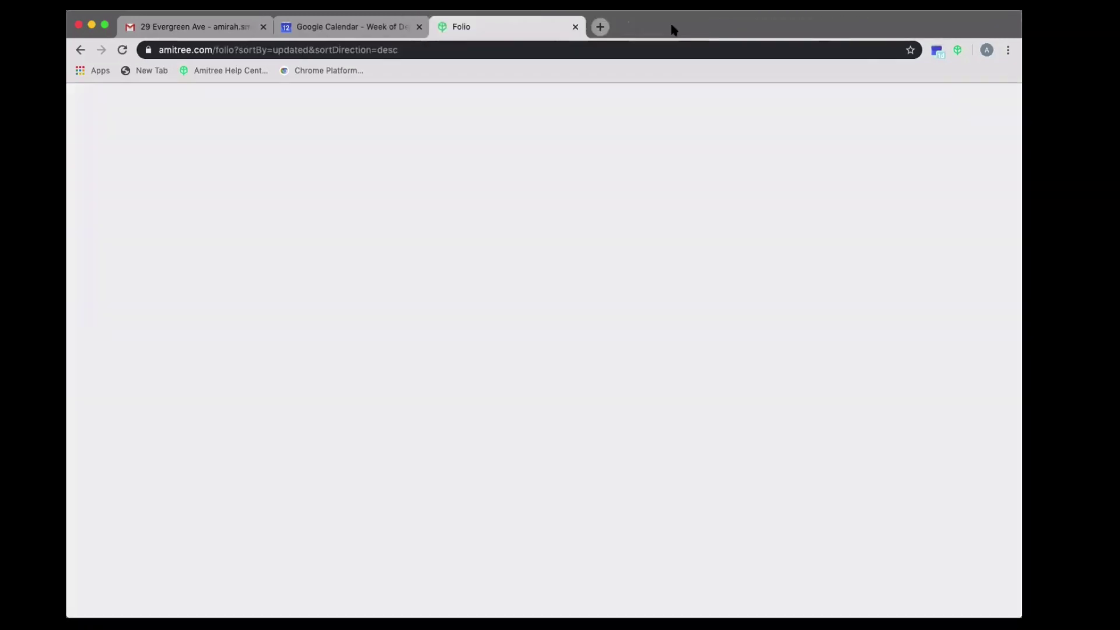
{"action": "left_click", "coordinate": [187, 27]}
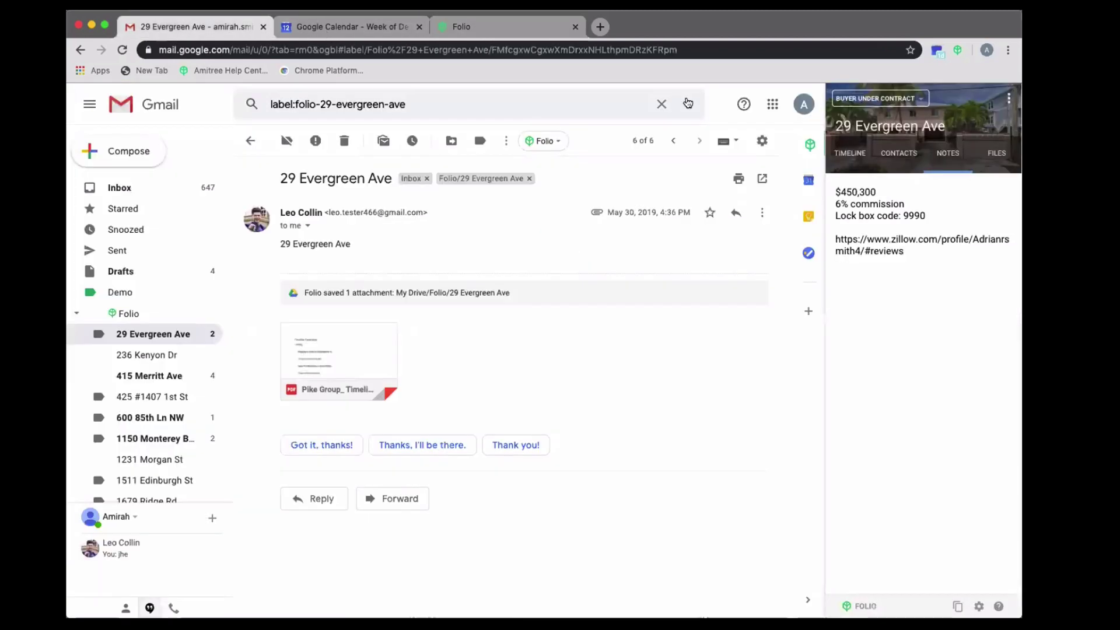
{"action": "left_click", "coordinate": [1008, 99]}
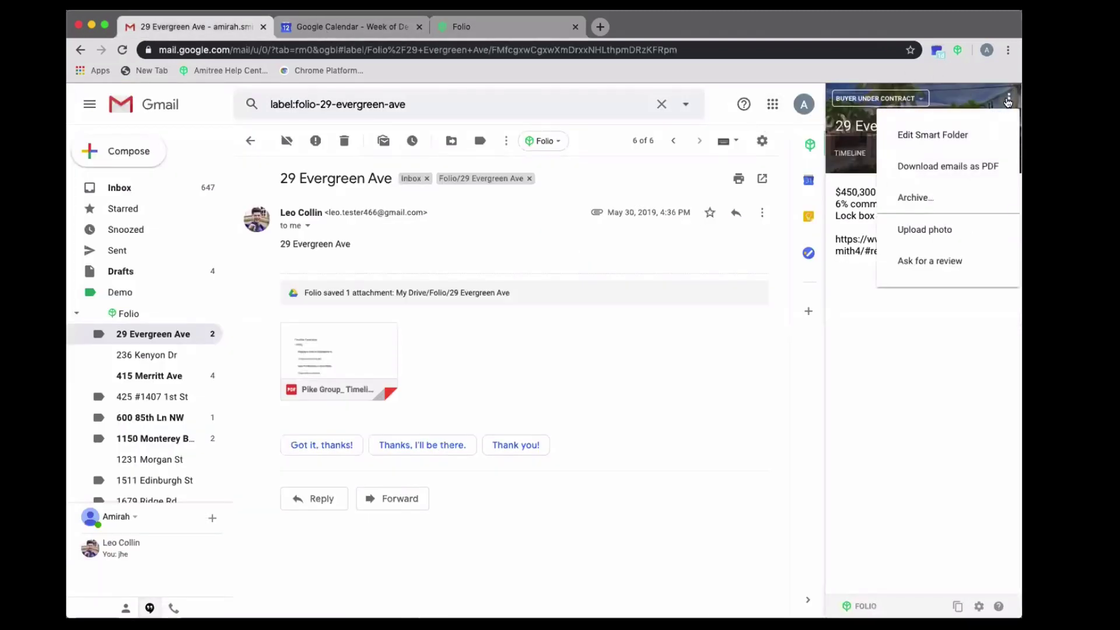
{"action": "left_click", "coordinate": [902, 260]}
{"action": "scroll", "coordinate": [664, 382], "scroll_direction": "down", "scroll_amount": 2}
{"action": "scroll", "coordinate": [668, 390], "scroll_direction": "down", "scroll_amount": 1}
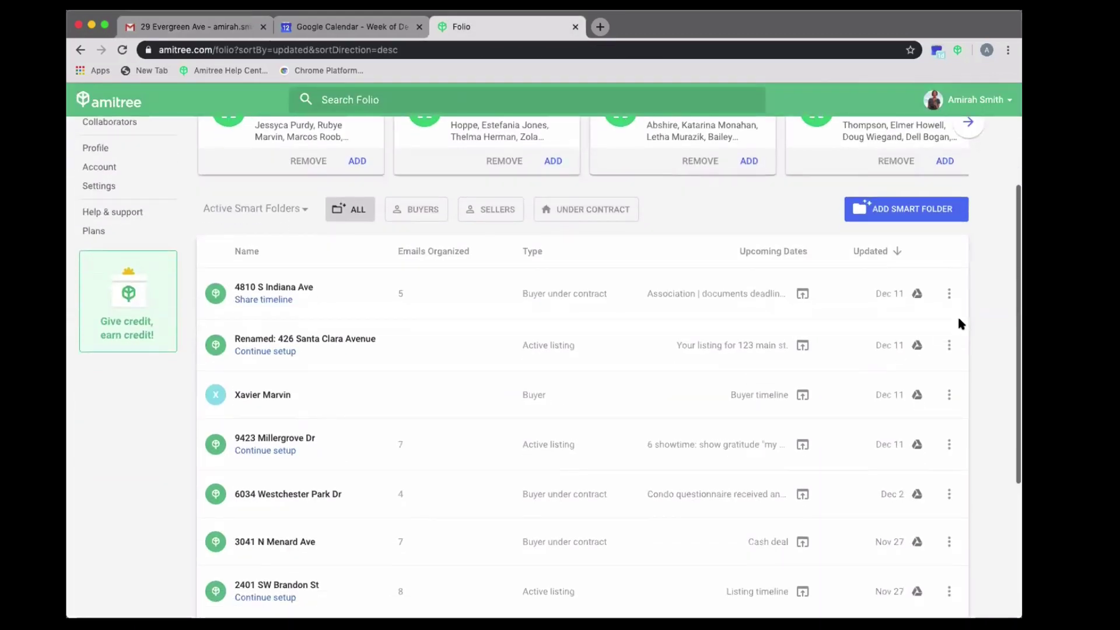
{"action": "left_click", "coordinate": [949, 293]}
{"action": "mouse_move", "coordinate": [888, 435]}
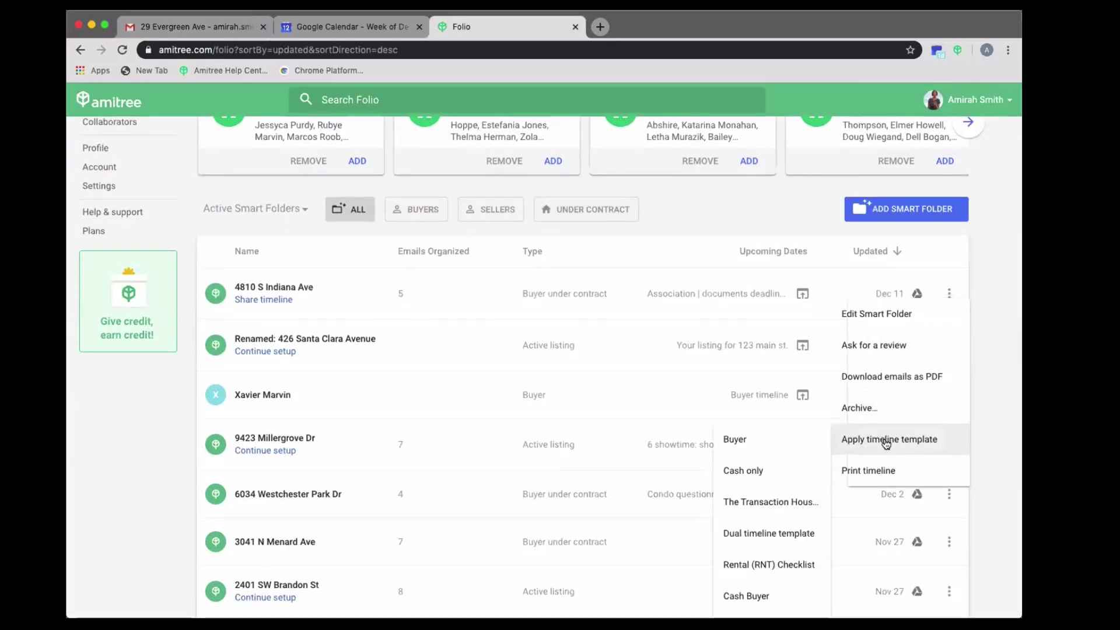
{"action": "left_click", "coordinate": [872, 347]}
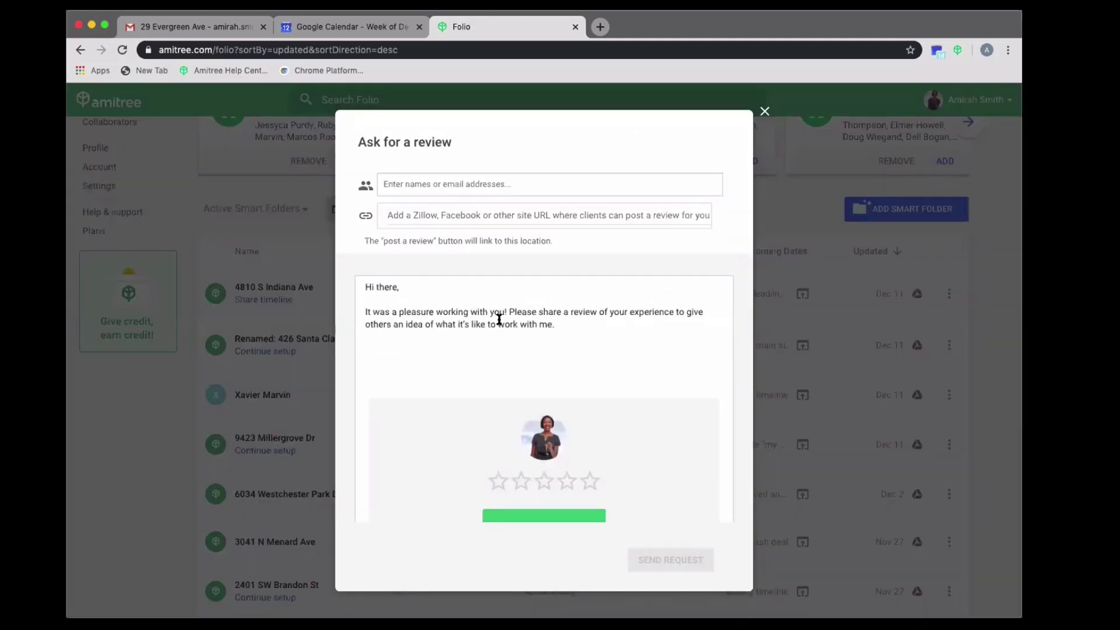
- Choose a client contact as recipient and paste the Zillow reviews profile link
{"action": "left_click", "coordinate": [442, 184]}
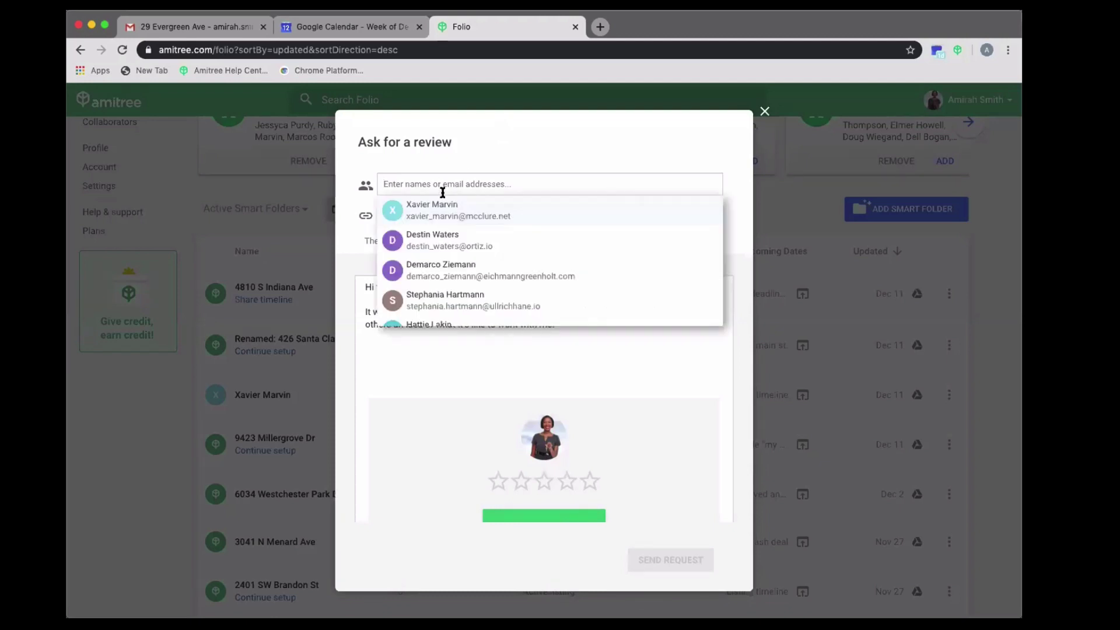
{"action": "scroll", "coordinate": [437, 245], "scroll_direction": "down", "scroll_amount": 3}
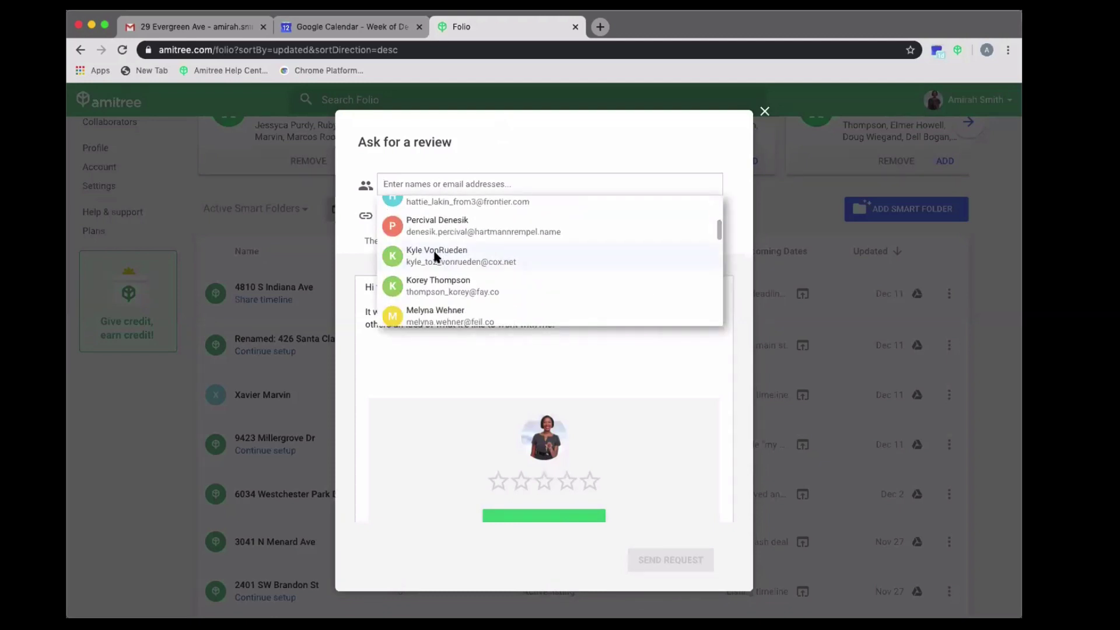
{"action": "left_click", "coordinate": [435, 256]}
{"action": "left_click", "coordinate": [427, 218]}
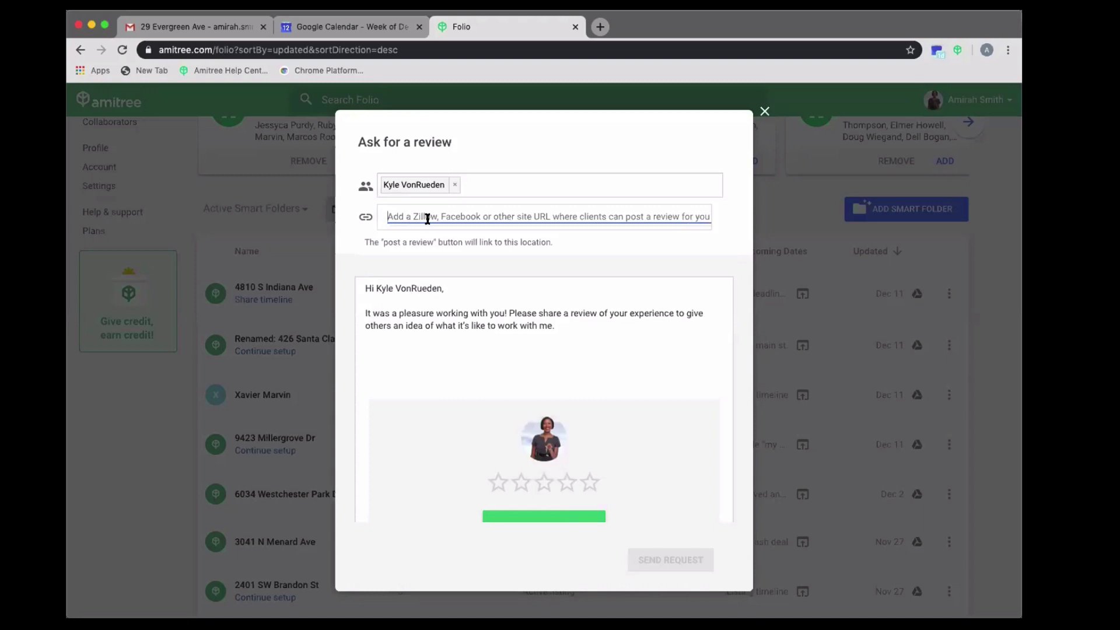
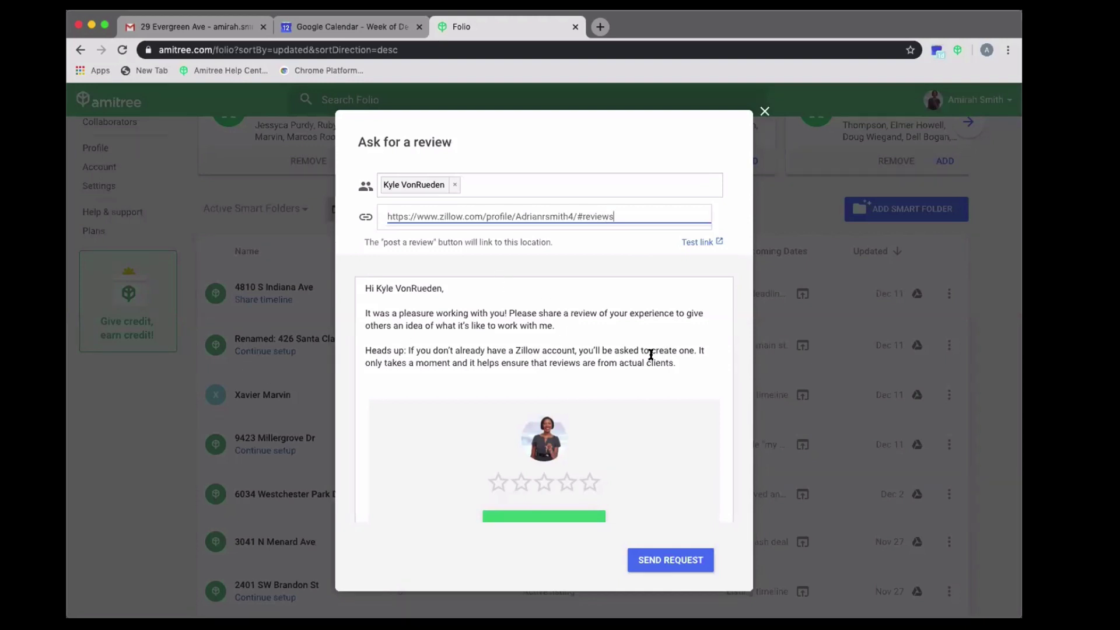
- Select the Heads up paragraph, then close the review request without sending
{"action": "left_click_drag", "start_coordinate": [676, 362], "coordinate": [367, 338]}
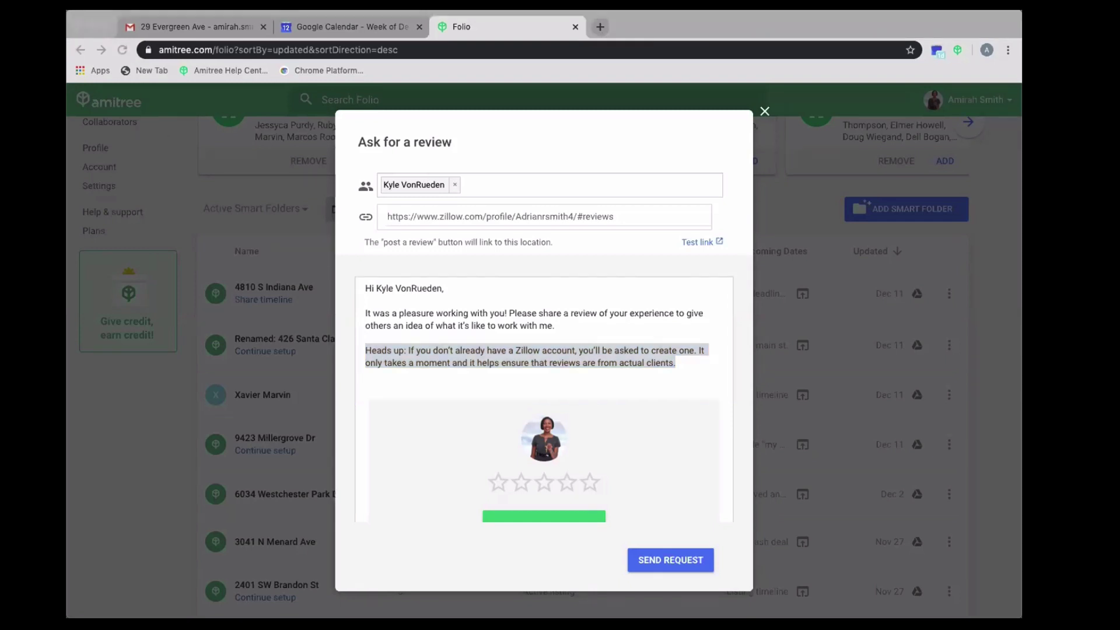
{"action": "left_click", "coordinate": [762, 111]}
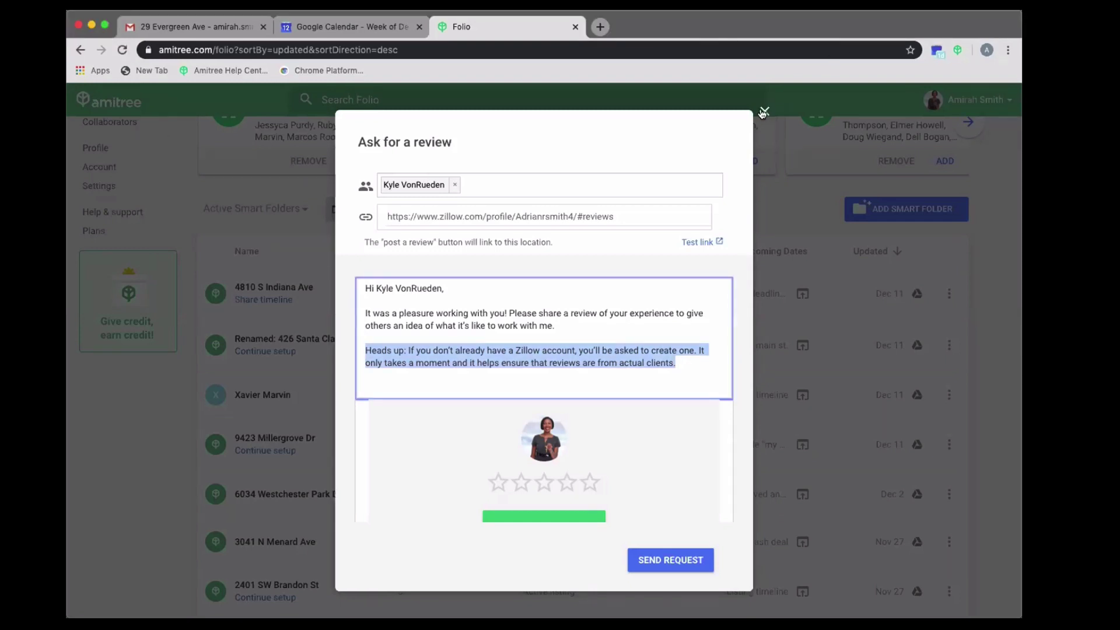
{"action": "left_click", "coordinate": [761, 111]}
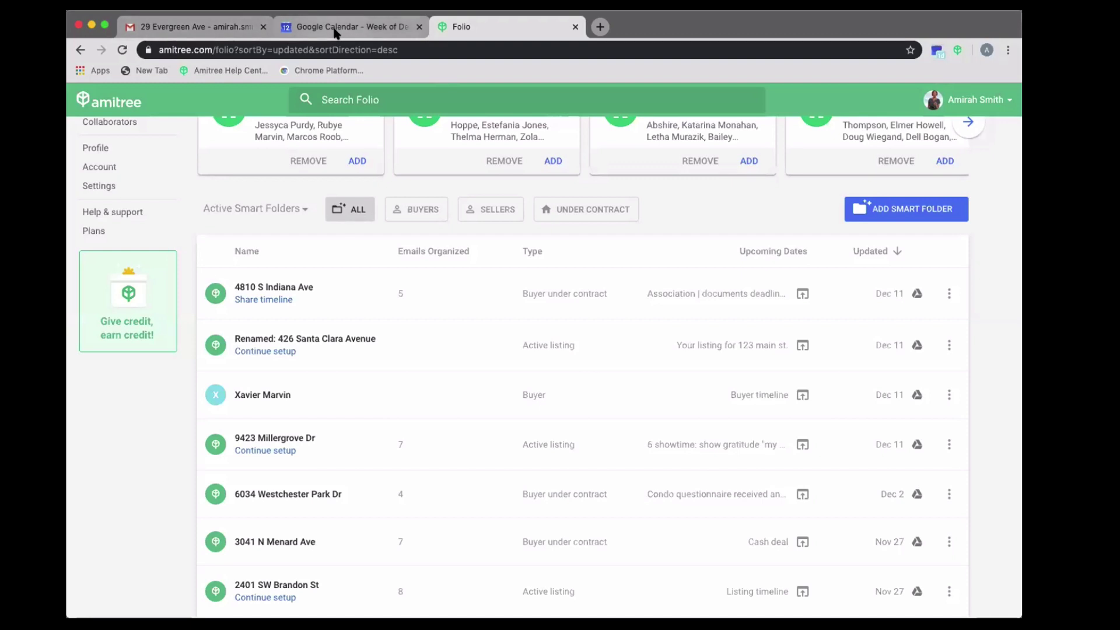
{"action": "left_click", "coordinate": [227, 29]}
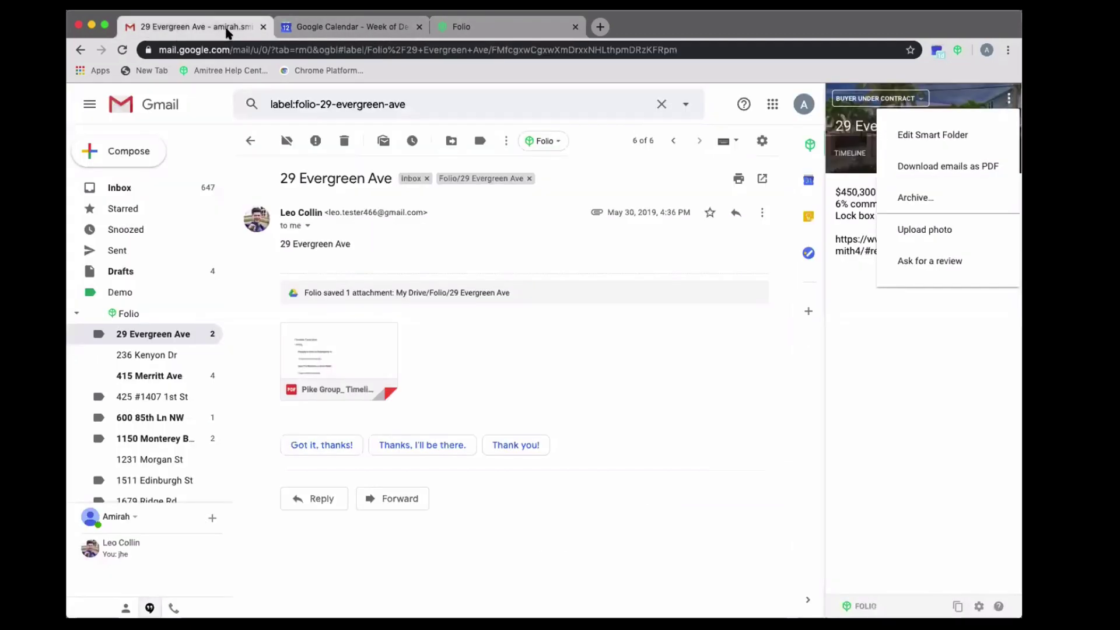
{"action": "left_click", "coordinate": [729, 397]}
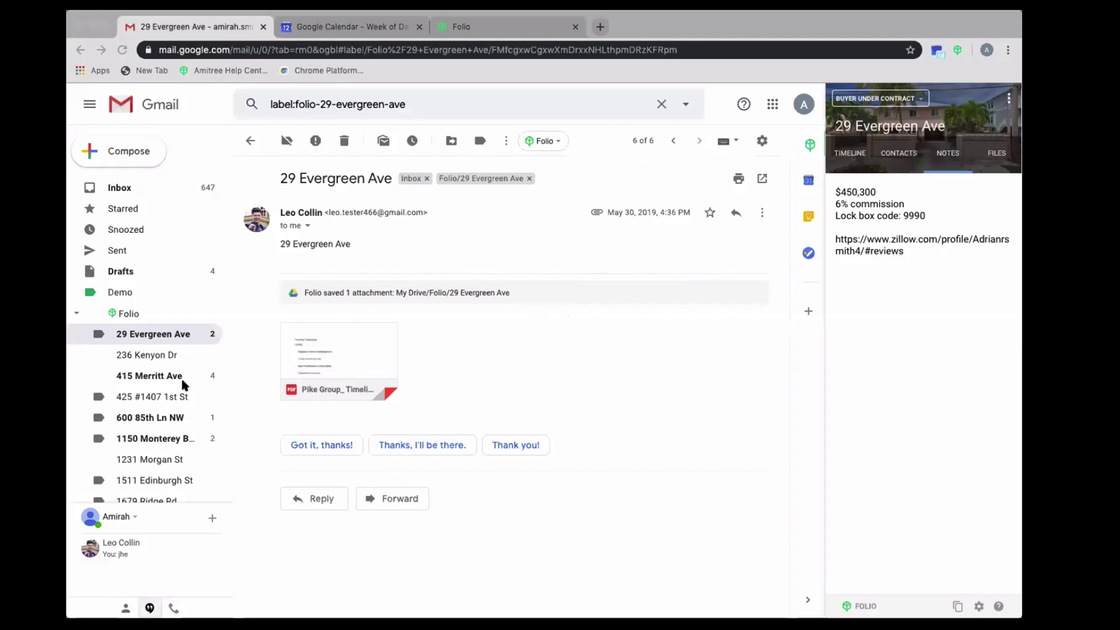
{"action": "left_click", "coordinate": [562, 356]}
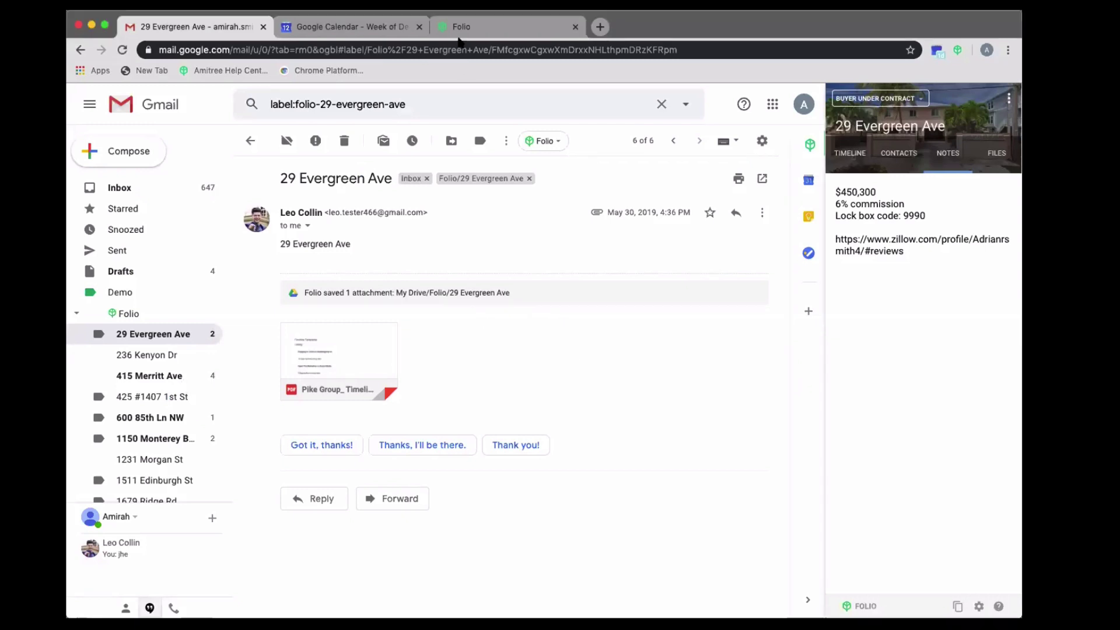
{"action": "left_click", "coordinate": [460, 26]}
{"action": "scroll", "coordinate": [406, 180], "scroll_direction": "up", "scroll_amount": 3}
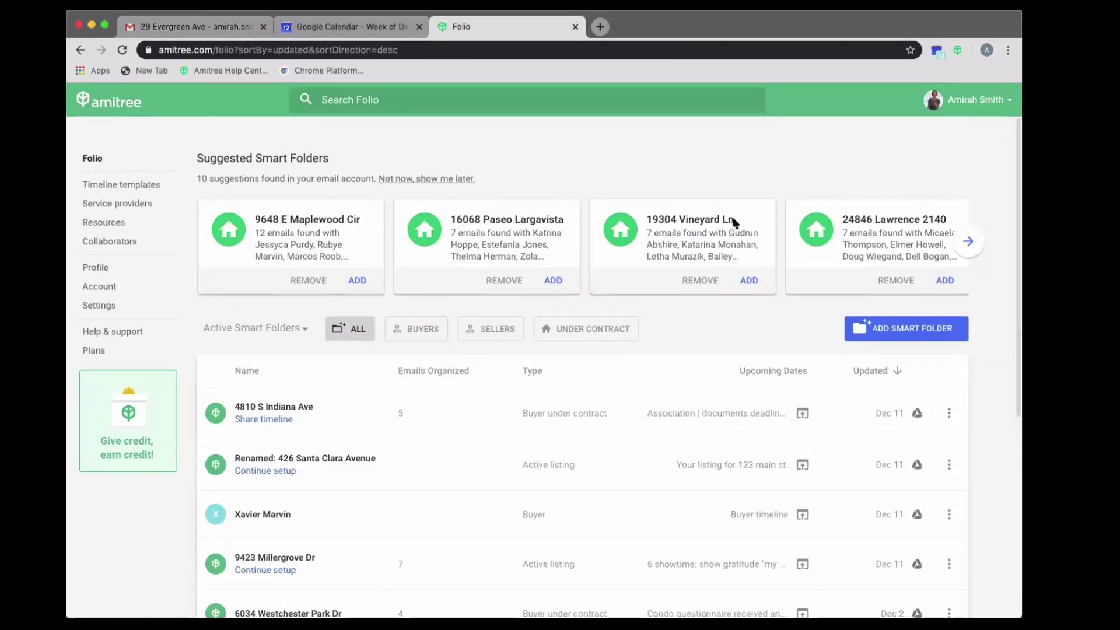
- Show more suggested Smart Folders and highlight the three suggested client names
{"action": "left_click", "coordinate": [960, 251]}
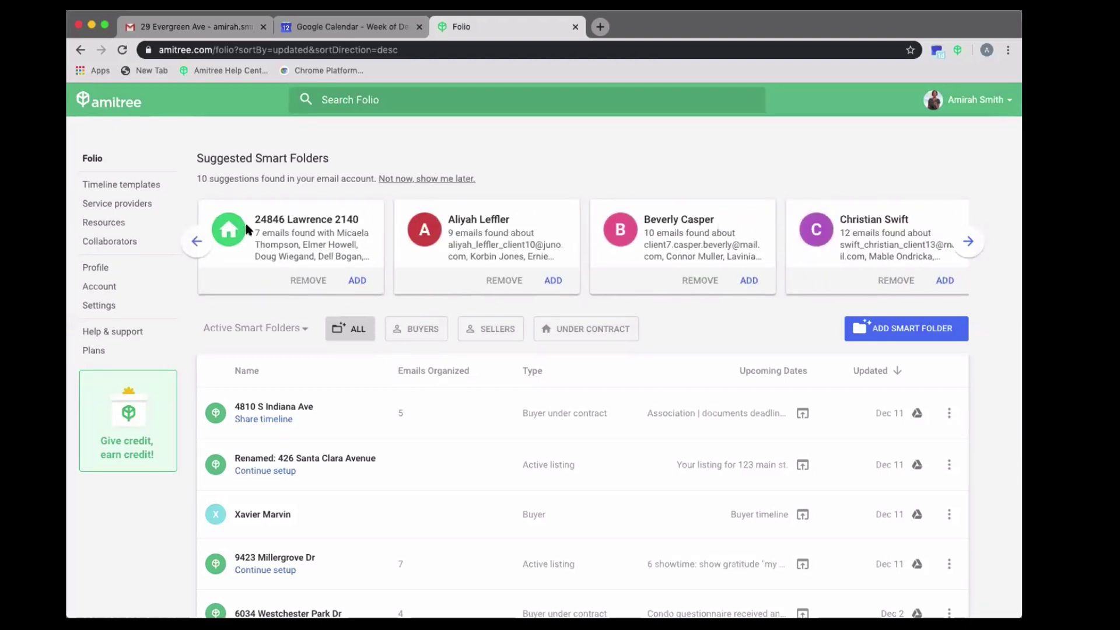
{"action": "left_click_drag", "start_coordinate": [255, 219], "coordinate": [356, 220]}
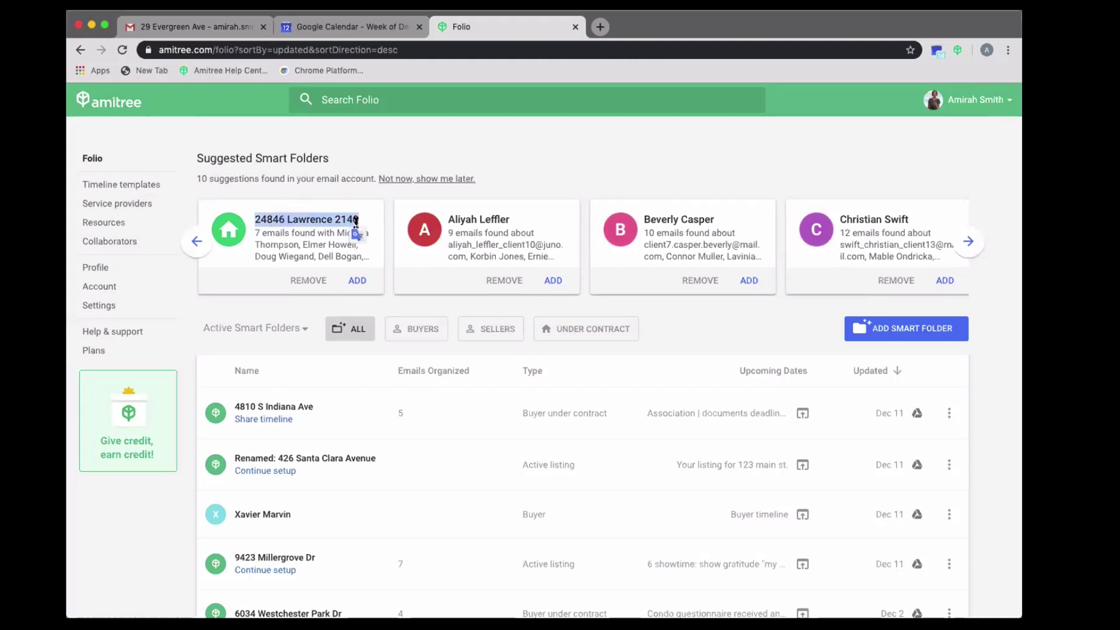
{"action": "left_click_drag", "start_coordinate": [455, 219], "coordinate": [511, 220]}
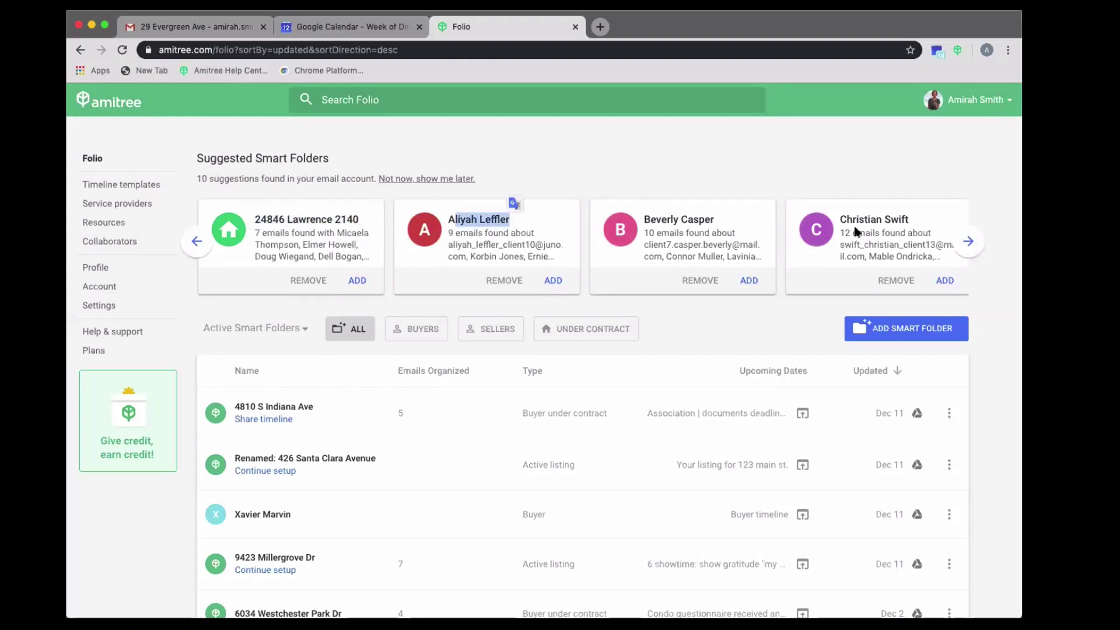
{"action": "left_click_drag", "start_coordinate": [715, 221], "coordinate": [643, 220]}
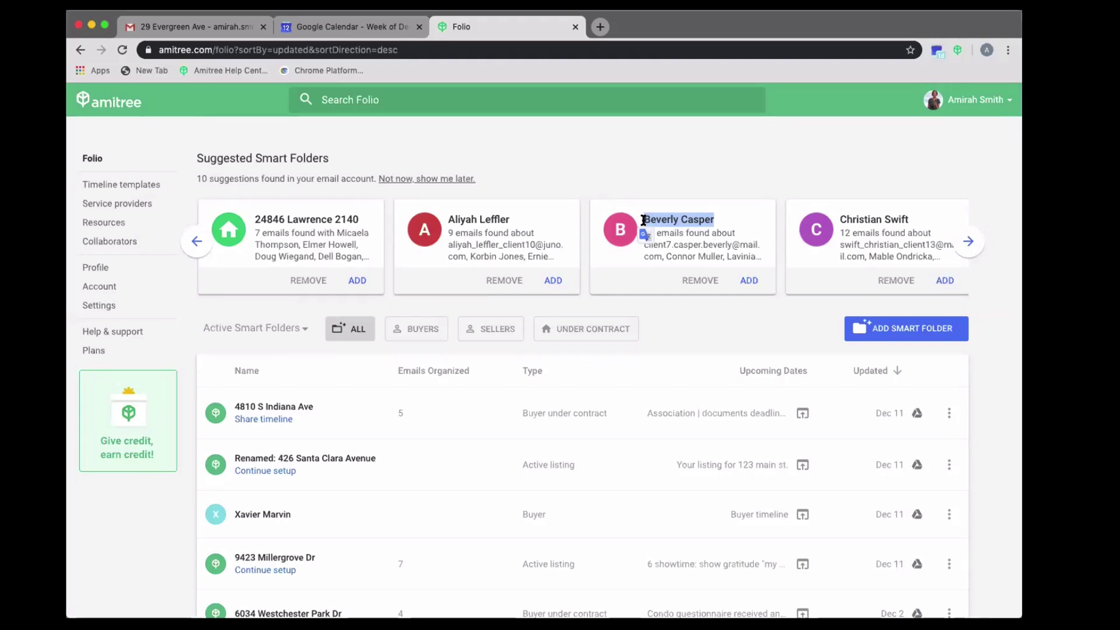
- Open and dismiss a suggestion's buyer-or-seller ADD choice, then open the buyer client's Smart Folder
{"action": "left_click", "coordinate": [546, 283]}
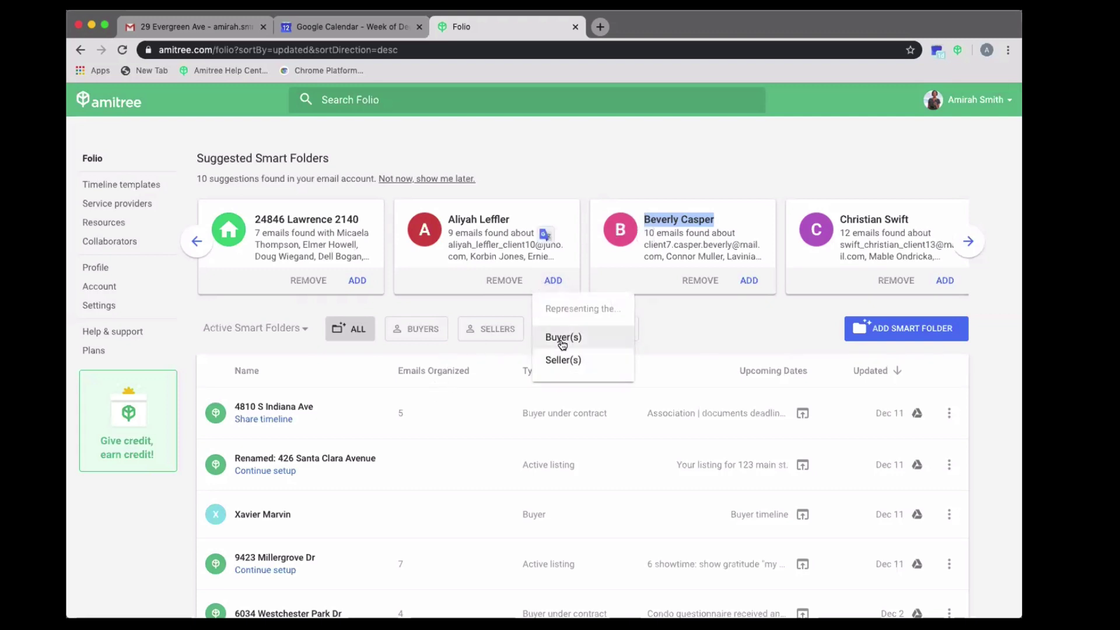
{"action": "left_click", "coordinate": [660, 331]}
{"action": "scroll", "coordinate": [660, 332], "scroll_direction": "down", "scroll_amount": 7}
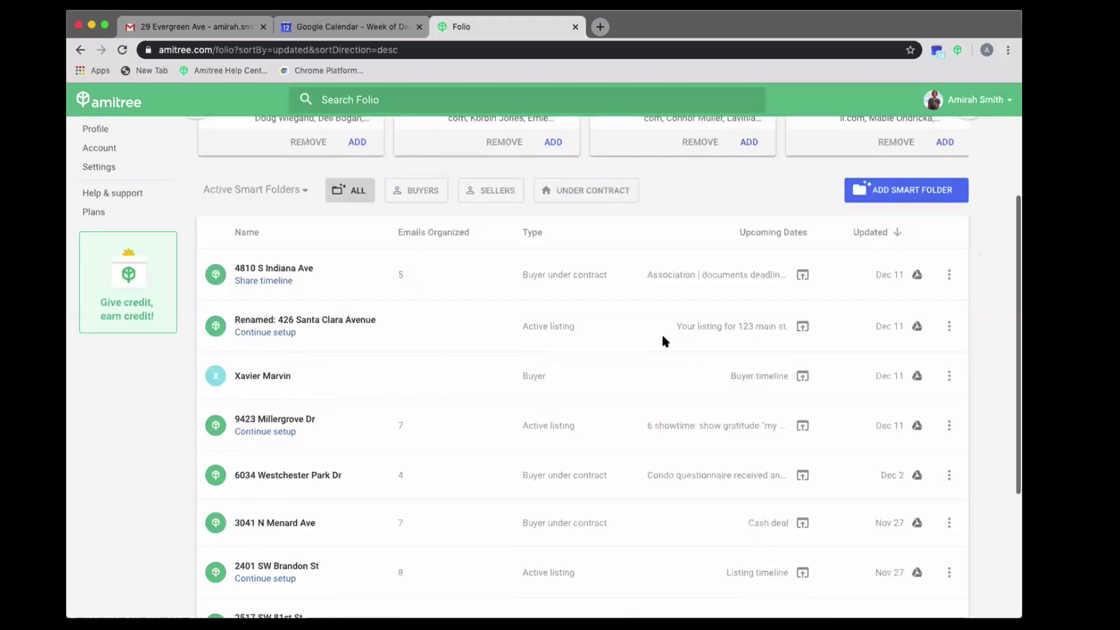
{"action": "scroll", "coordinate": [307, 242], "scroll_direction": "up", "scroll_amount": 2}
{"action": "left_click", "coordinate": [277, 166]}
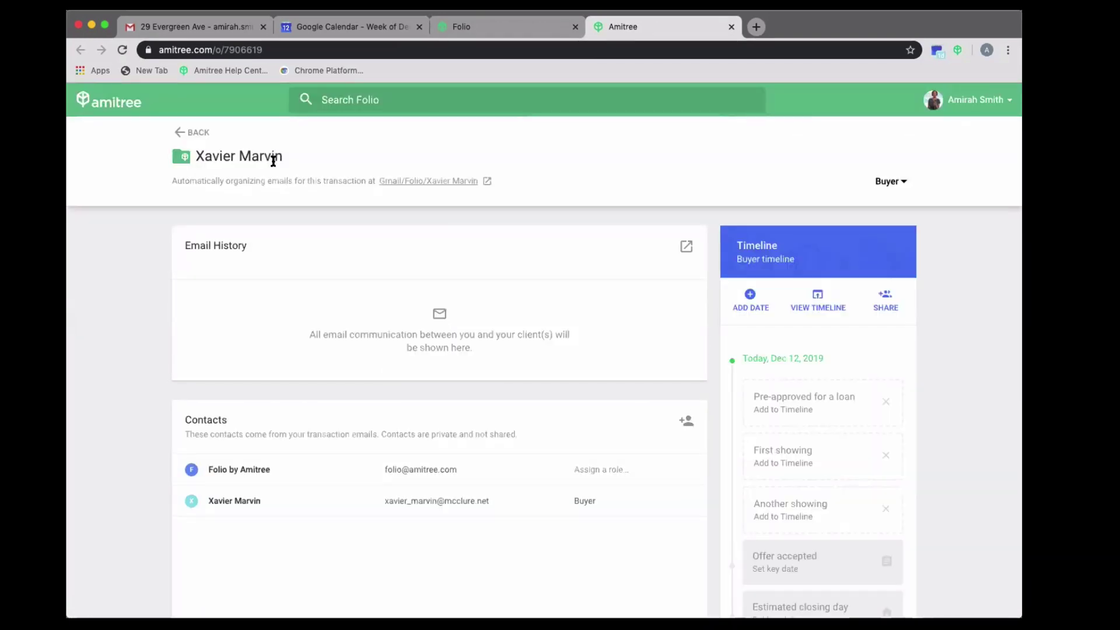
- Browse the buyer's Smart Folder page and click into the private note field
{"action": "scroll", "coordinate": [408, 316], "scroll_direction": "down", "scroll_amount": 5}
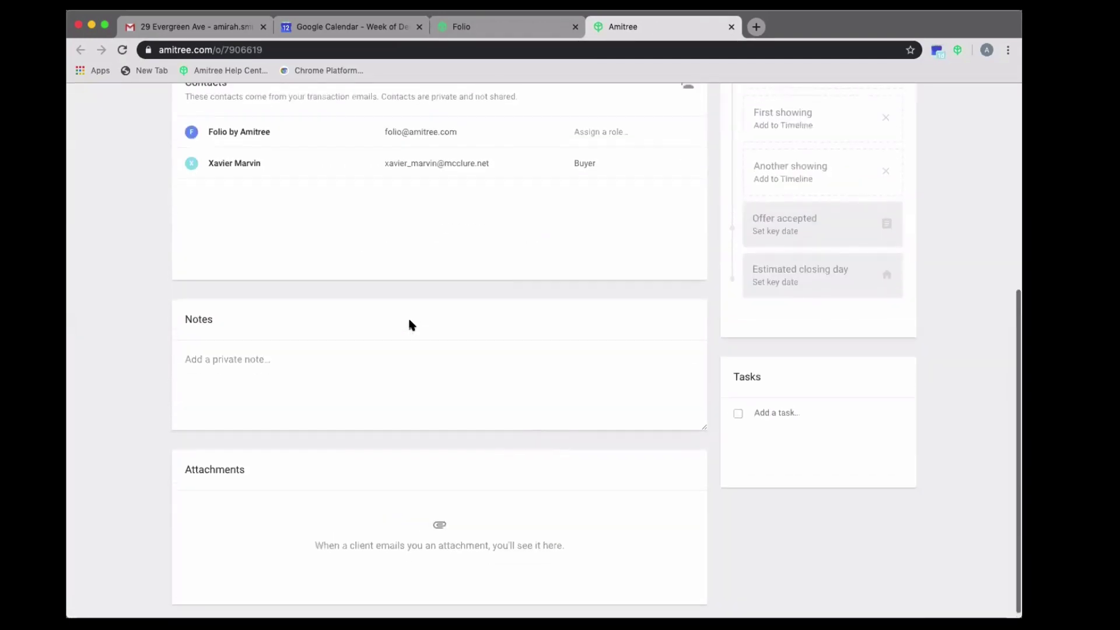
{"action": "scroll", "coordinate": [420, 303], "scroll_direction": "up", "scroll_amount": 5}
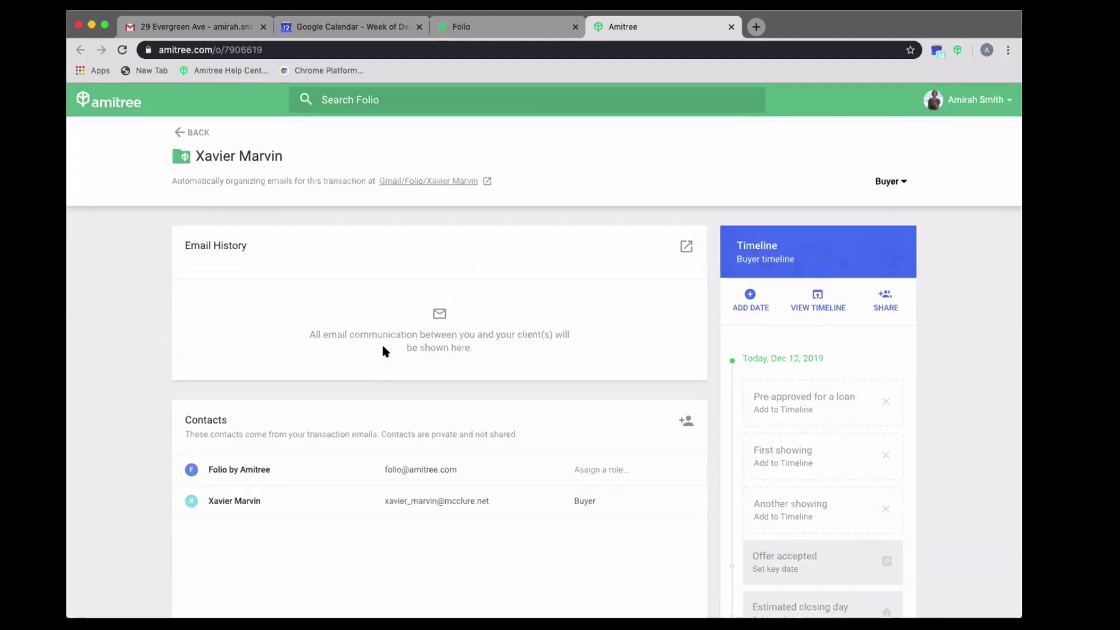
{"action": "scroll", "coordinate": [396, 465], "scroll_direction": "down", "scroll_amount": 3}
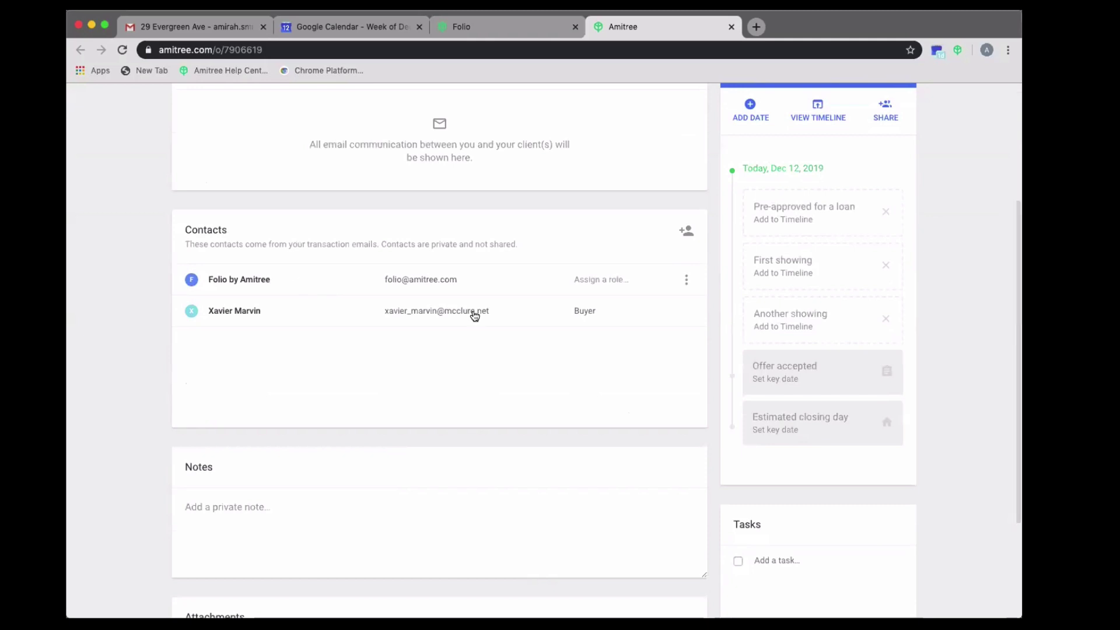
{"action": "scroll", "coordinate": [458, 502], "scroll_direction": "down", "scroll_amount": 1}
{"action": "left_click", "coordinate": [332, 455]}
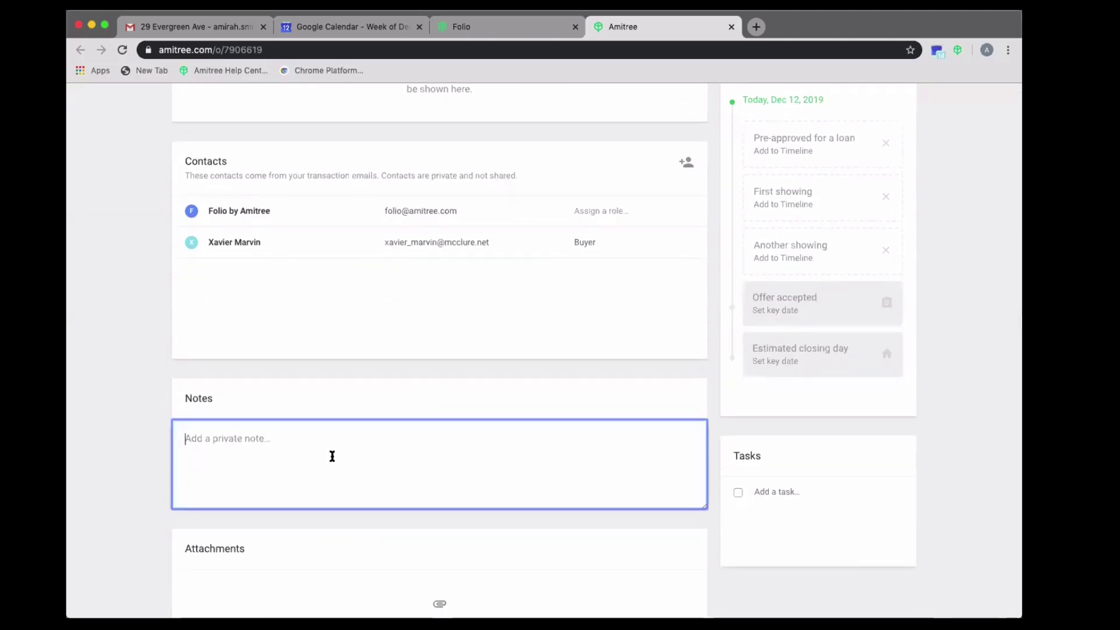
{"action": "scroll", "coordinate": [331, 456], "scroll_direction": "down", "scroll_amount": 1}
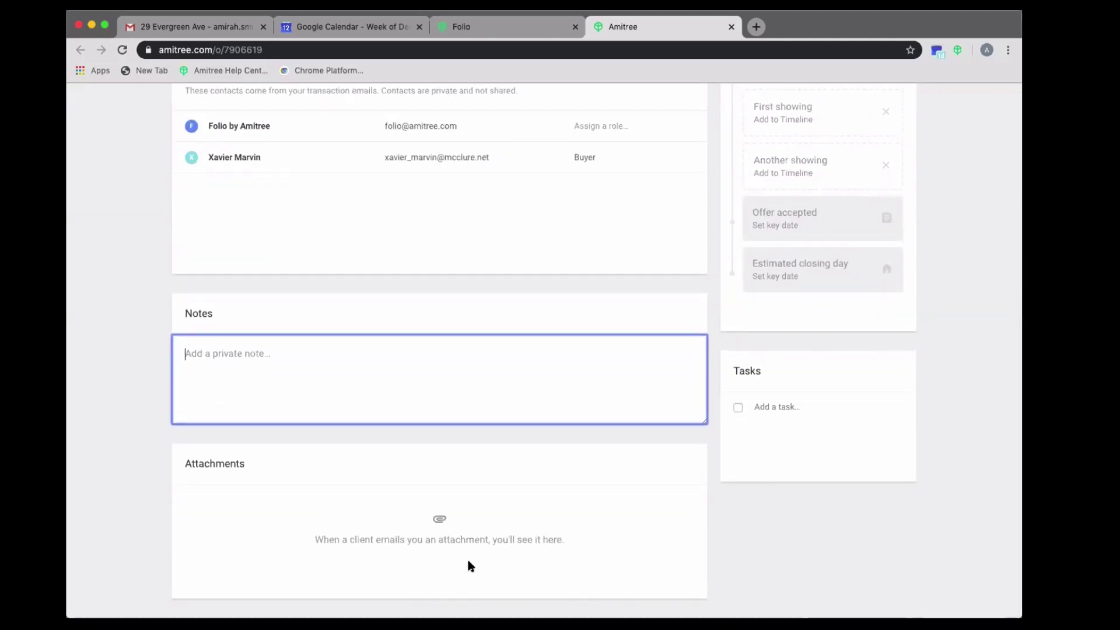
{"action": "scroll", "coordinate": [468, 562], "scroll_direction": "up", "scroll_amount": 5}
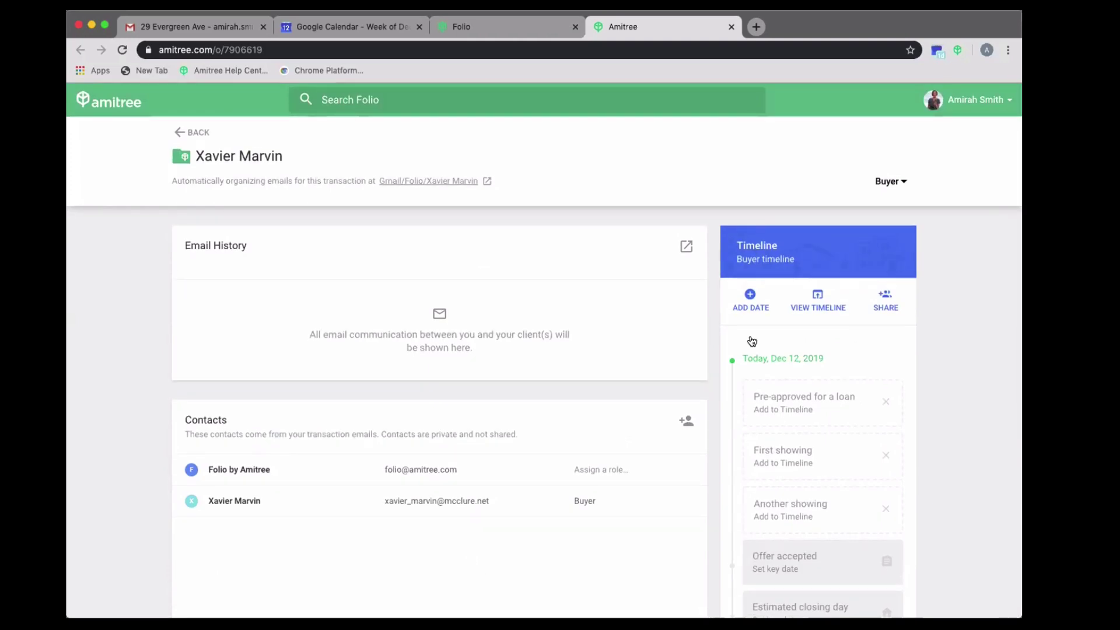
{"action": "scroll", "coordinate": [793, 375], "scroll_direction": "down", "scroll_amount": 1}
{"action": "scroll", "coordinate": [793, 376], "scroll_direction": "up", "scroll_amount": 1}
- Add 'Pre-approved for a loan' to the timeline dated December 12, 2019
{"action": "left_click", "coordinate": [772, 400]}
{"action": "left_click", "coordinate": [469, 239]}
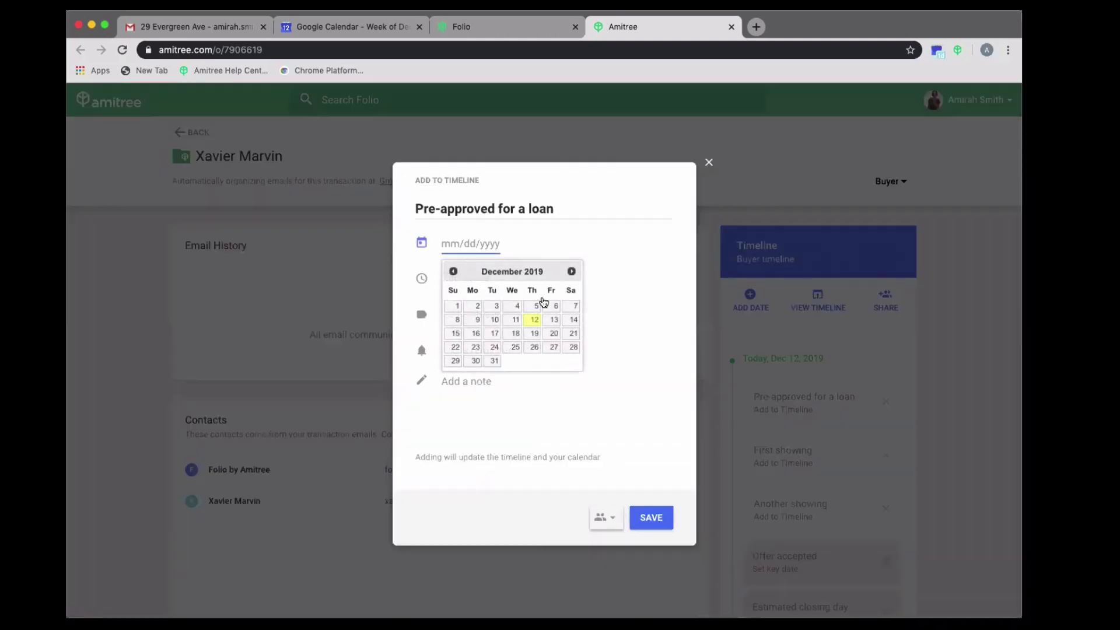
{"action": "left_click", "coordinate": [533, 320]}
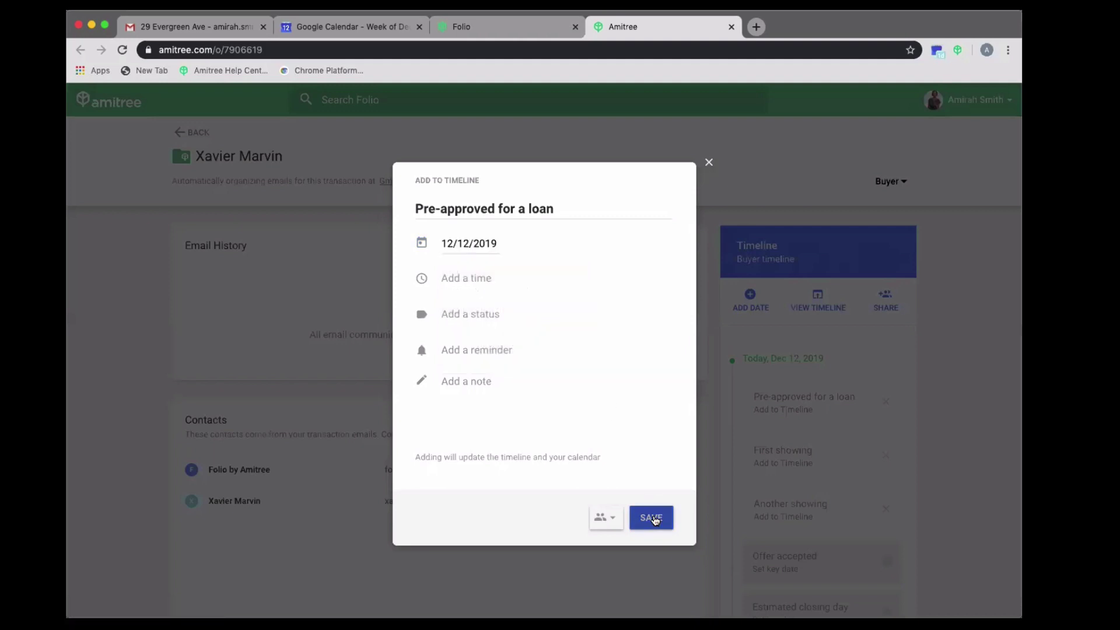
{"action": "left_click", "coordinate": [652, 518]}
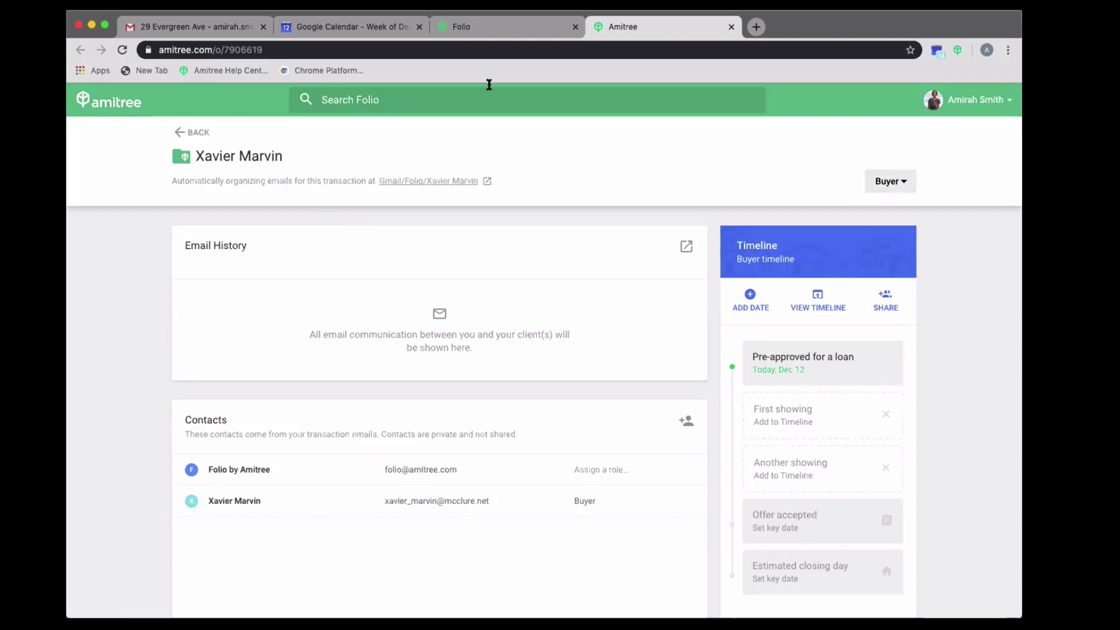
{"action": "left_click", "coordinate": [482, 27]}
{"action": "left_click", "coordinate": [630, 32]}
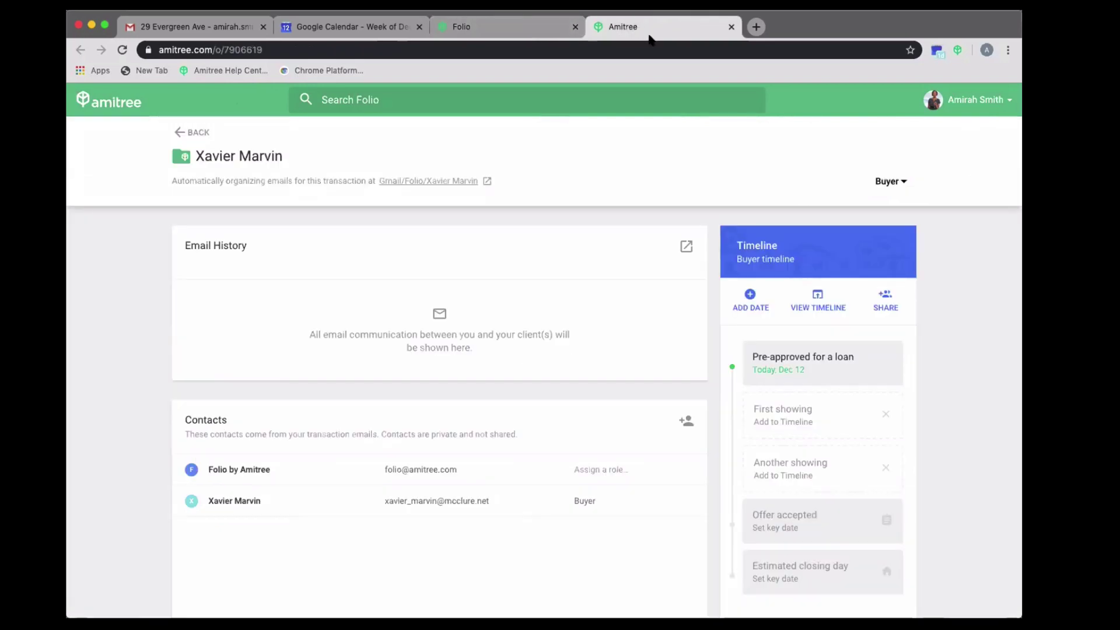
{"action": "scroll", "coordinate": [810, 449], "scroll_direction": "down", "scroll_amount": 5}
{"action": "scroll", "coordinate": [810, 448], "scroll_direction": "up", "scroll_amount": 3}
{"action": "scroll", "coordinate": [809, 448], "scroll_direction": "up", "scroll_amount": 2}
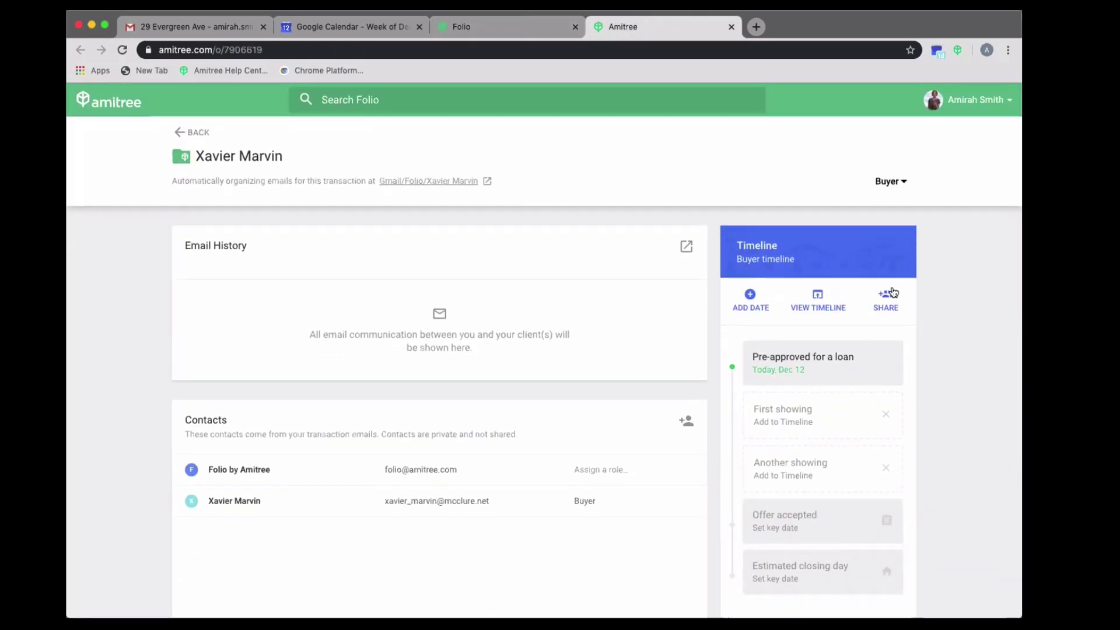
{"action": "left_click", "coordinate": [886, 181]}
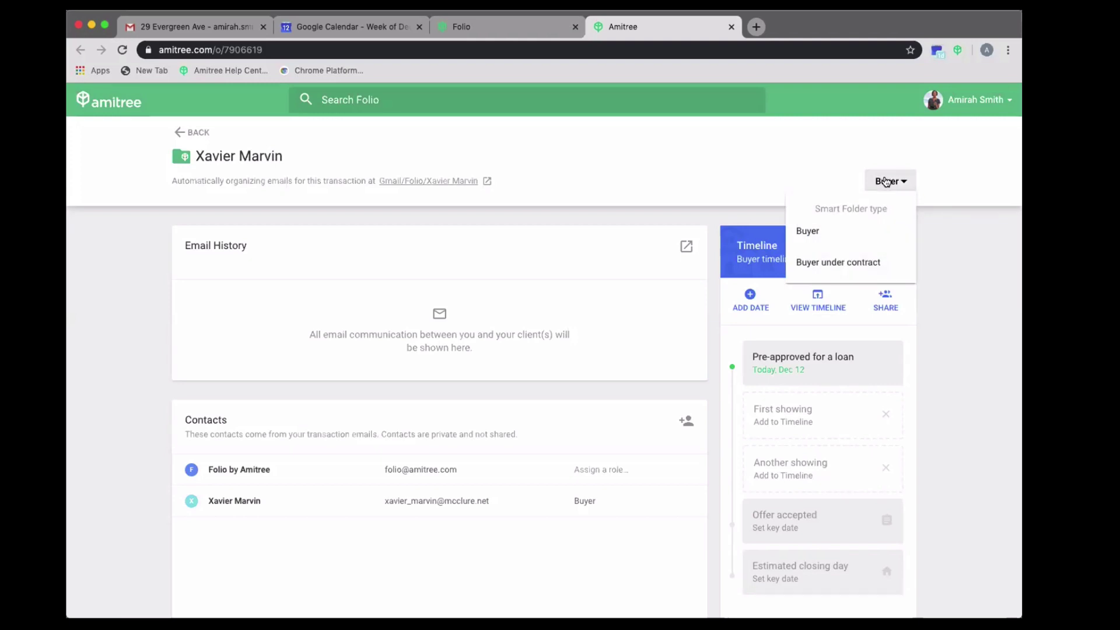
{"action": "left_click", "coordinate": [807, 263]}
{"action": "left_click", "coordinate": [453, 362]}
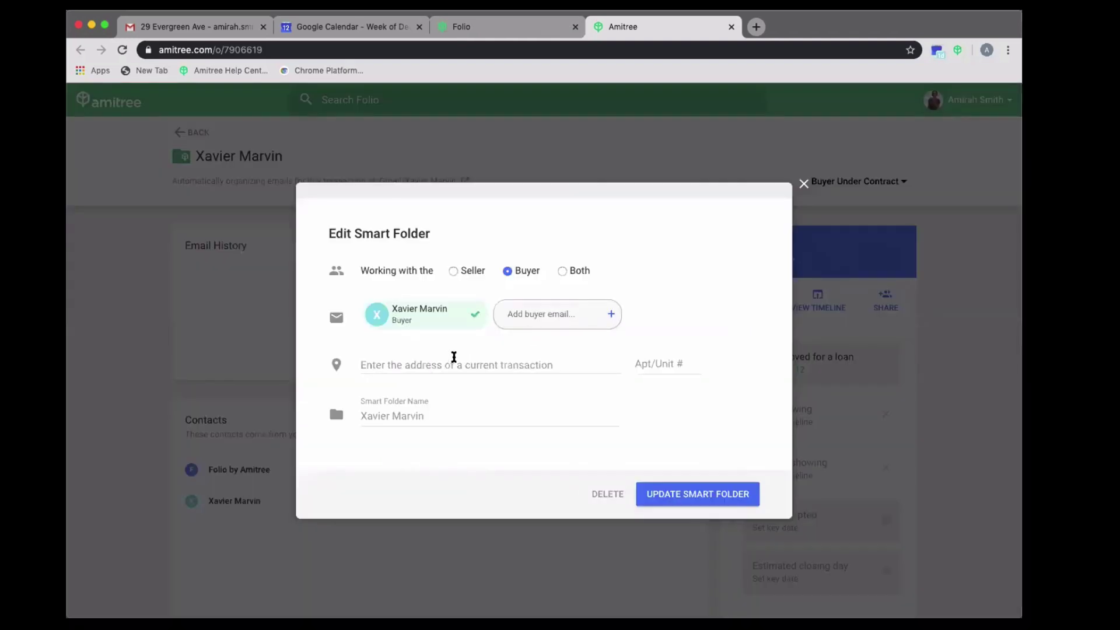
{"action": "type", "text": "490"}
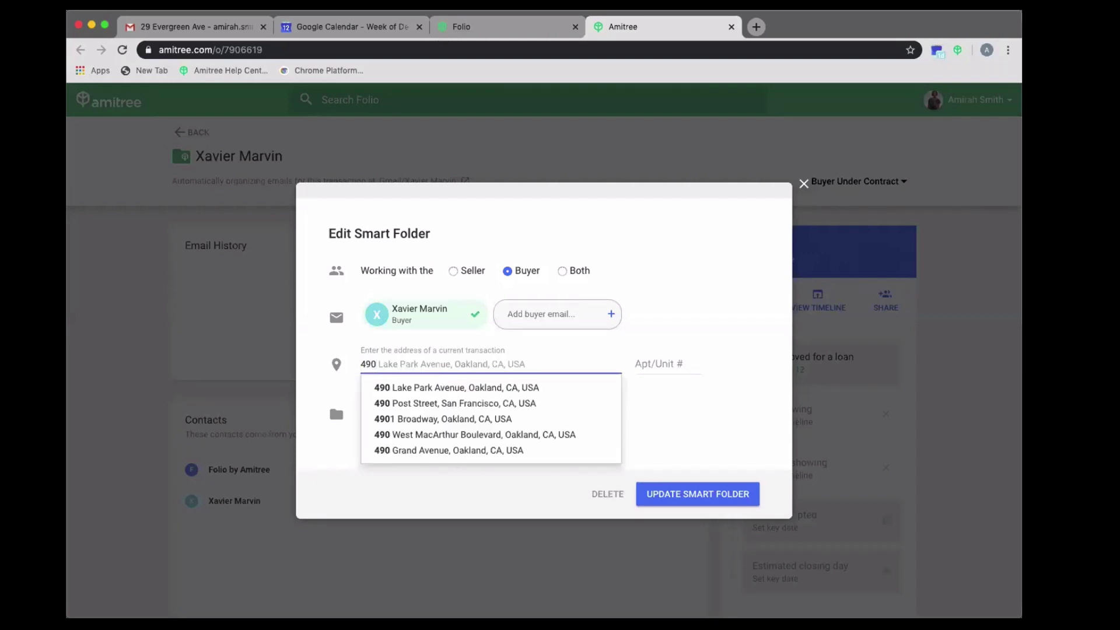
{"action": "left_click", "coordinate": [461, 381]}
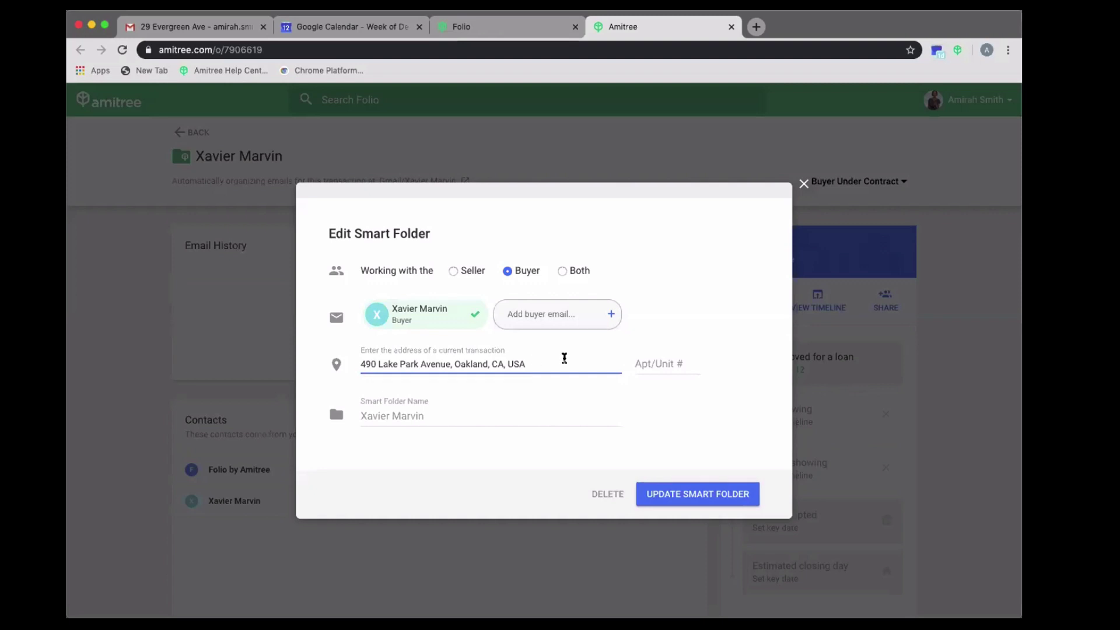
{"action": "left_click_drag", "start_coordinate": [537, 365], "coordinate": [430, 364]}
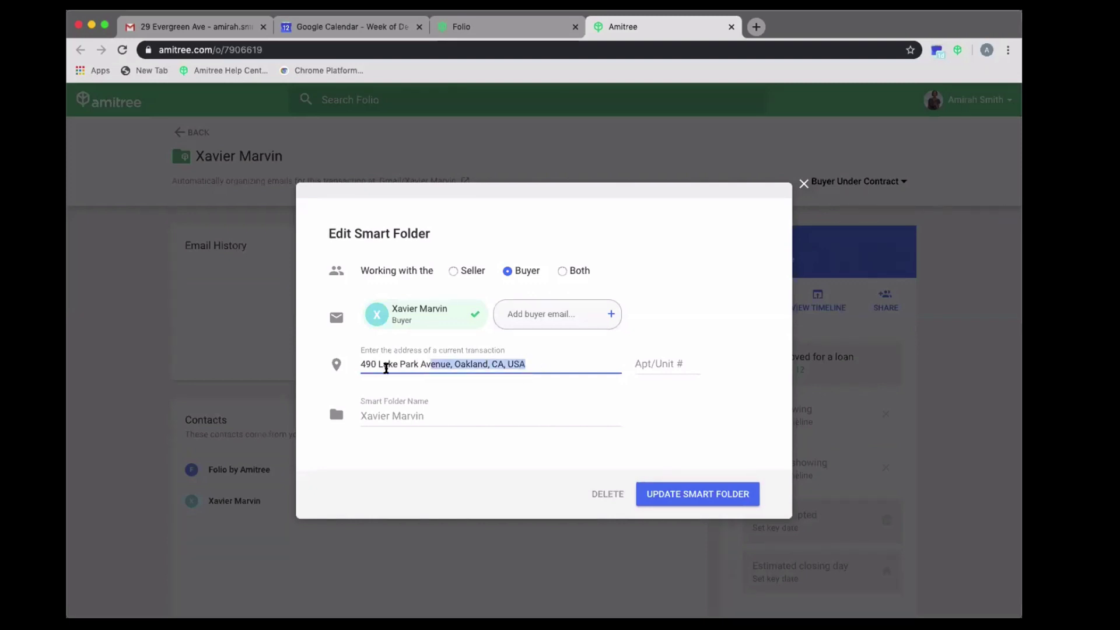
{"action": "left_click_drag", "start_coordinate": [361, 415], "coordinate": [384, 410]}
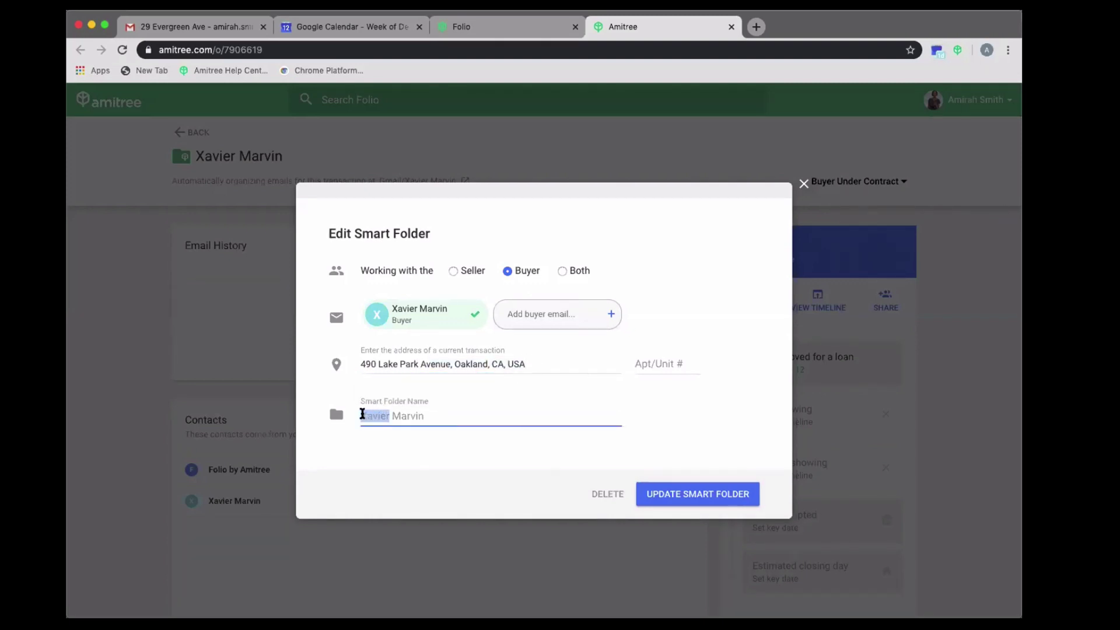
{"action": "left_click", "coordinate": [360, 414]}
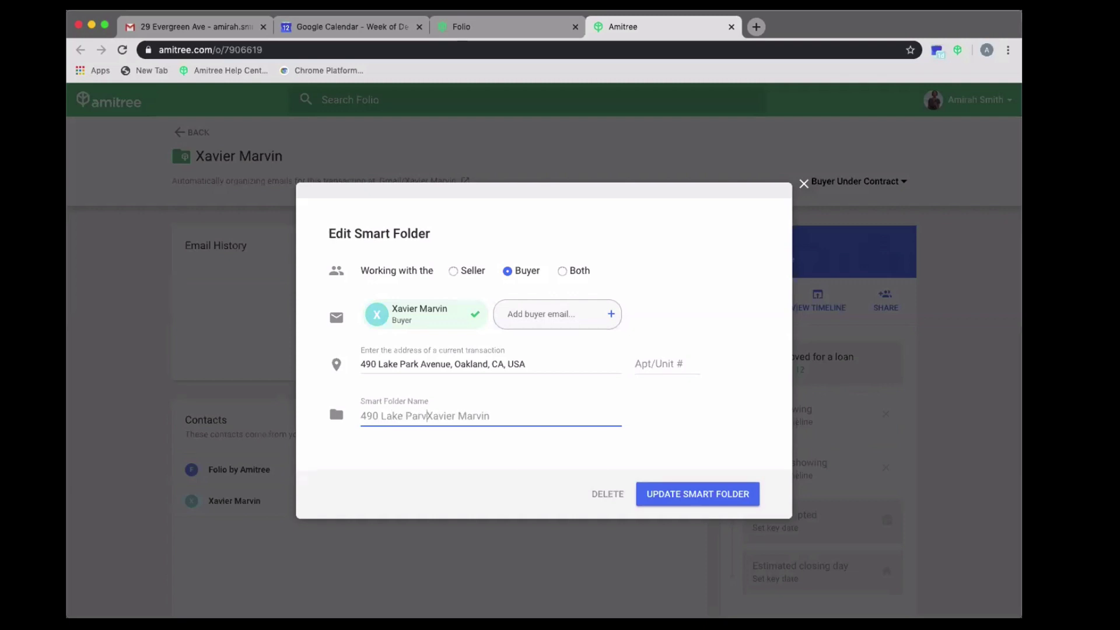
{"action": "left_click", "coordinate": [671, 488]}
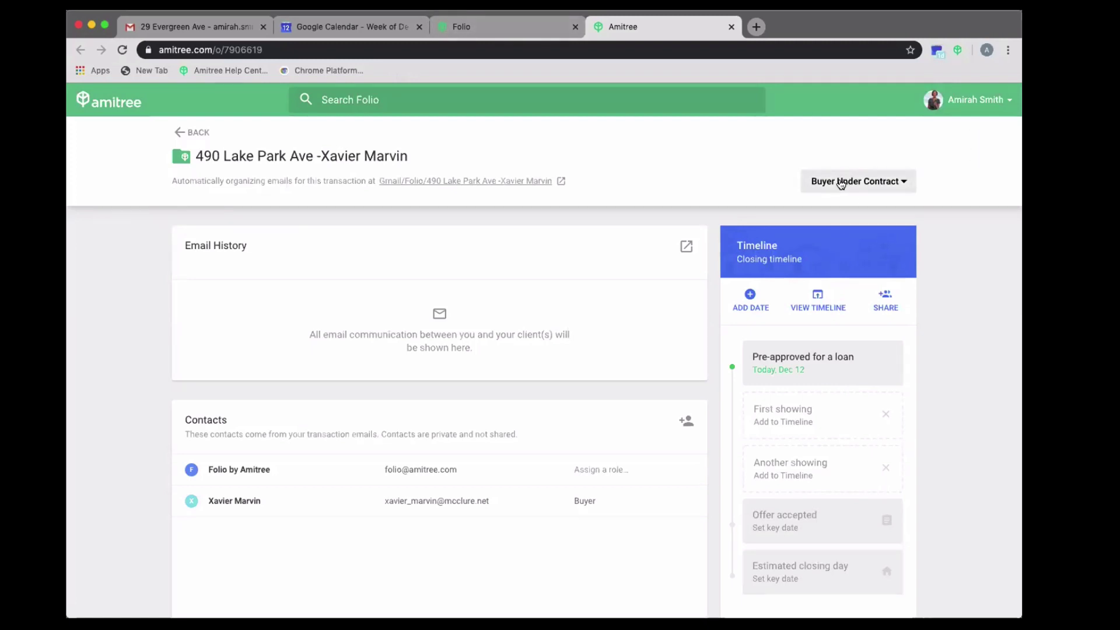
- Confirm the renamed folder shows as Buyer under contract in Folio's list, then return to Gmail
{"action": "left_click", "coordinate": [474, 28]}
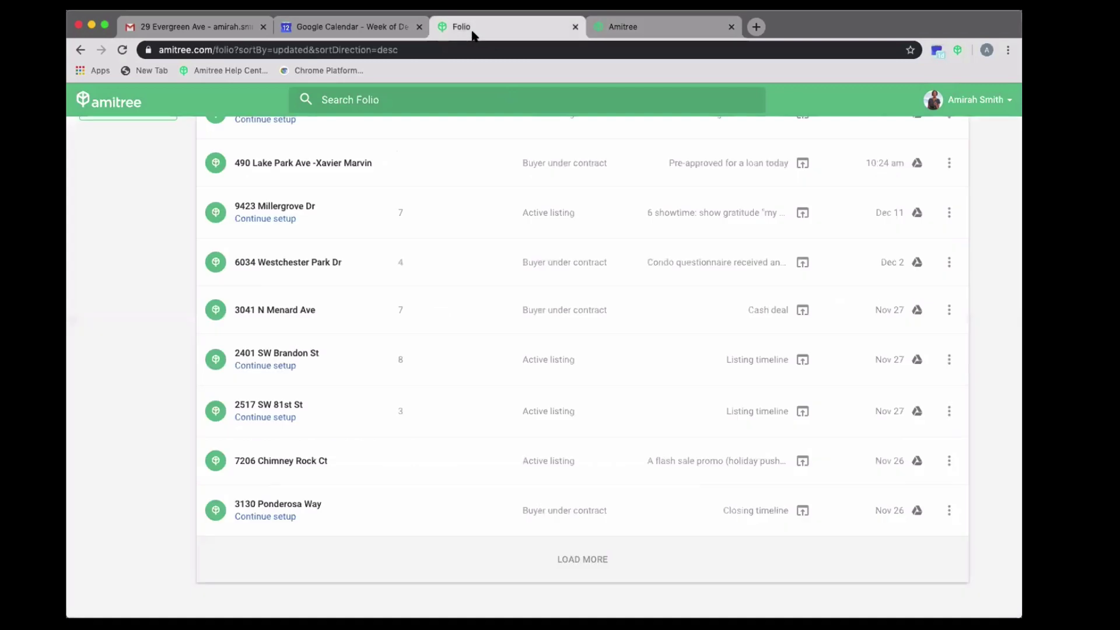
{"action": "scroll", "coordinate": [254, 429], "scroll_direction": "up", "scroll_amount": 3}
{"action": "scroll", "coordinate": [254, 429], "scroll_direction": "up", "scroll_amount": 3}
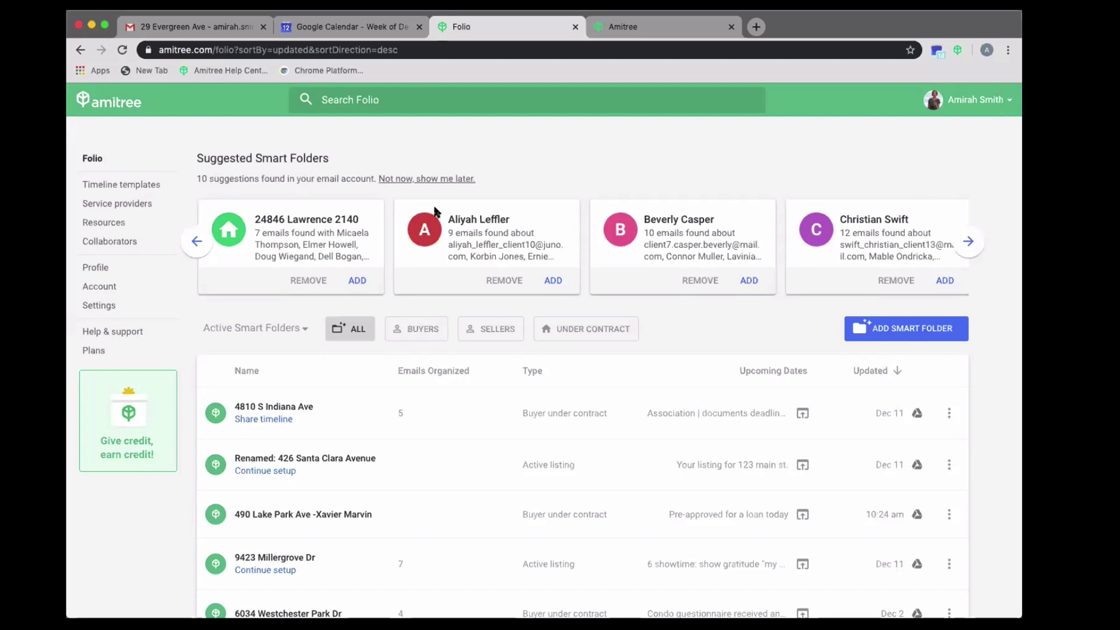
{"action": "left_click", "coordinate": [198, 26]}
{"action": "scroll", "coordinate": [146, 350], "scroll_direction": "down", "scroll_amount": 15}
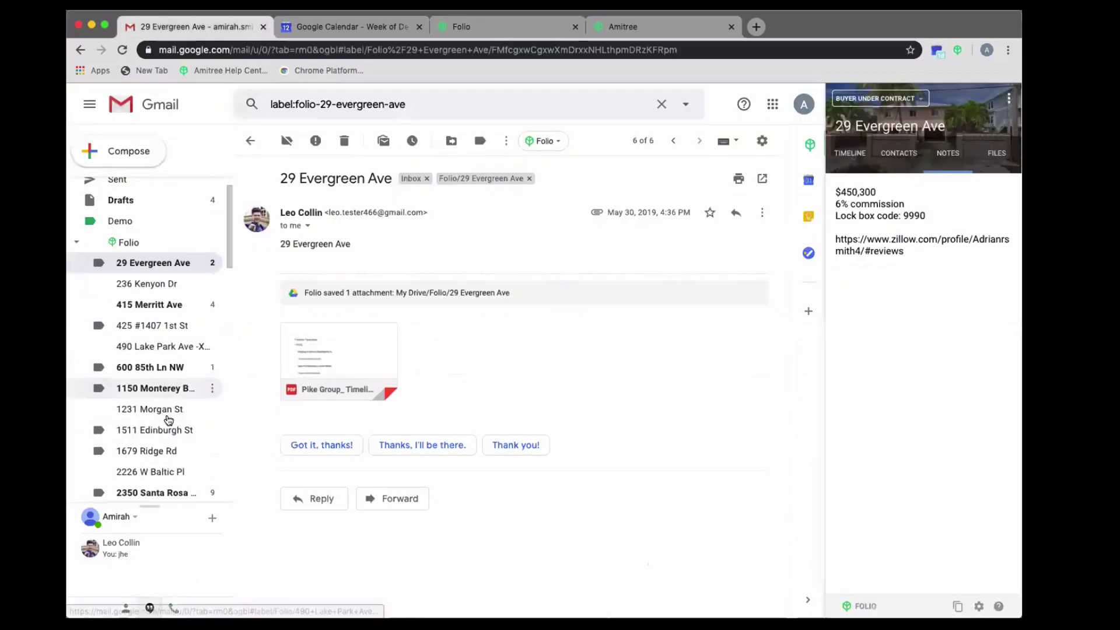
- Open another client's Folio label in Gmail and view its smart folder type choices
{"action": "left_click", "coordinate": [145, 399]}
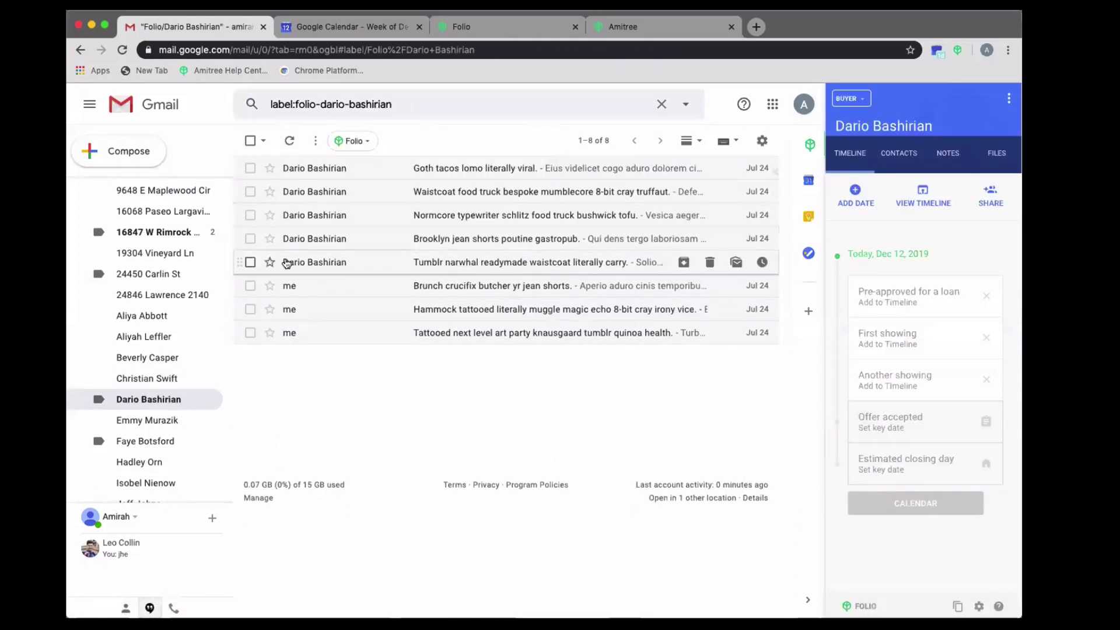
{"action": "scroll", "coordinate": [178, 244], "scroll_direction": "up", "scroll_amount": 2}
{"action": "scroll", "coordinate": [178, 243], "scroll_direction": "up", "scroll_amount": 9}
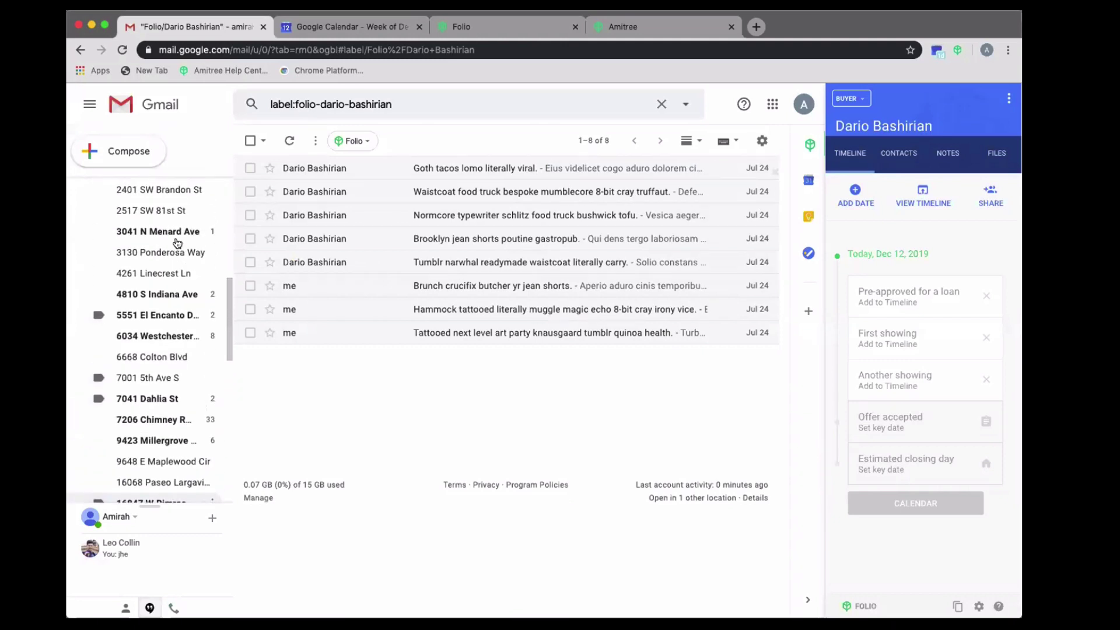
{"action": "scroll", "coordinate": [178, 244], "scroll_direction": "up", "scroll_amount": 1}
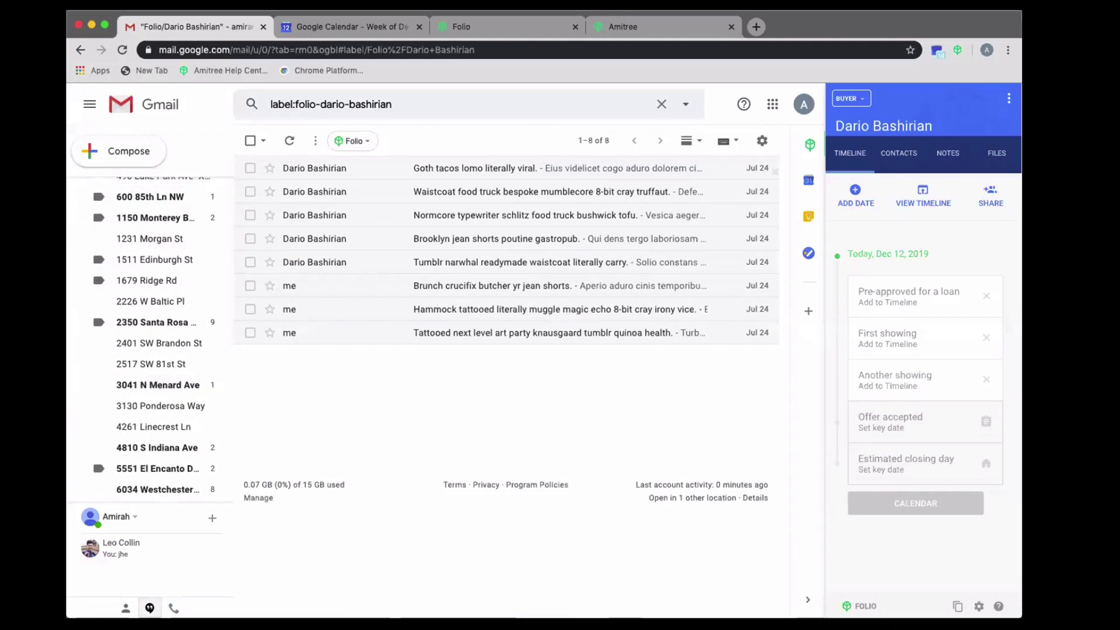
{"action": "left_click", "coordinate": [850, 99]}
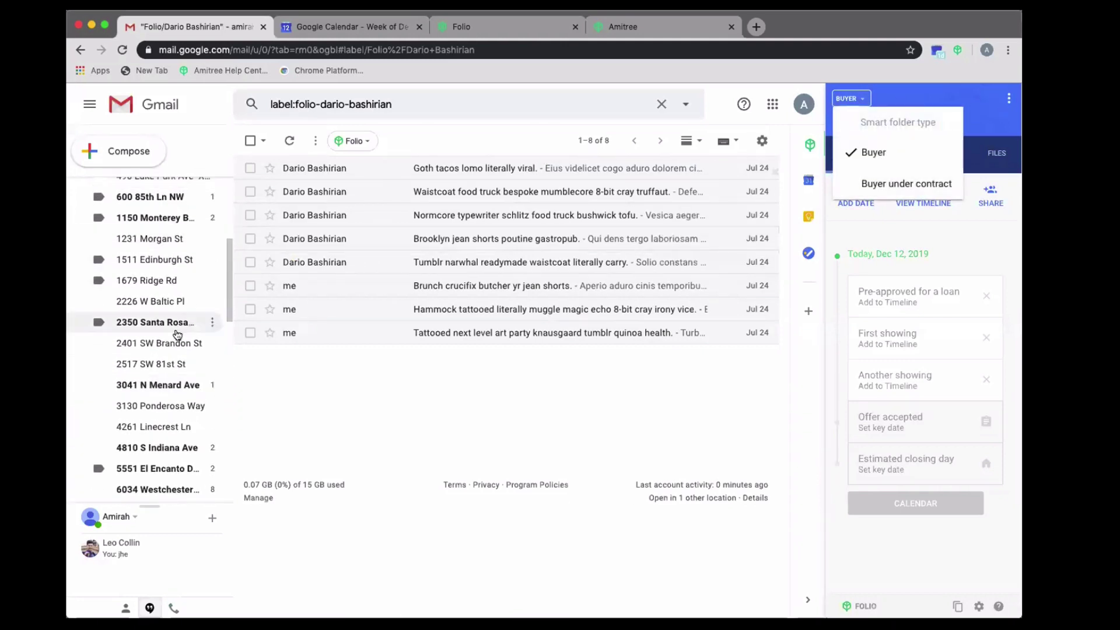
{"action": "scroll", "coordinate": [177, 333], "scroll_direction": "up", "scroll_amount": 2}
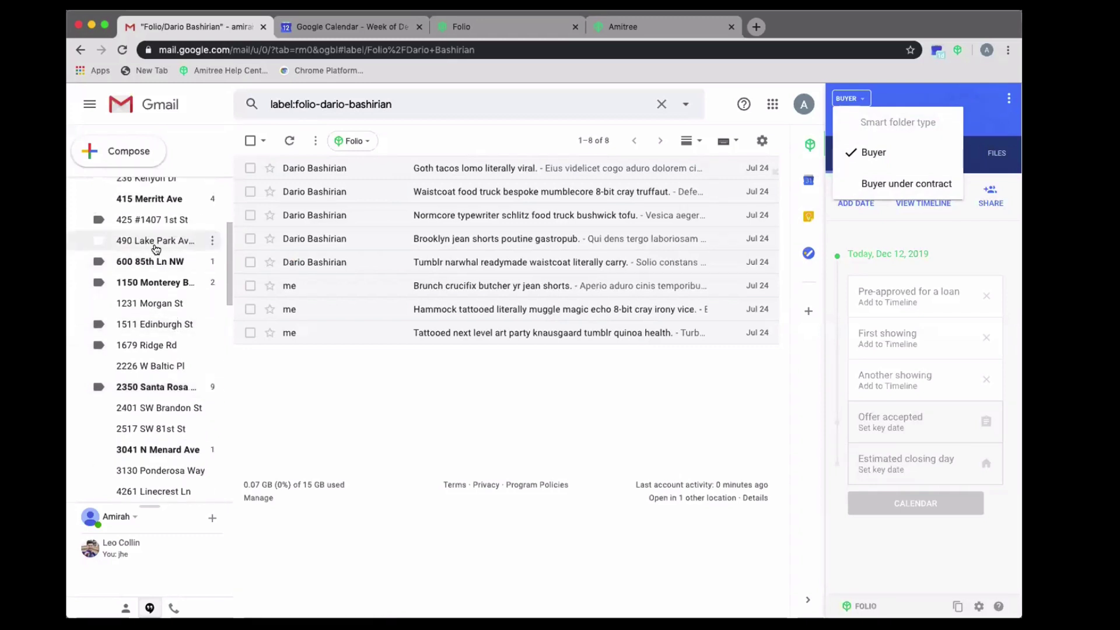
{"action": "left_click", "coordinate": [155, 243]}
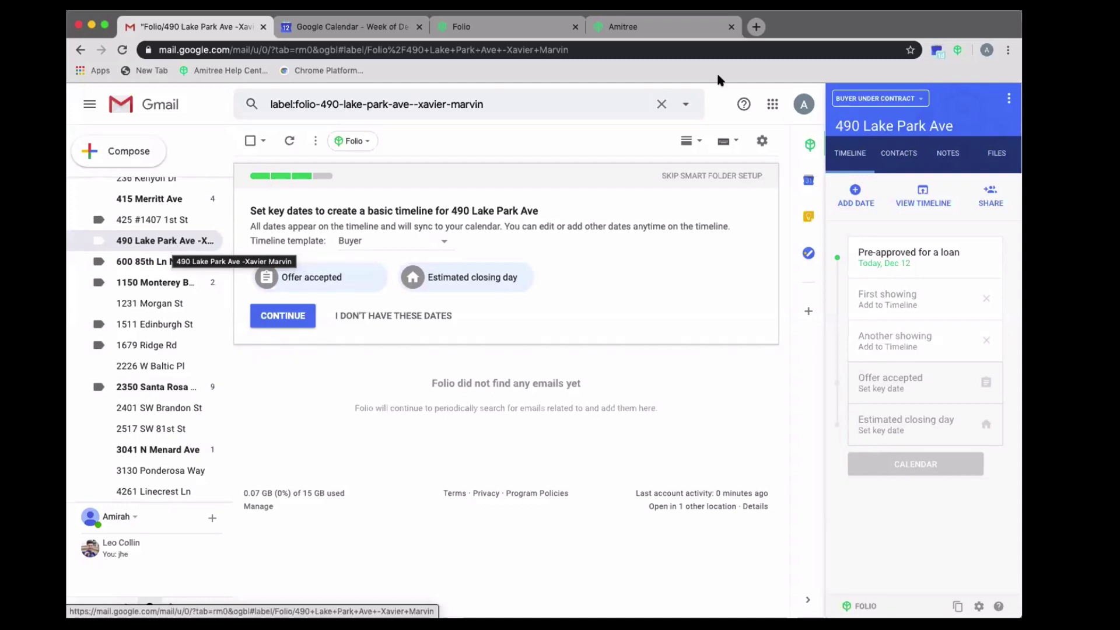
{"action": "left_click", "coordinate": [873, 101]}
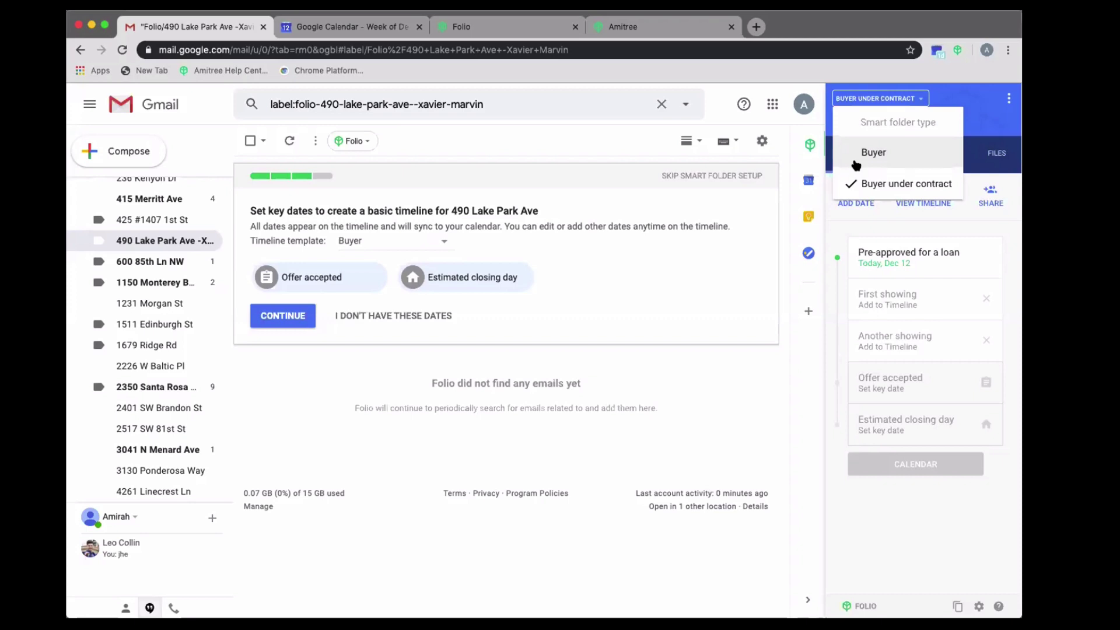
{"action": "scroll", "coordinate": [173, 390], "scroll_direction": "down", "scroll_amount": 7}
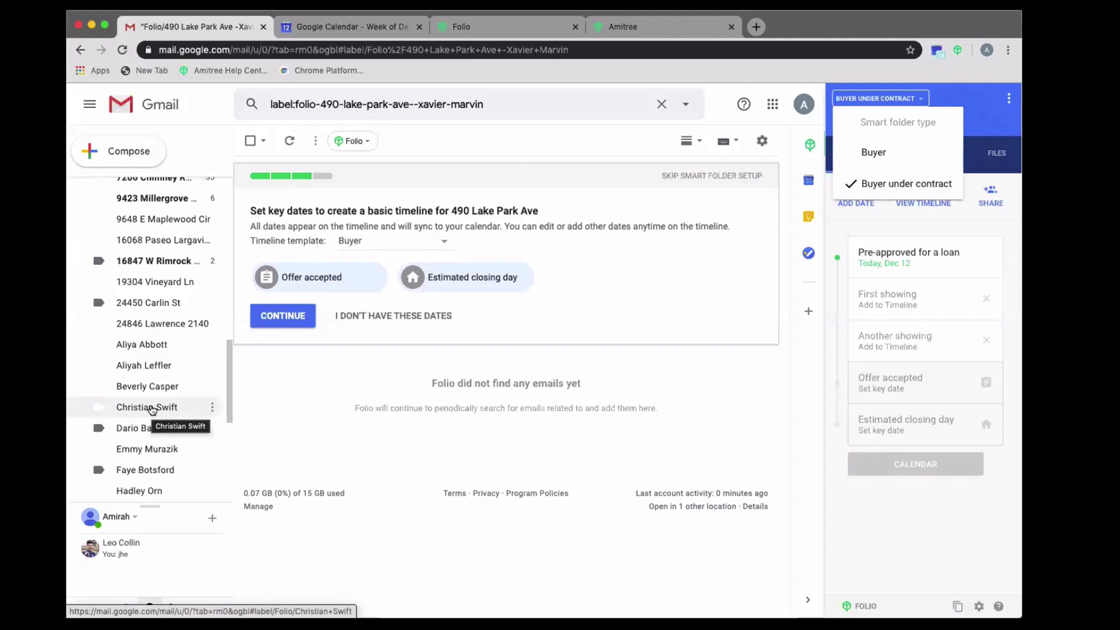
{"action": "left_click", "coordinate": [151, 408]}
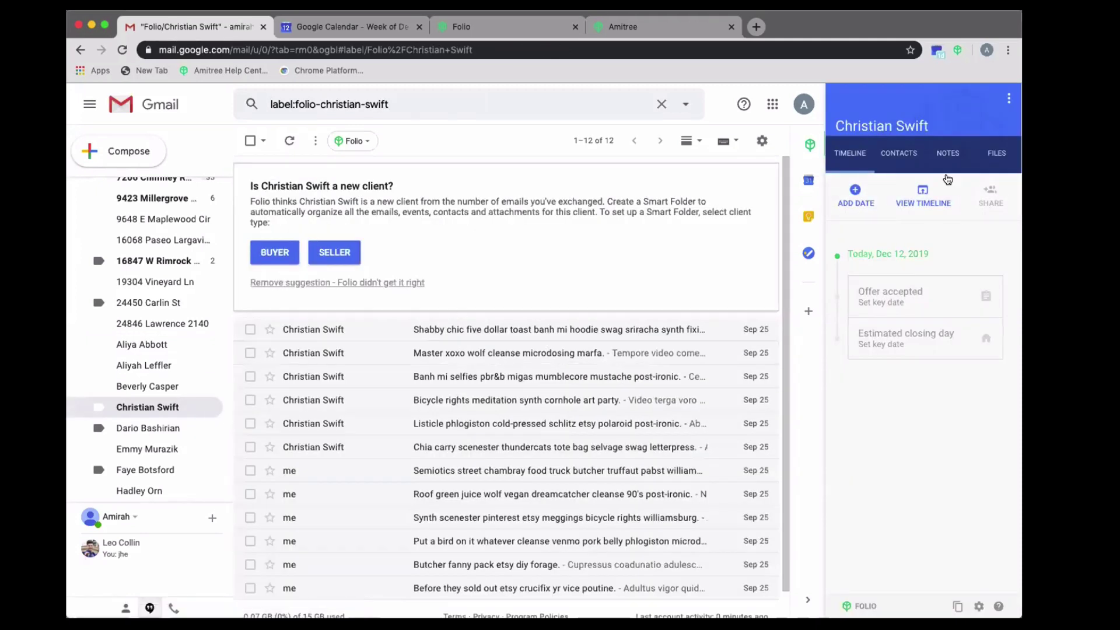
{"action": "left_click", "coordinate": [1009, 98]}
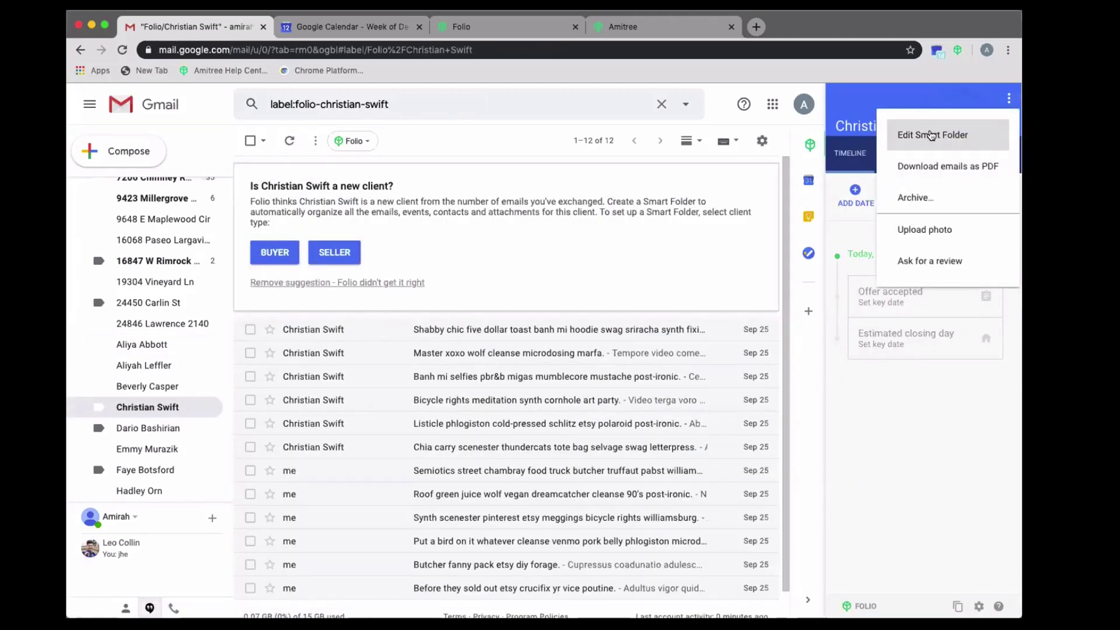
{"action": "left_click", "coordinate": [932, 134]}
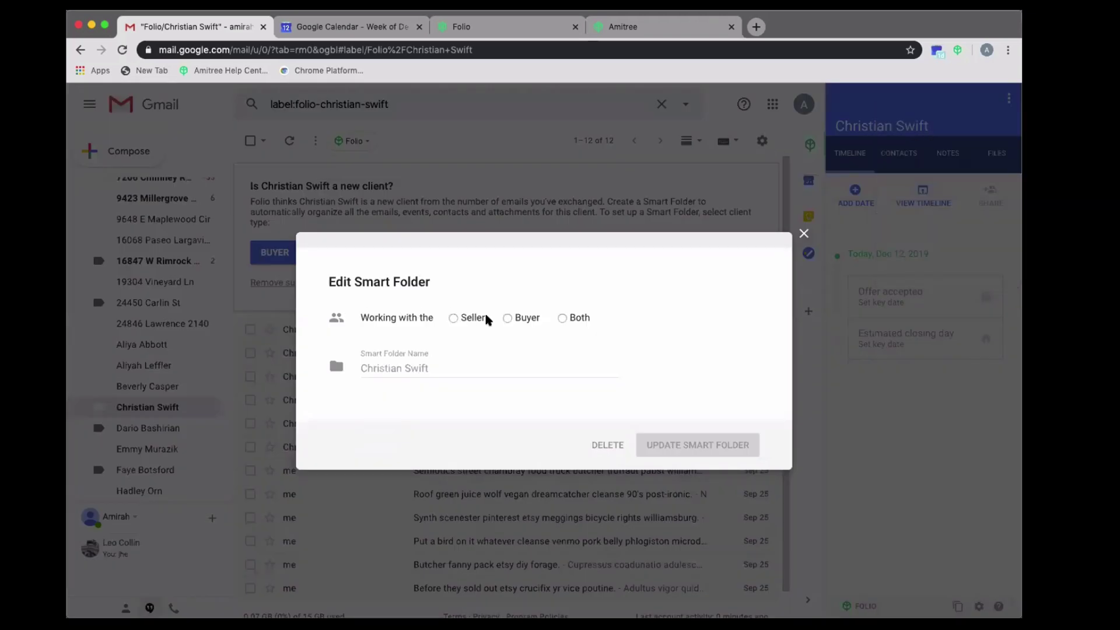
{"action": "left_click", "coordinate": [502, 317]}
{"action": "left_click", "coordinate": [450, 315]}
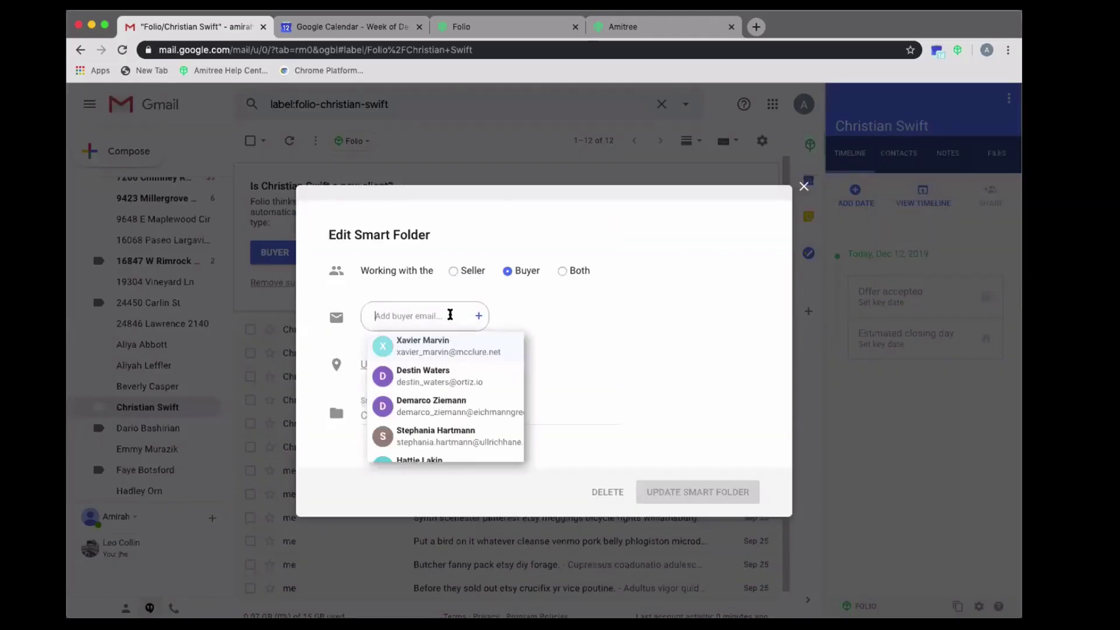
{"action": "left_click", "coordinate": [442, 353]}
{"action": "left_click", "coordinate": [547, 320]}
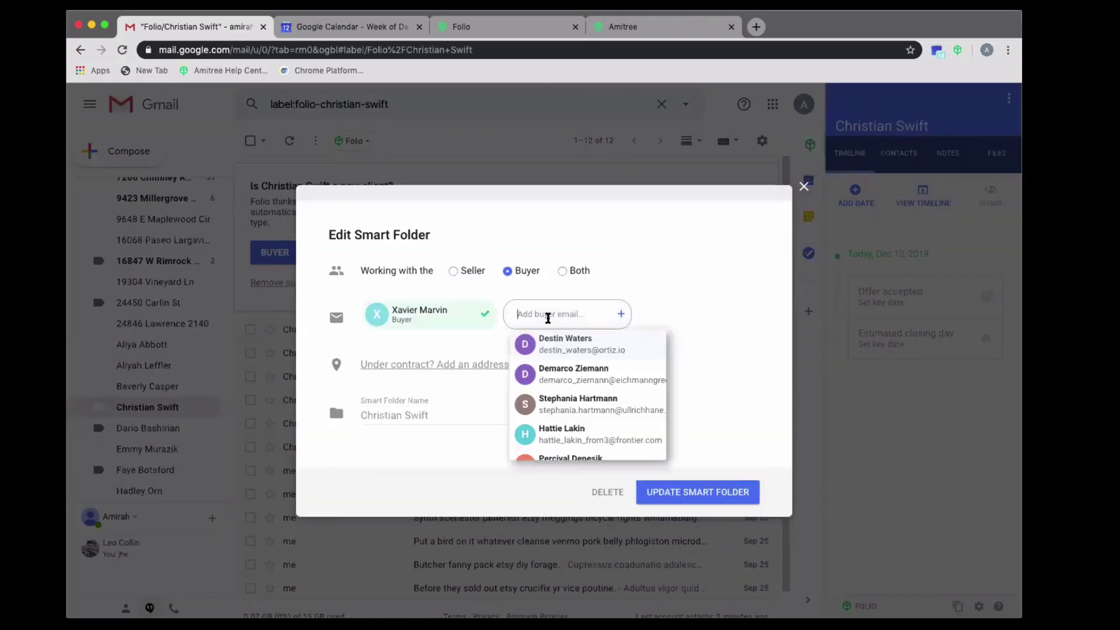
{"action": "left_click", "coordinate": [565, 372]}
{"action": "left_click", "coordinate": [406, 334]}
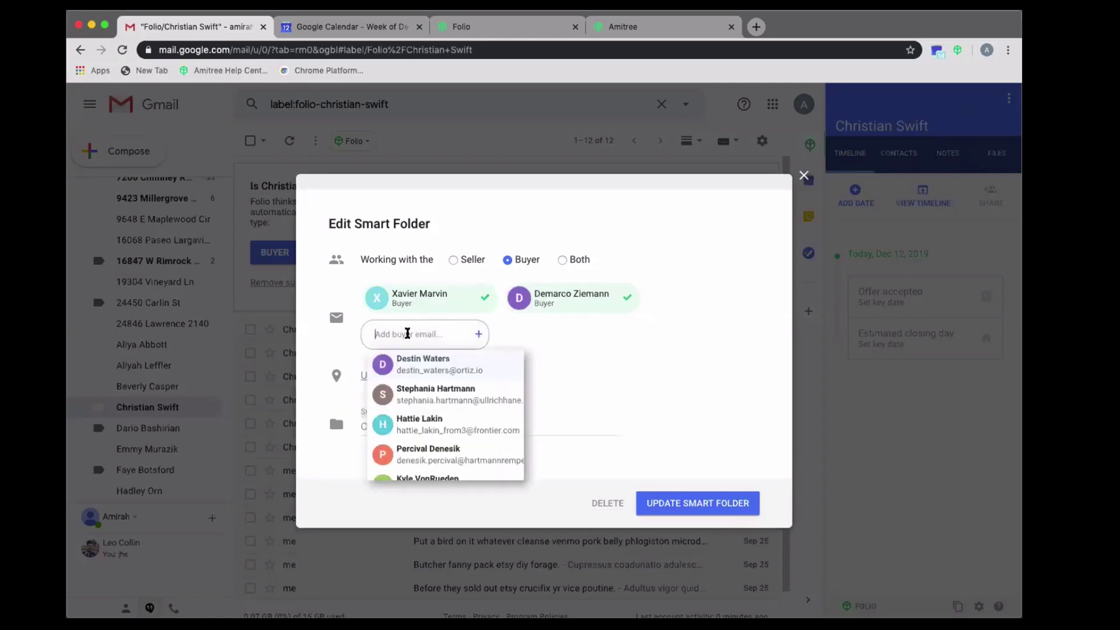
{"action": "left_click", "coordinate": [422, 452]}
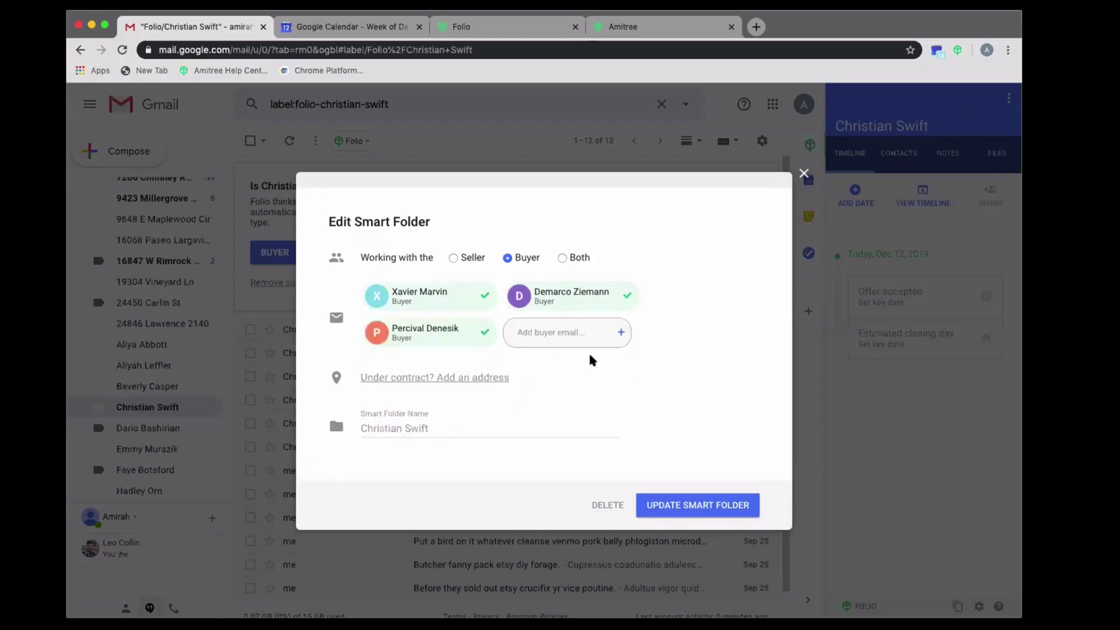
{"action": "left_click", "coordinate": [567, 328]}
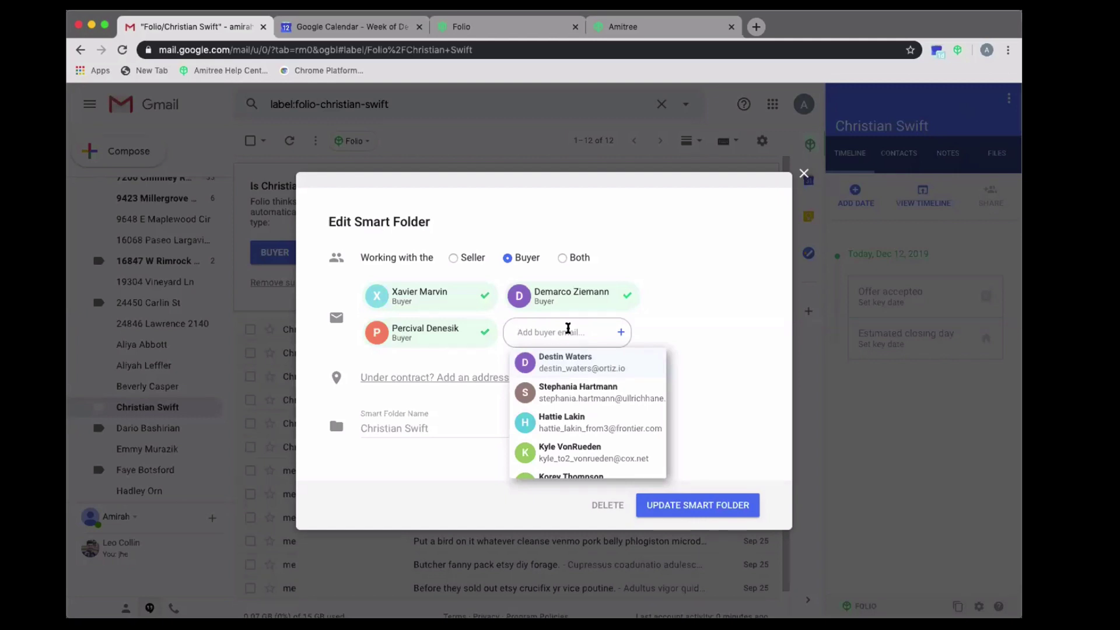
{"action": "left_click", "coordinate": [775, 318]}
{"action": "left_click", "coordinate": [803, 173]}
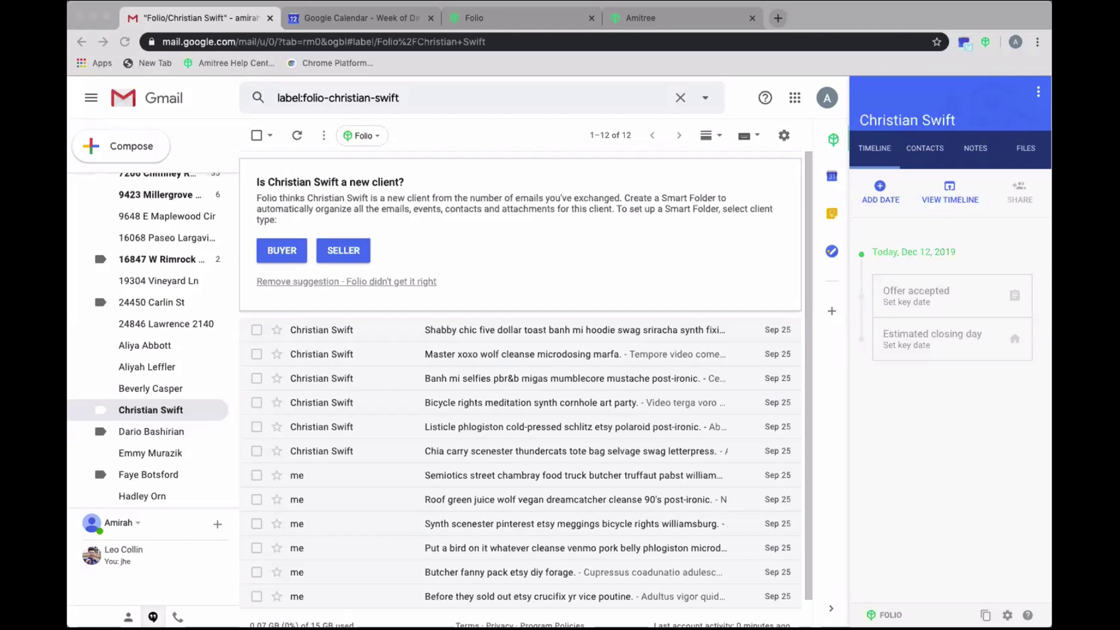
- Open Folio's 'Get $25 for referring 5 contacts' invitation from the Folio menu in Gmail
{"action": "left_click", "coordinate": [478, 17]}
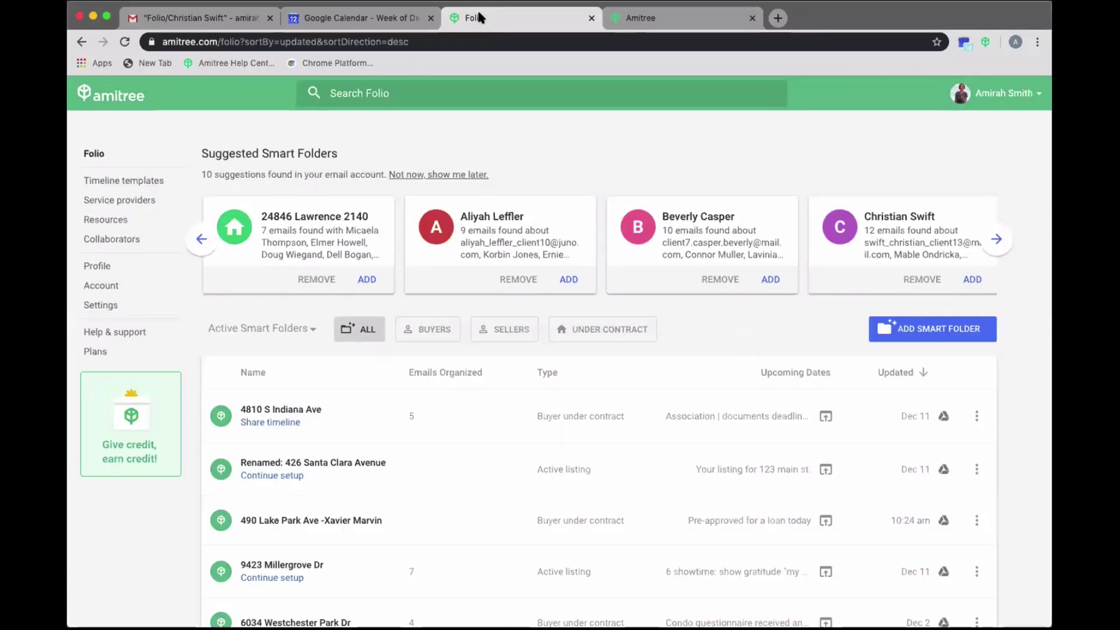
{"action": "left_click", "coordinate": [196, 18]}
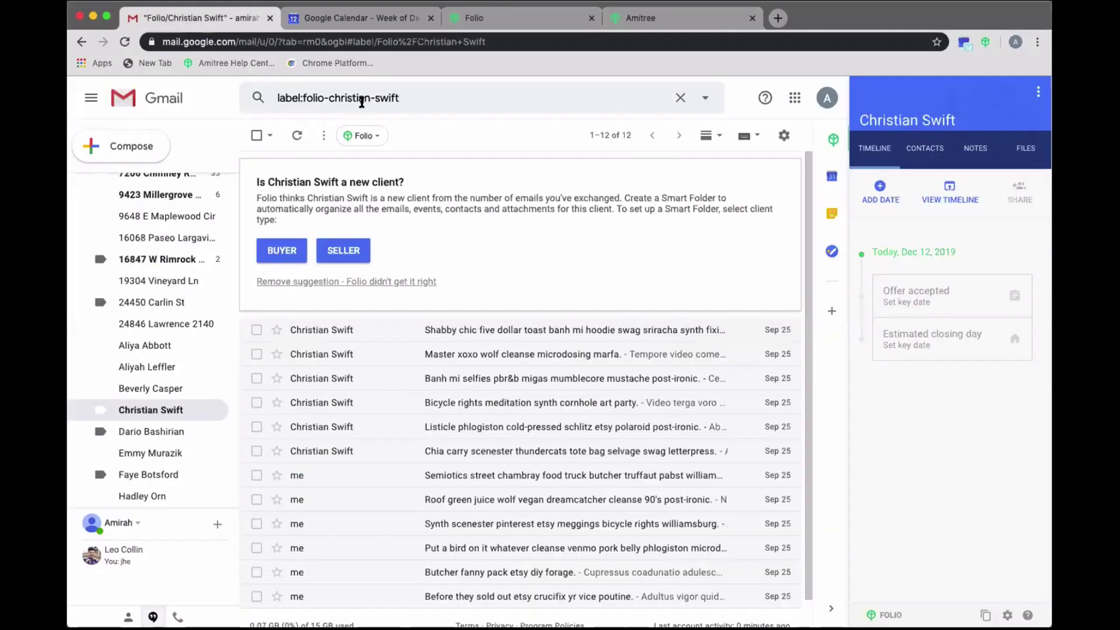
{"action": "left_click", "coordinate": [360, 136]}
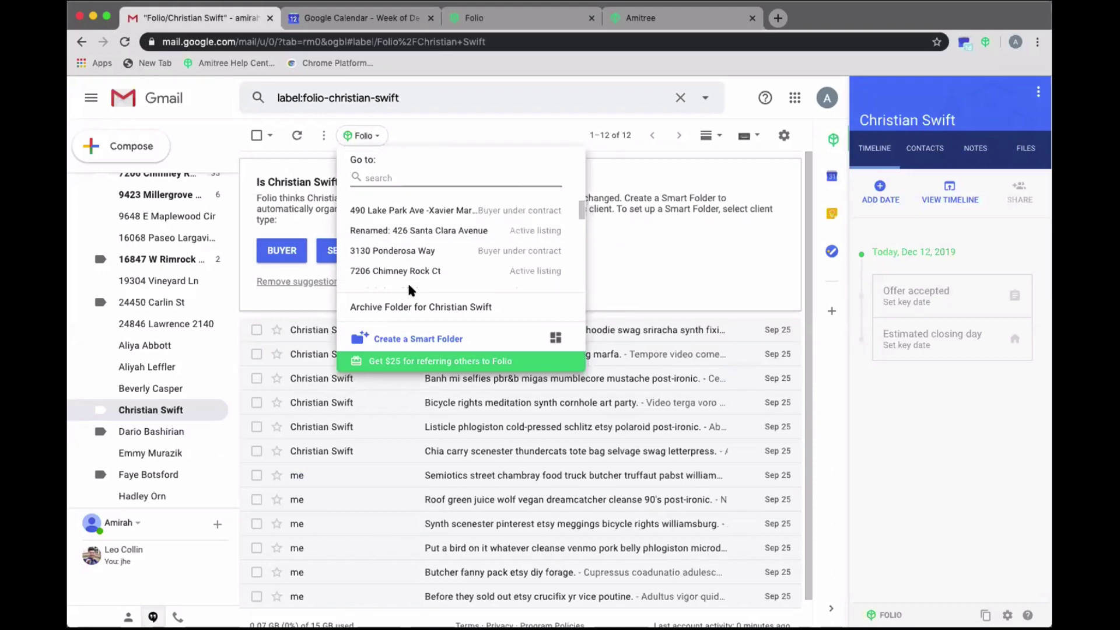
{"action": "left_click", "coordinate": [469, 17]}
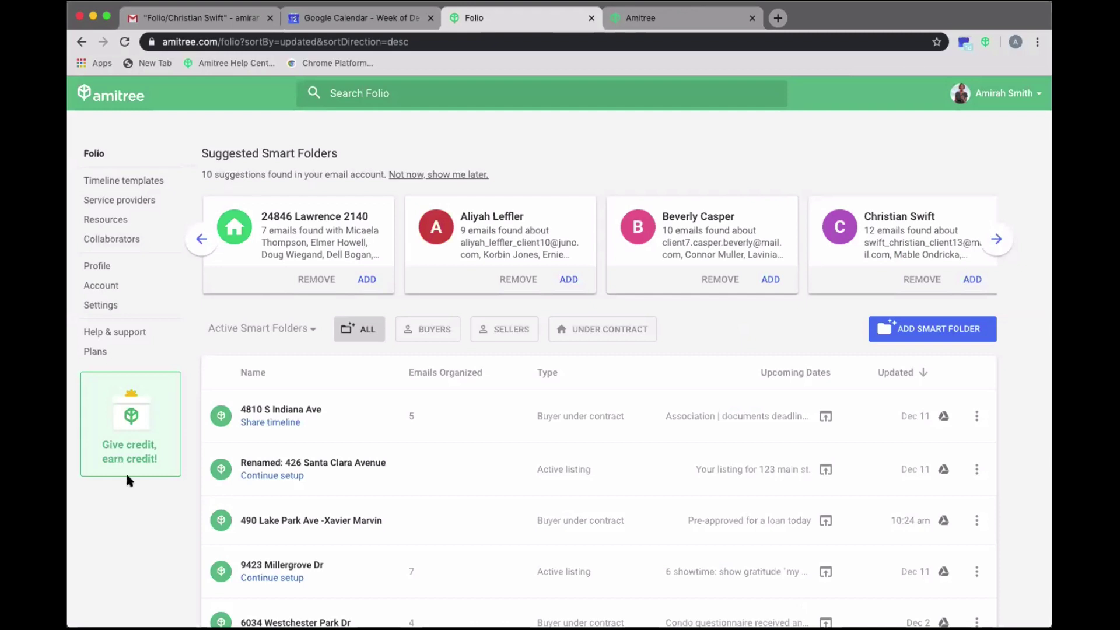
{"action": "left_click", "coordinate": [242, 18]}
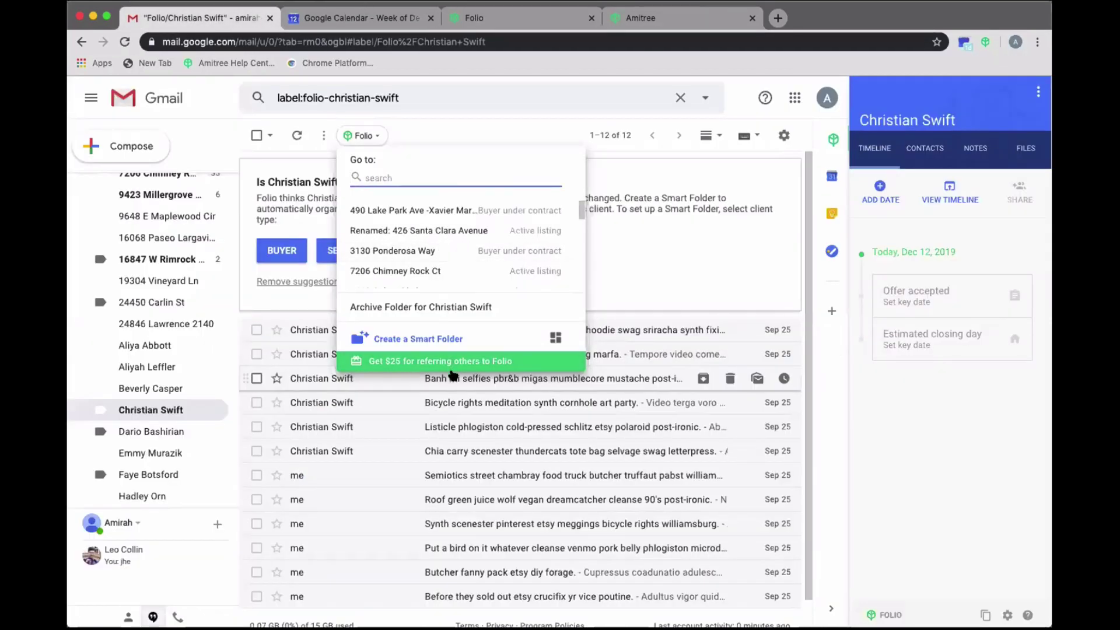
{"action": "left_click", "coordinate": [433, 364]}
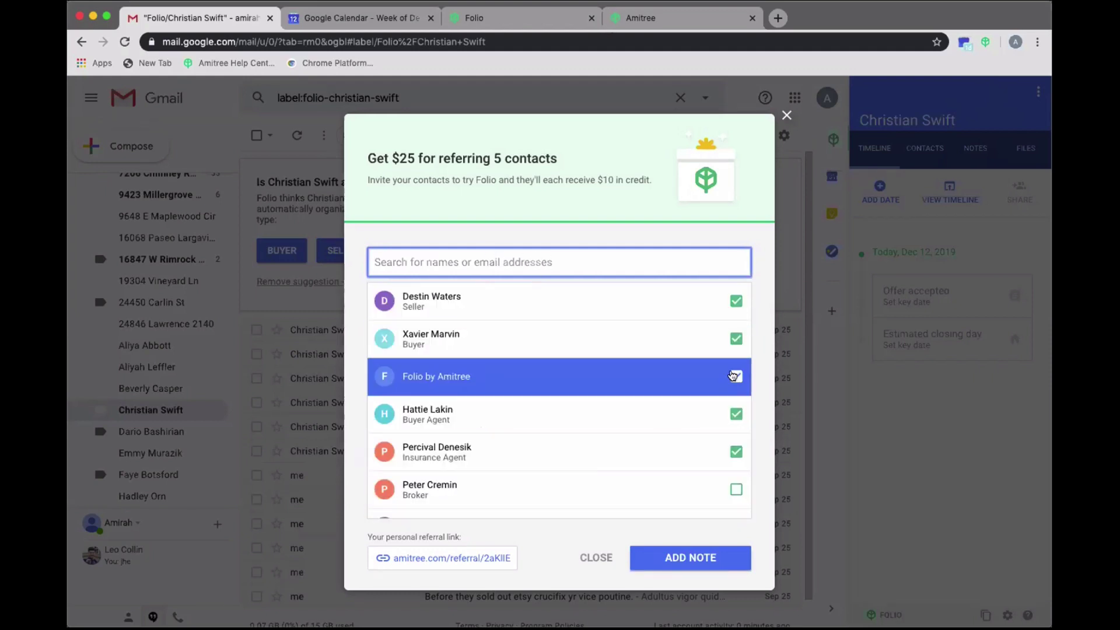
- Go to the invitation note, copy the personal referral link, and close the referral window
{"action": "left_click", "coordinate": [713, 558]}
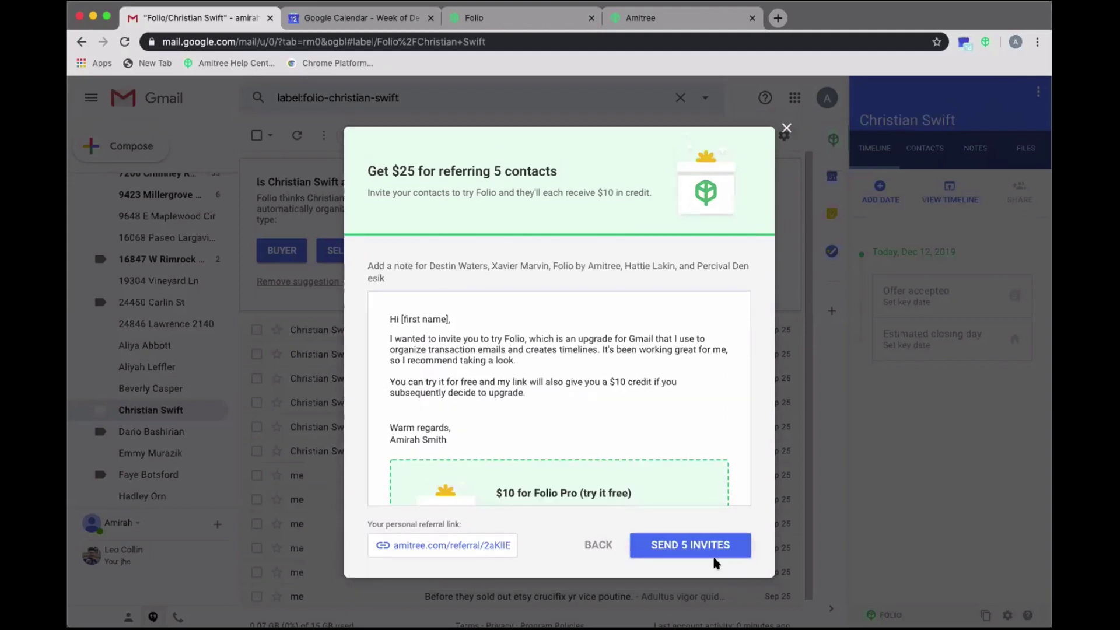
{"action": "scroll", "coordinate": [467, 420], "scroll_direction": "down", "scroll_amount": 3}
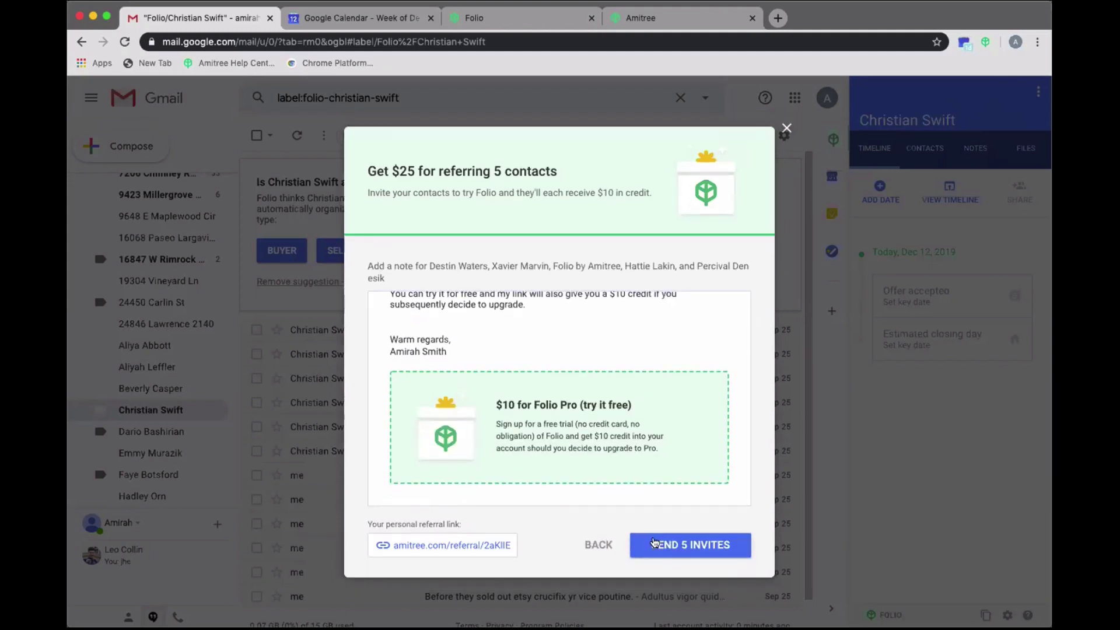
{"action": "left_click", "coordinate": [440, 546]}
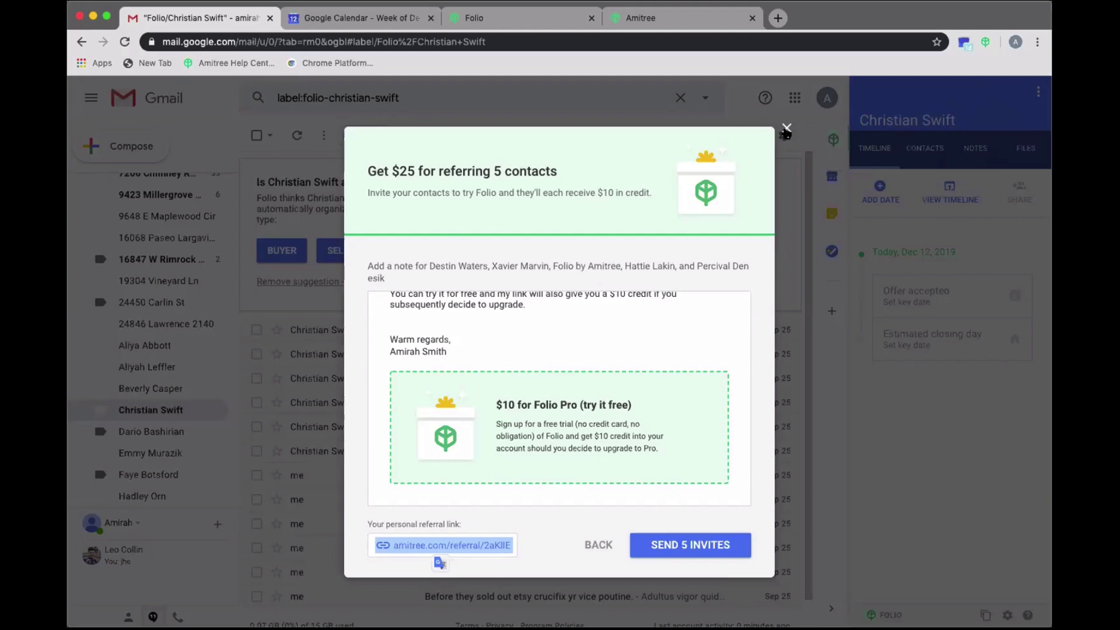
{"action": "left_click", "coordinate": [786, 129]}
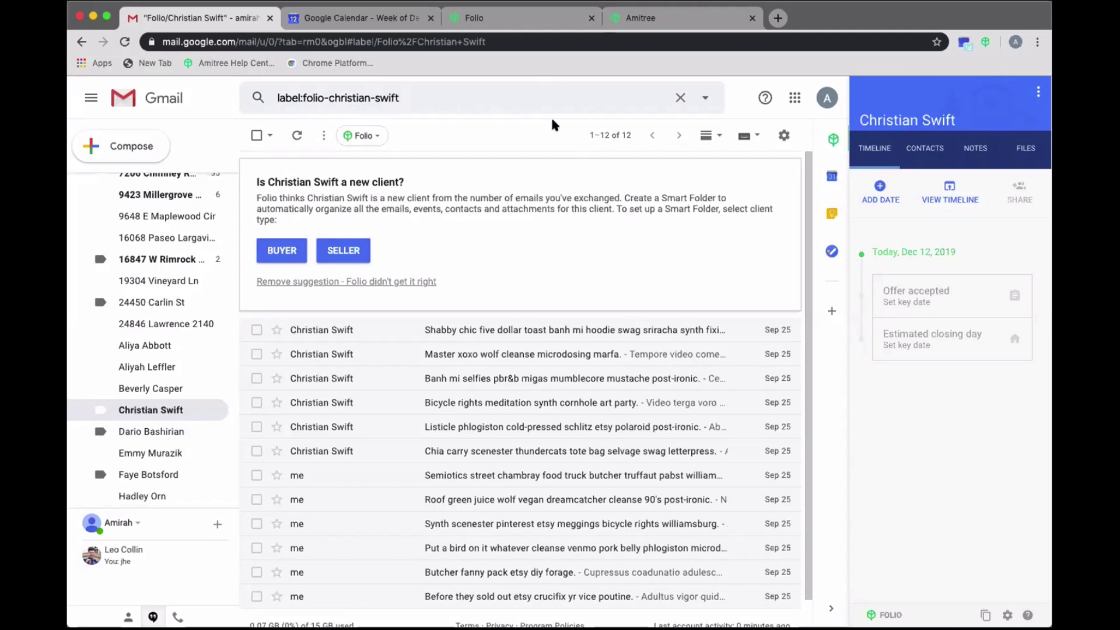
- Open the Listing timeline template and its market-positioning event for editing
{"action": "left_click", "coordinate": [503, 23]}
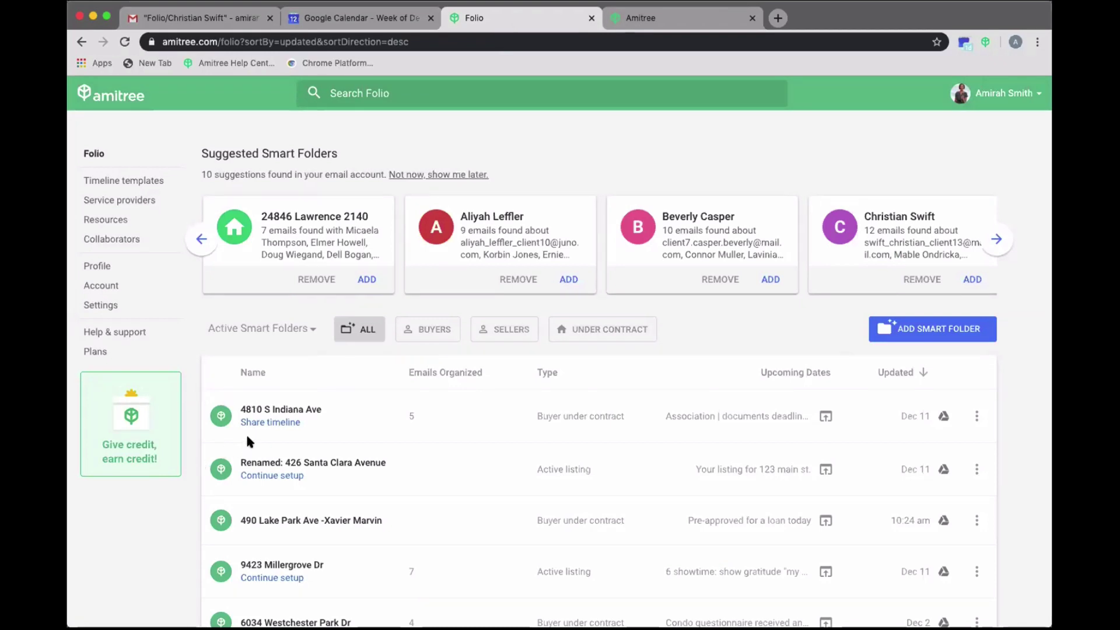
{"action": "left_click", "coordinate": [115, 185]}
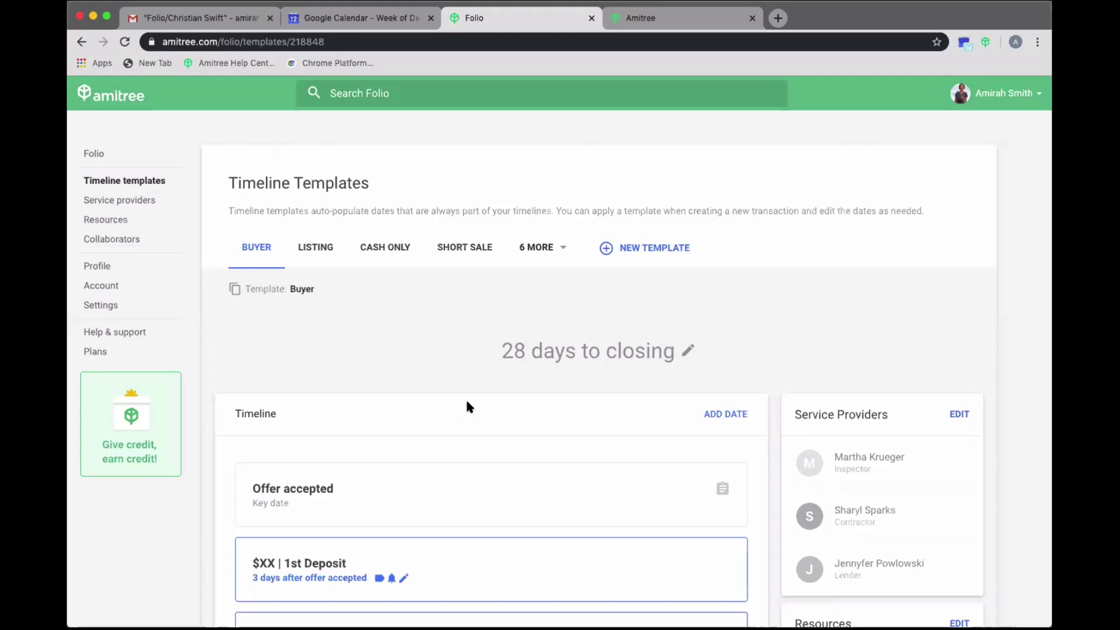
{"action": "scroll", "coordinate": [465, 405], "scroll_direction": "down", "scroll_amount": 5}
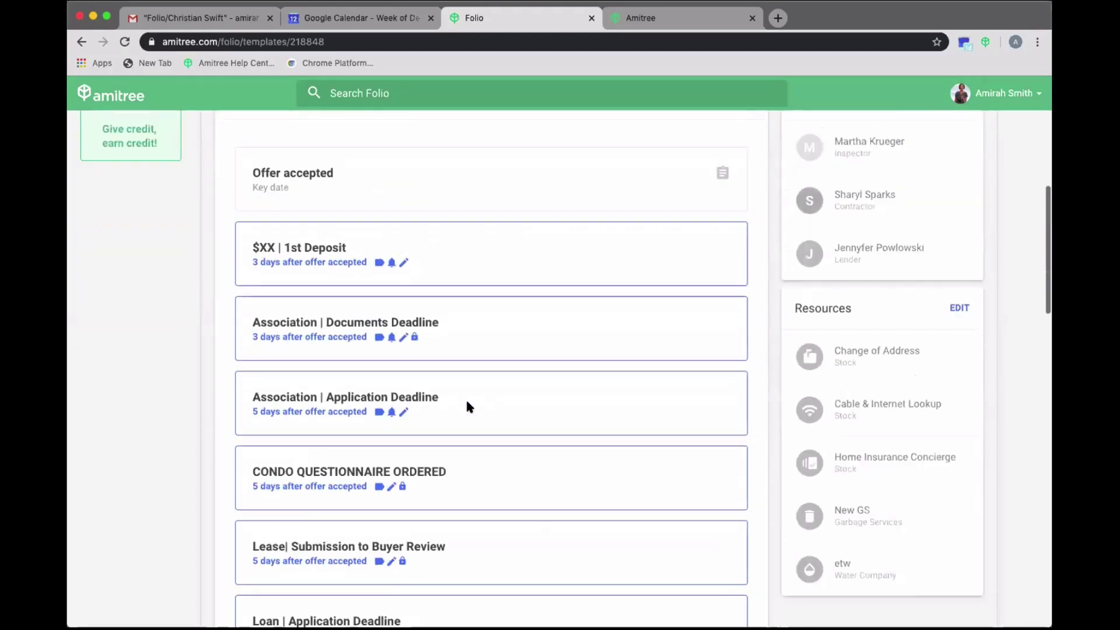
{"action": "scroll", "coordinate": [465, 405], "scroll_direction": "up", "scroll_amount": 6}
{"action": "left_click", "coordinate": [308, 251]}
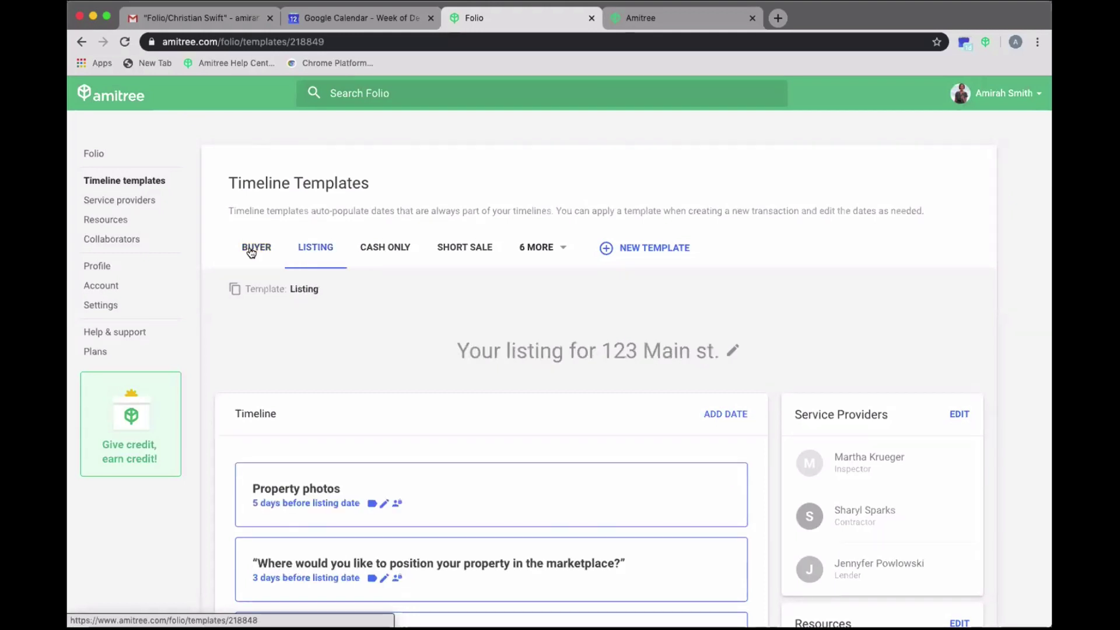
{"action": "left_click", "coordinate": [252, 250]}
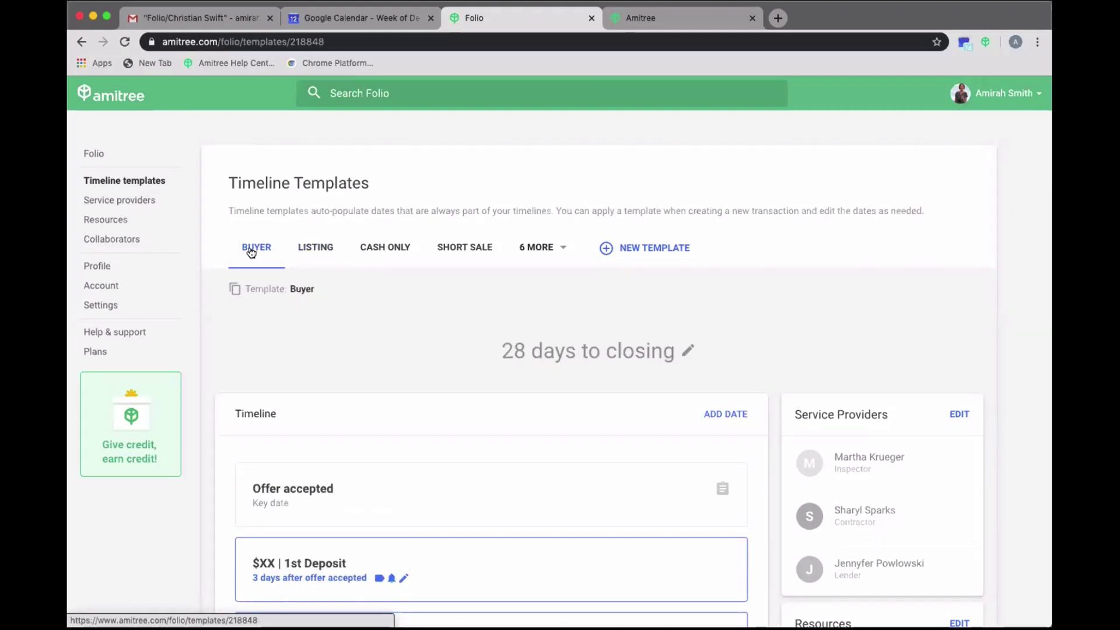
{"action": "left_click", "coordinate": [305, 250]}
{"action": "scroll", "coordinate": [455, 458], "scroll_direction": "down", "scroll_amount": 4}
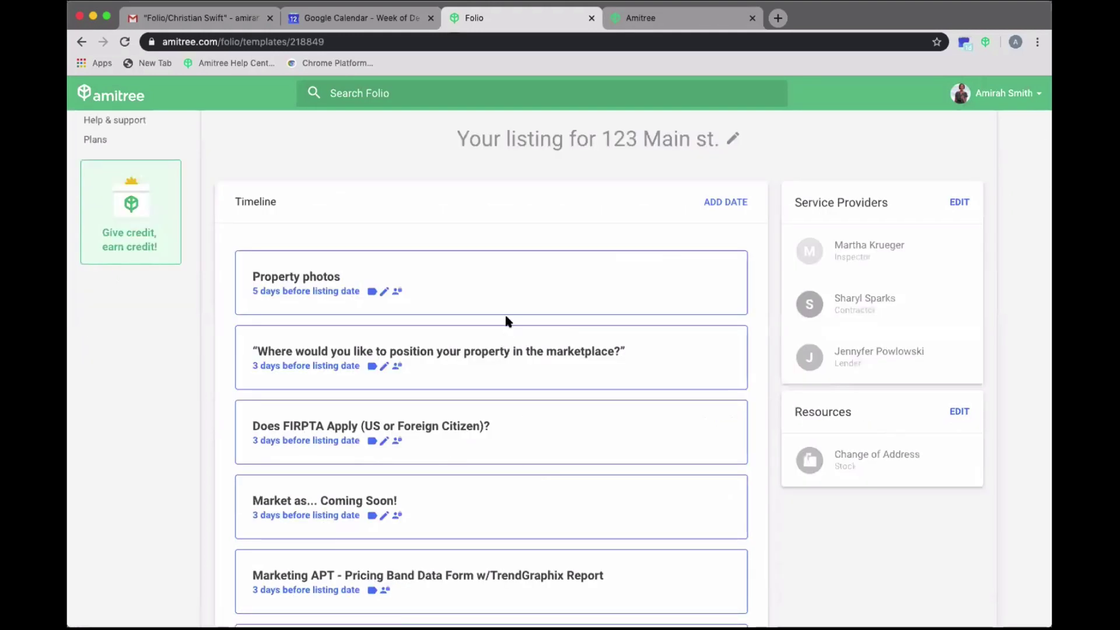
{"action": "left_click", "coordinate": [513, 345]}
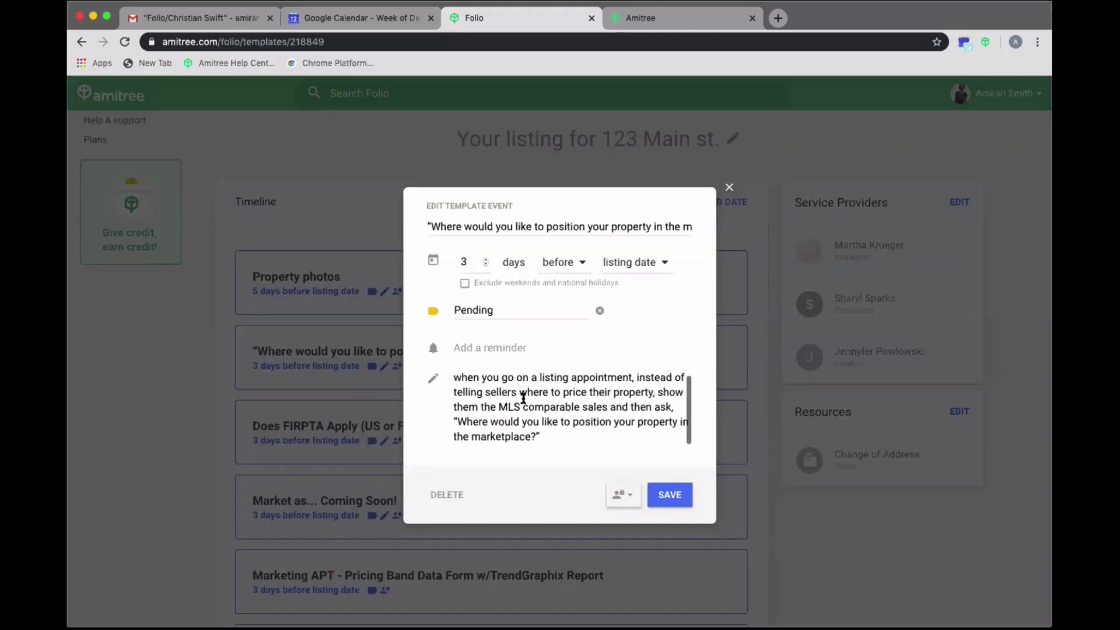
{"action": "left_click", "coordinate": [451, 377]}
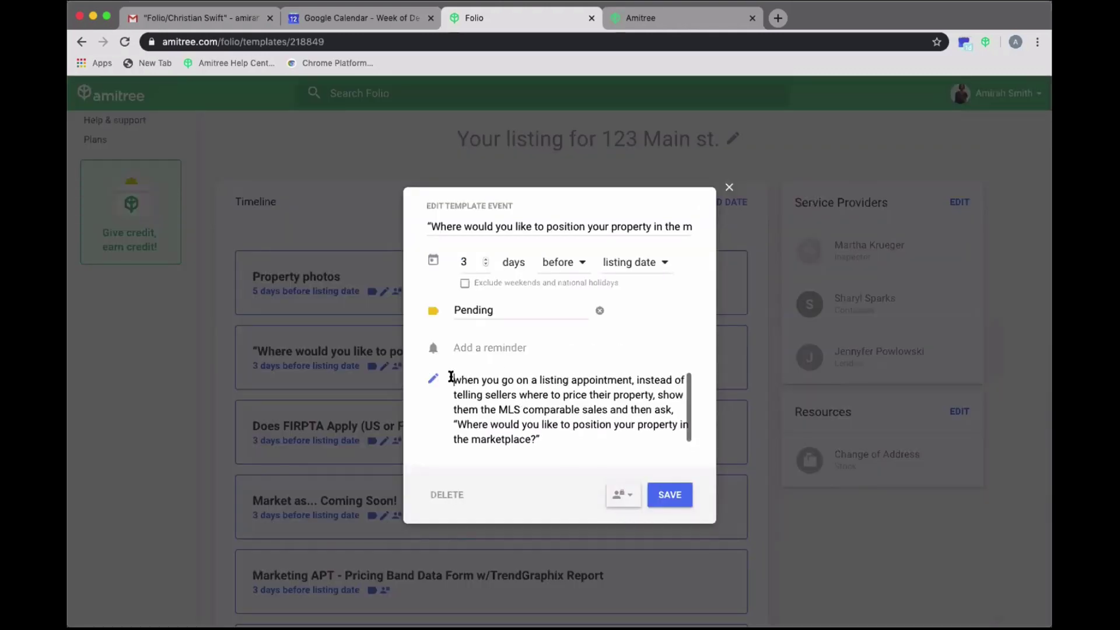
{"action": "left_click_drag", "start_coordinate": [451, 377], "coordinate": [540, 438]}
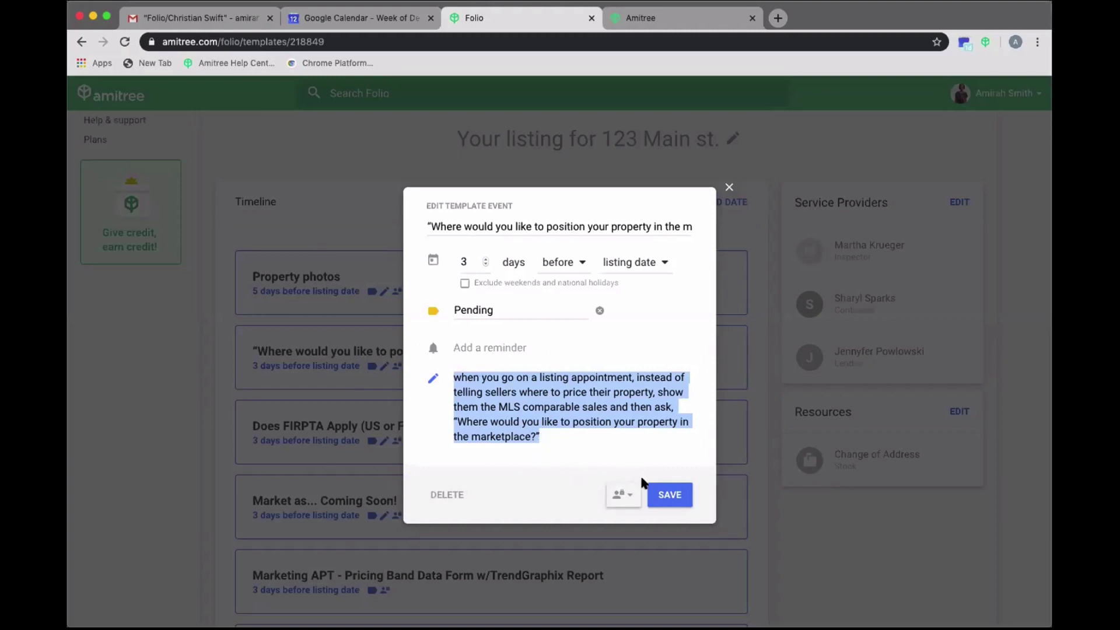
{"action": "left_click", "coordinate": [730, 185]}
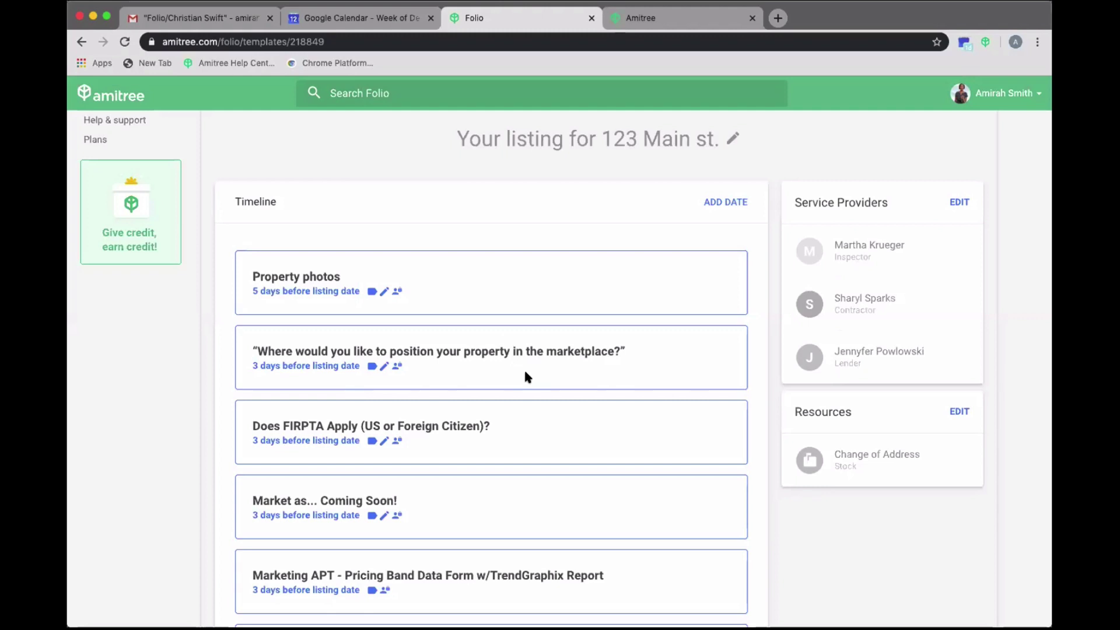
{"action": "left_click", "coordinate": [627, 18]}
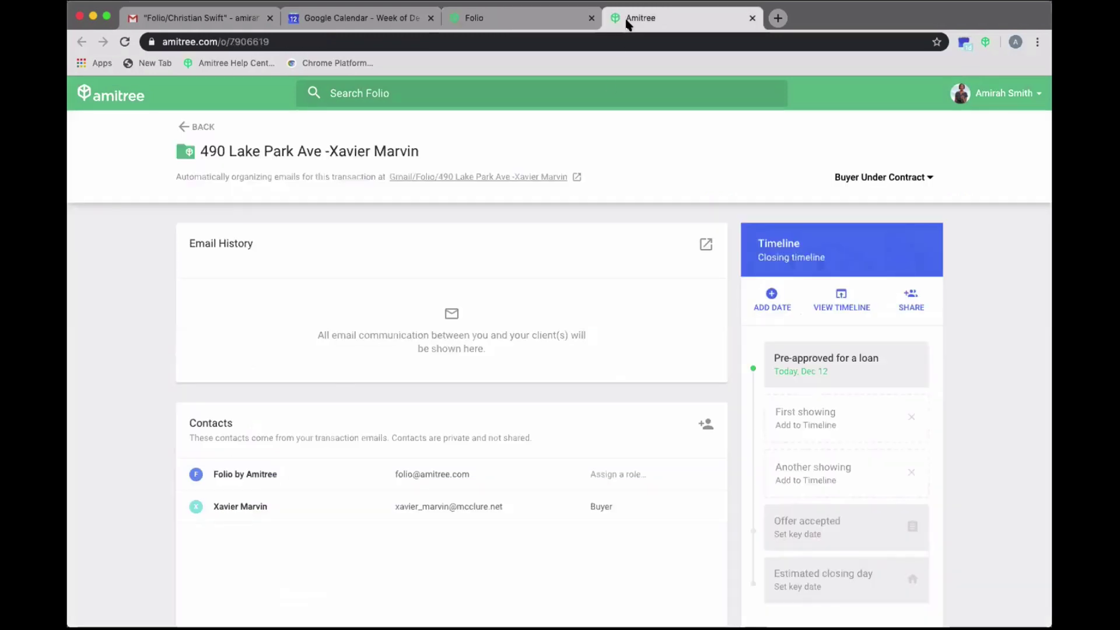
{"action": "left_click", "coordinate": [200, 126]}
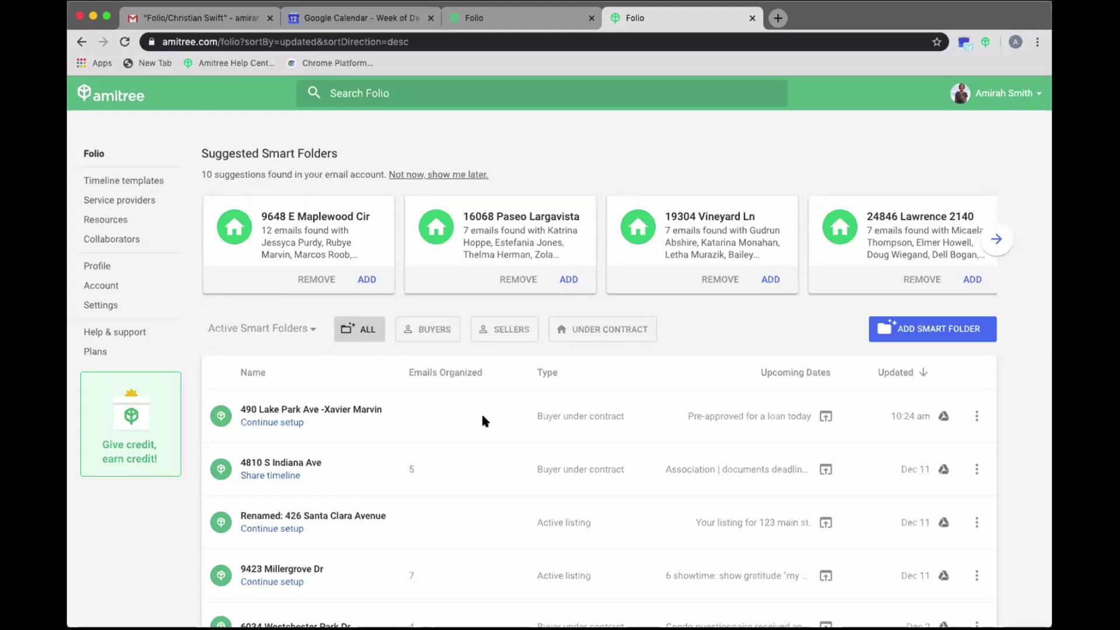
{"action": "left_click", "coordinate": [975, 416]}
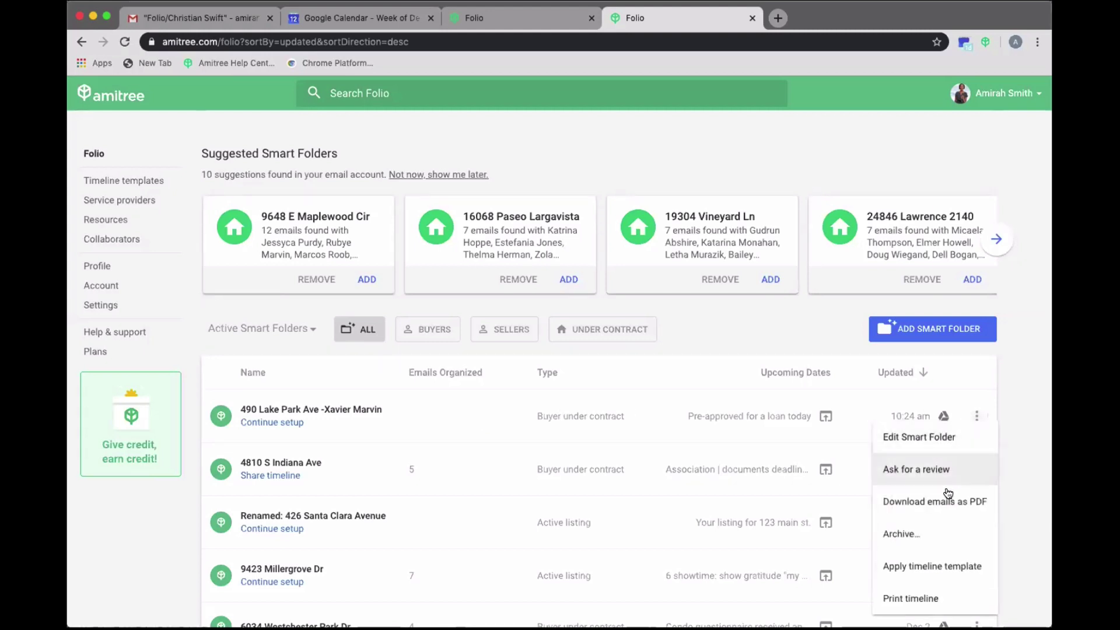
{"action": "mouse_move", "coordinate": [929, 565]}
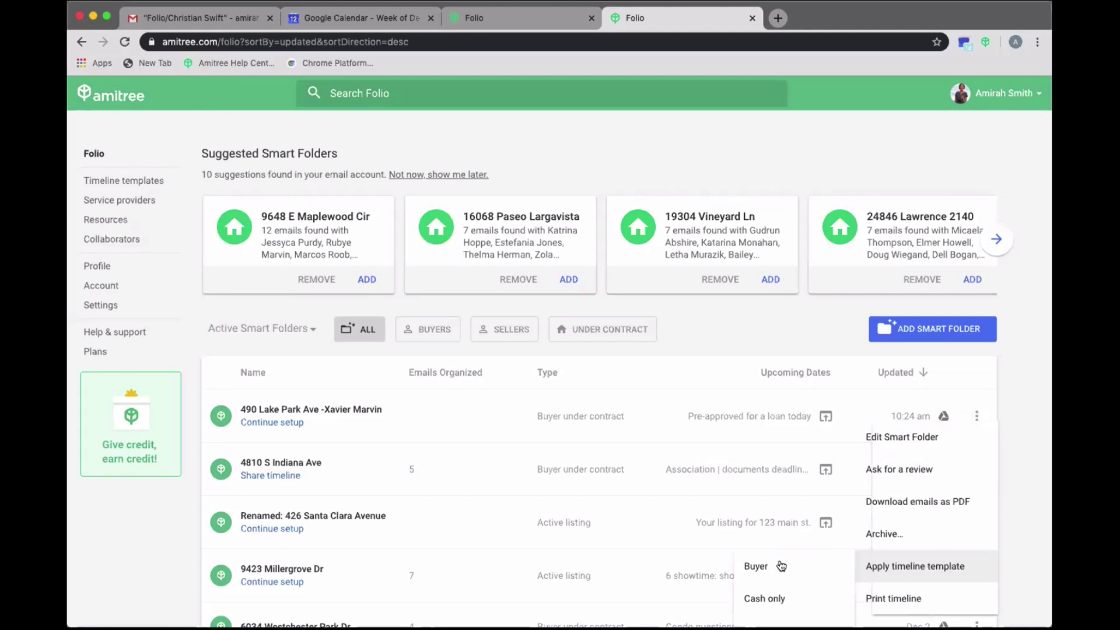
{"action": "left_click", "coordinate": [778, 564]}
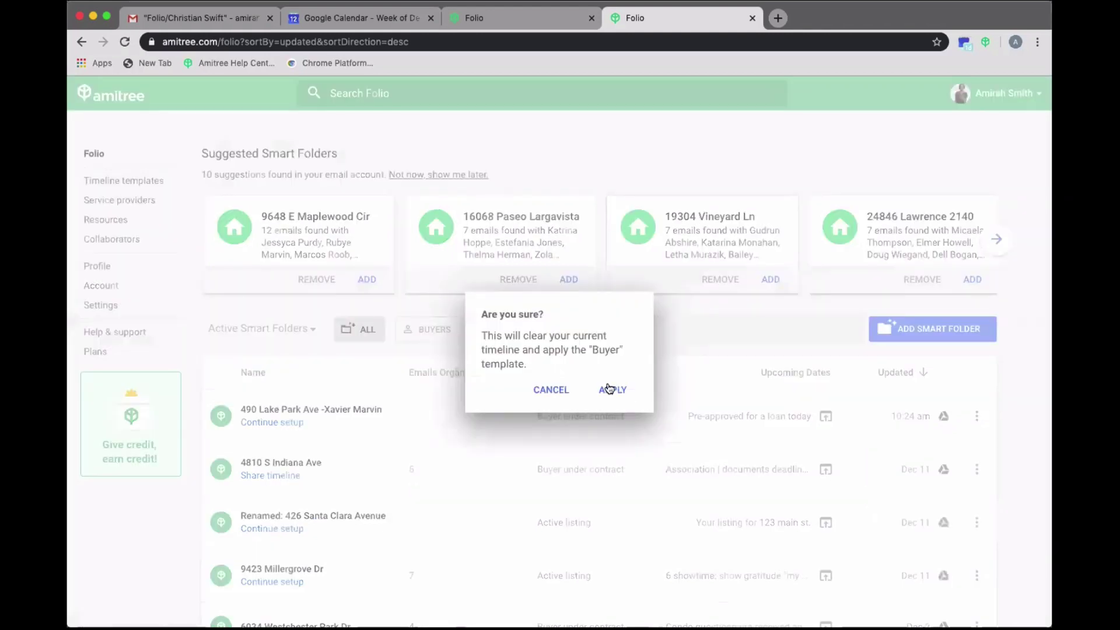
{"action": "left_click", "coordinate": [609, 389]}
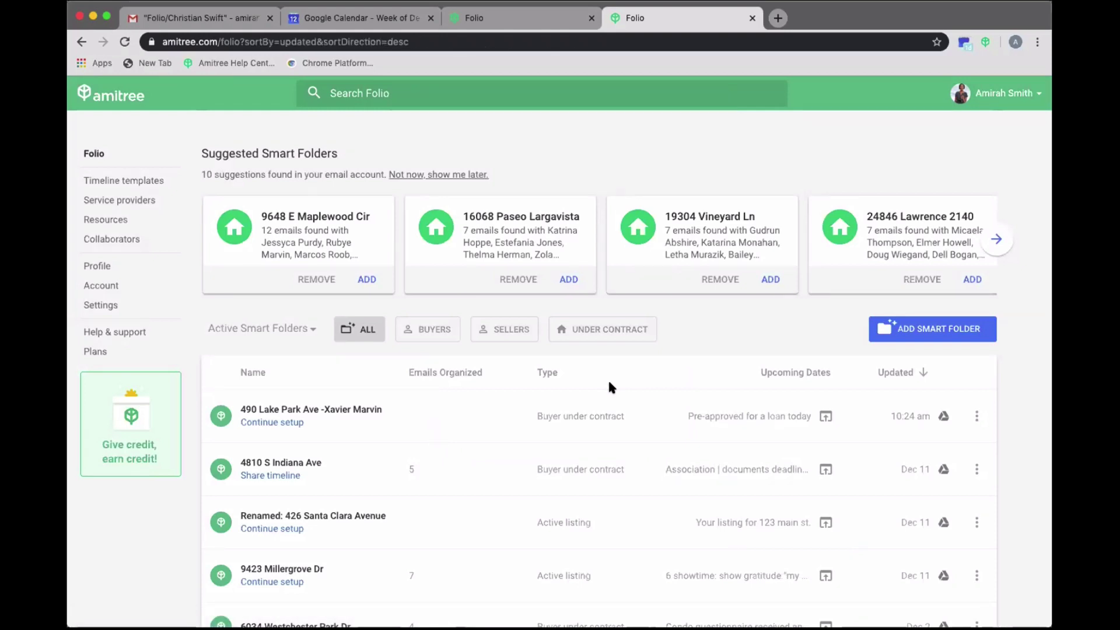
{"action": "right_click", "coordinate": [686, 479]}
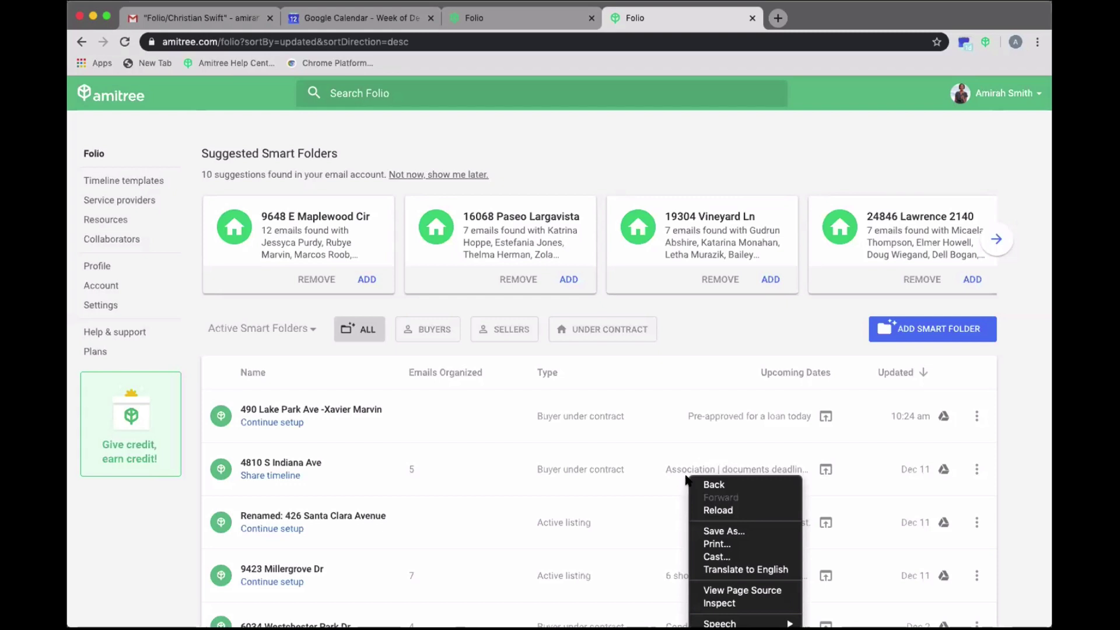
{"action": "left_click", "coordinate": [532, 402]}
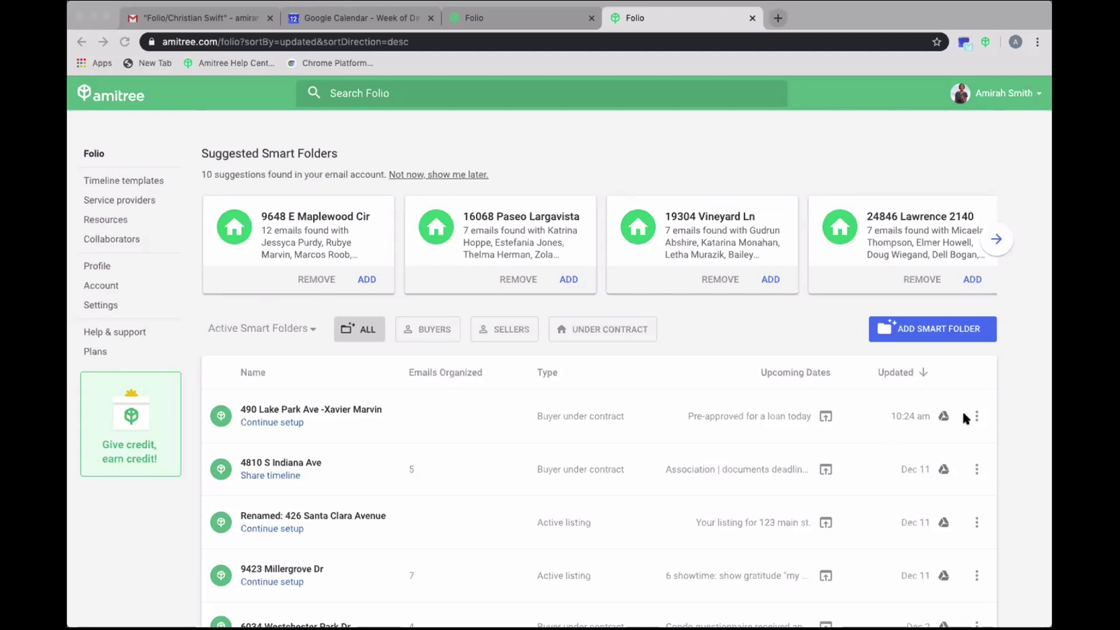
{"action": "left_click", "coordinate": [976, 416]}
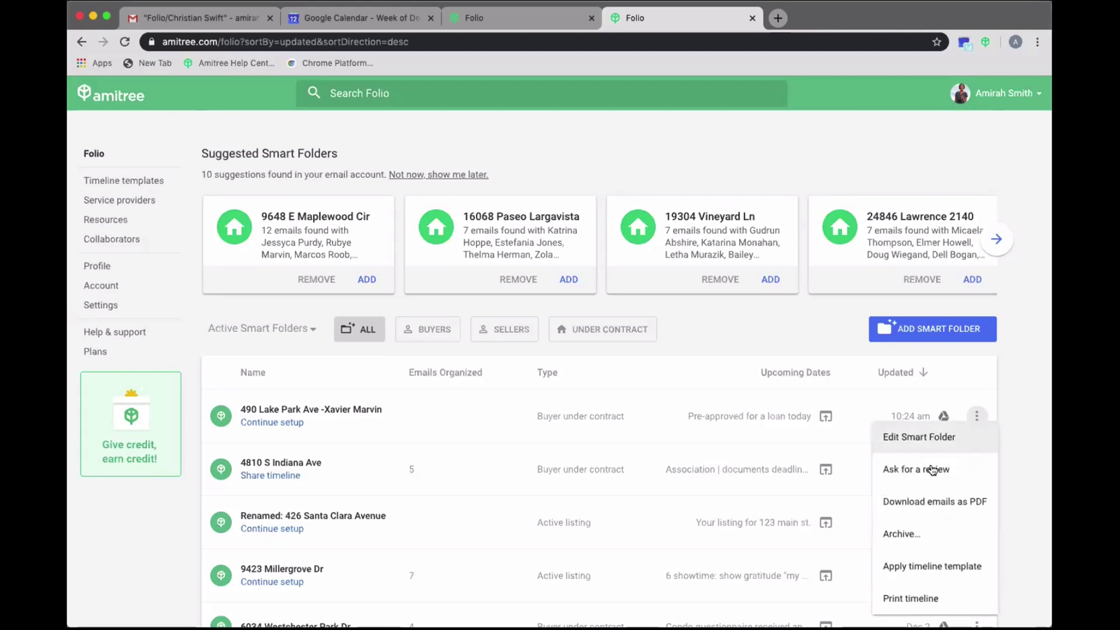
{"action": "left_click", "coordinate": [898, 532]}
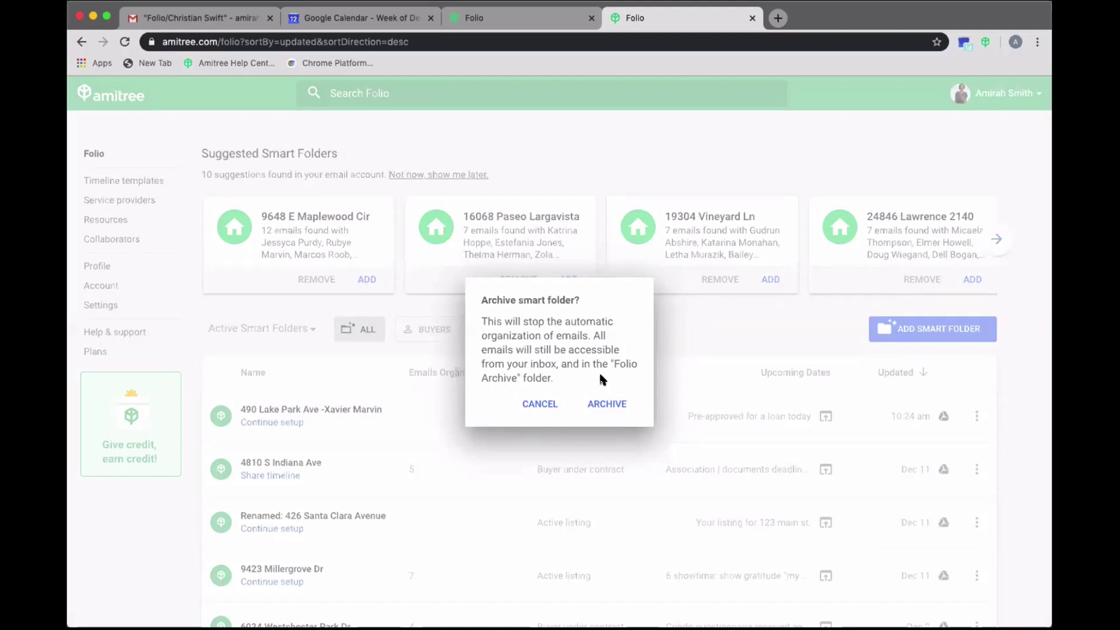
{"action": "left_click", "coordinate": [537, 404]}
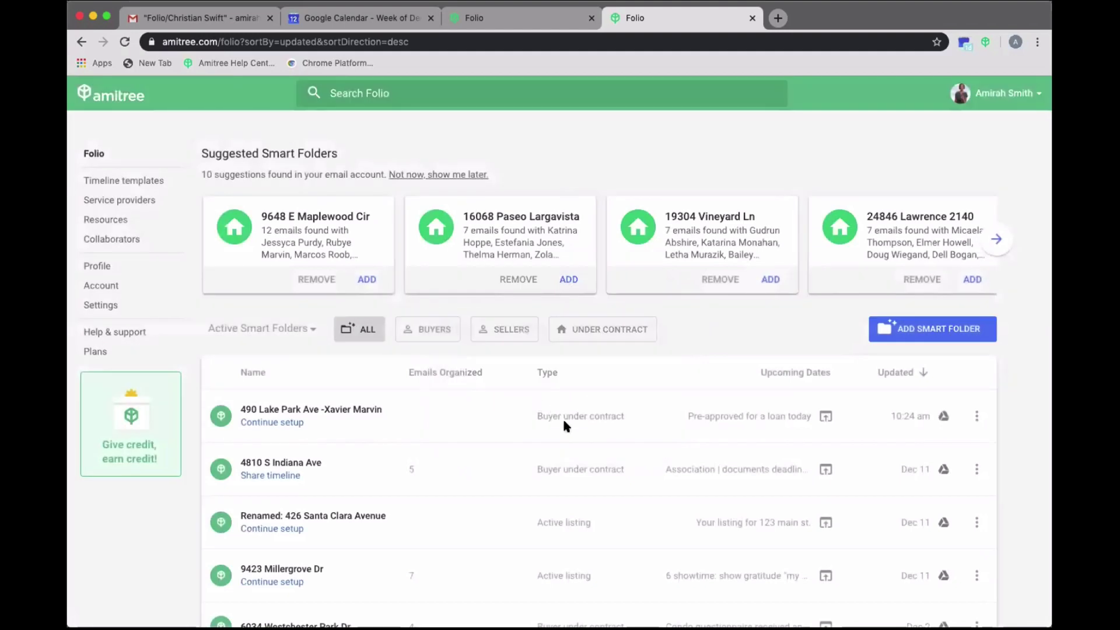
{"action": "scroll", "coordinate": [681, 473], "scroll_direction": "down", "scroll_amount": 5}
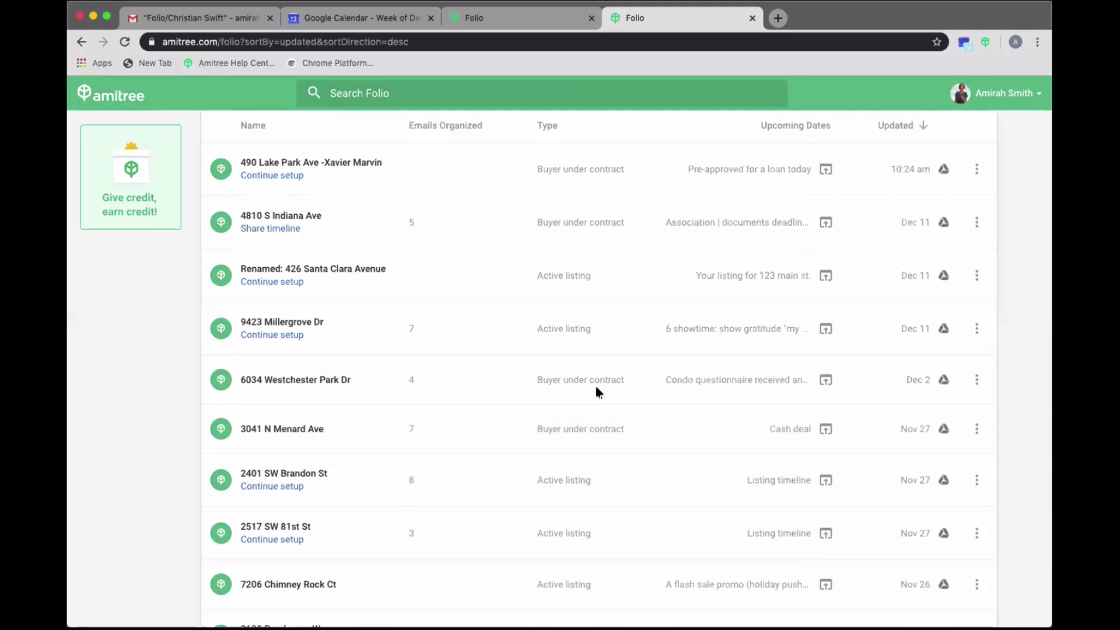
{"action": "left_click", "coordinate": [976, 275]}
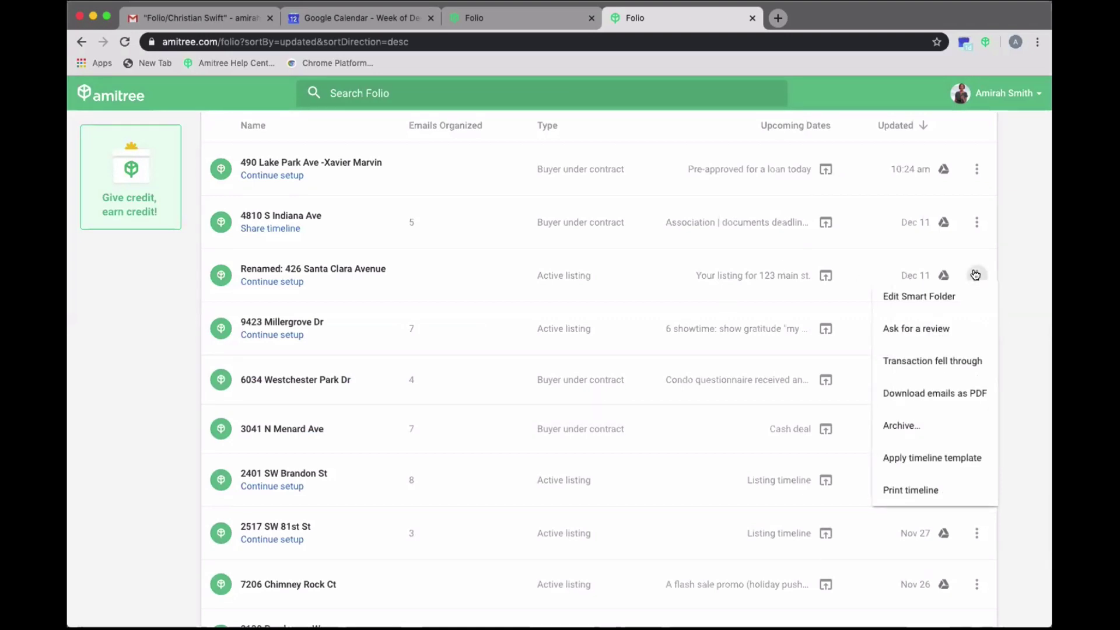
{"action": "left_click", "coordinate": [912, 363]}
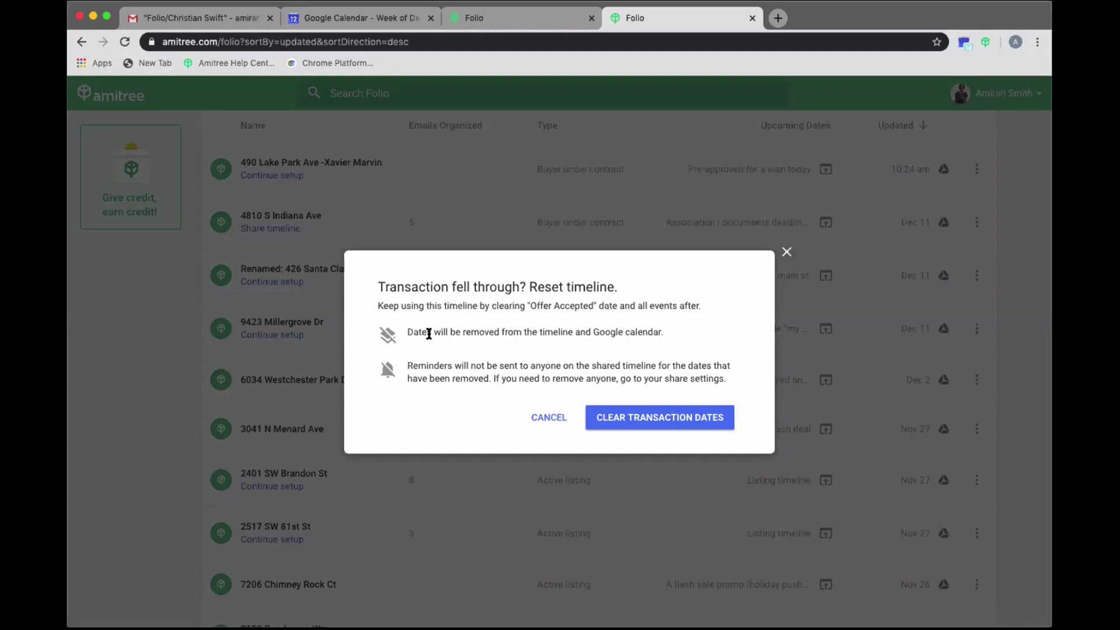
{"action": "left_click", "coordinate": [643, 418]}
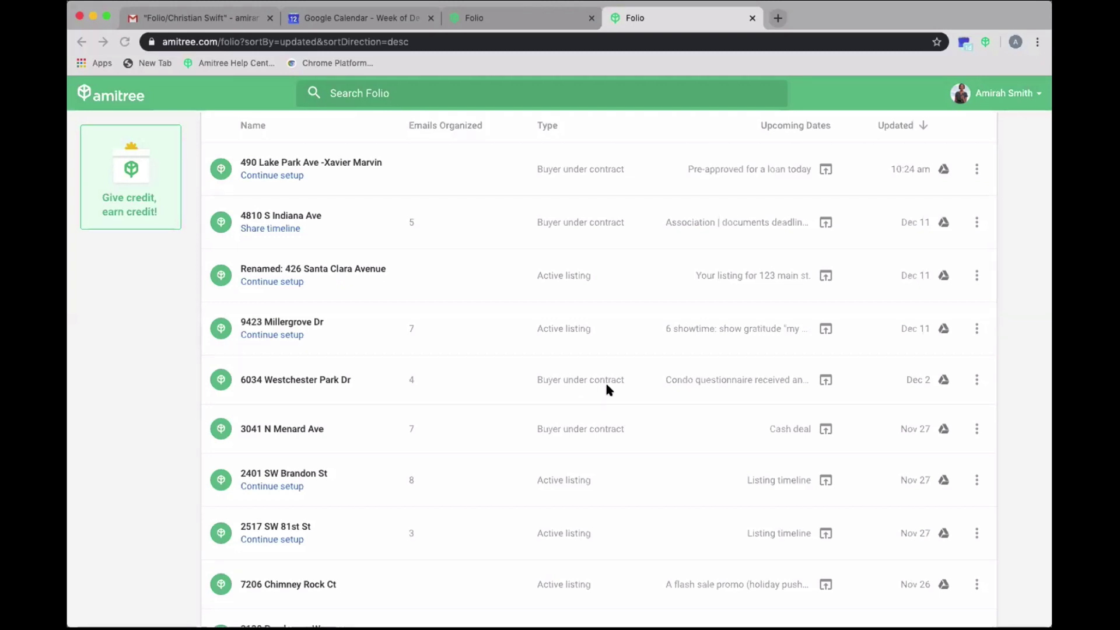
- Look over the listing timeline template page, then return to Folio's smart folders list
{"action": "left_click", "coordinate": [470, 18]}
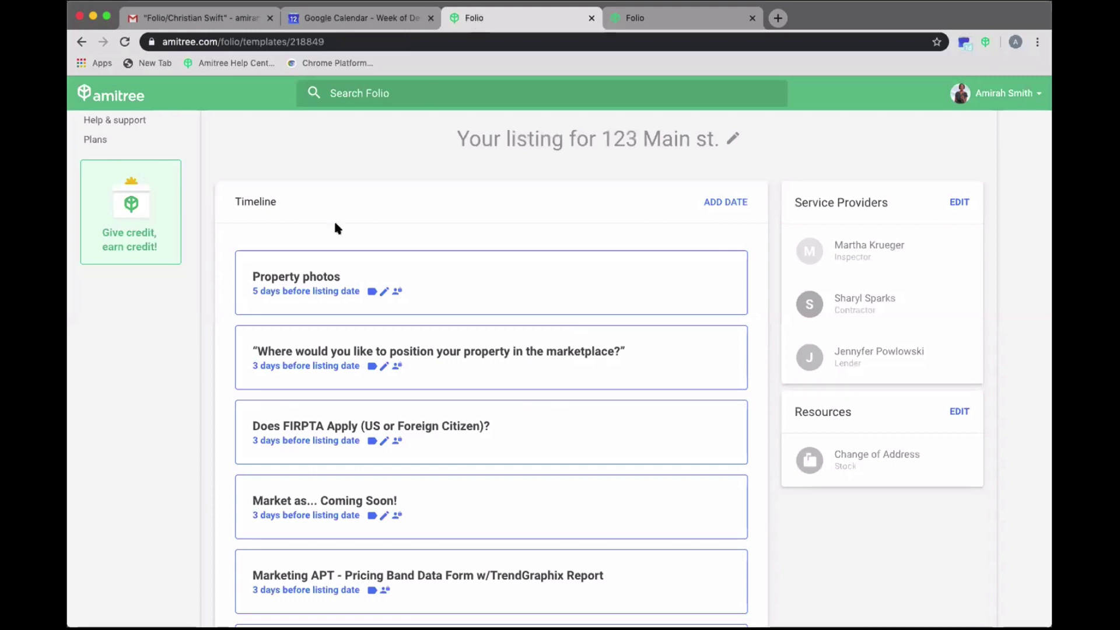
{"action": "scroll", "coordinate": [311, 277], "scroll_direction": "up", "scroll_amount": 3}
{"action": "scroll", "coordinate": [311, 277], "scroll_direction": "up", "scroll_amount": 2}
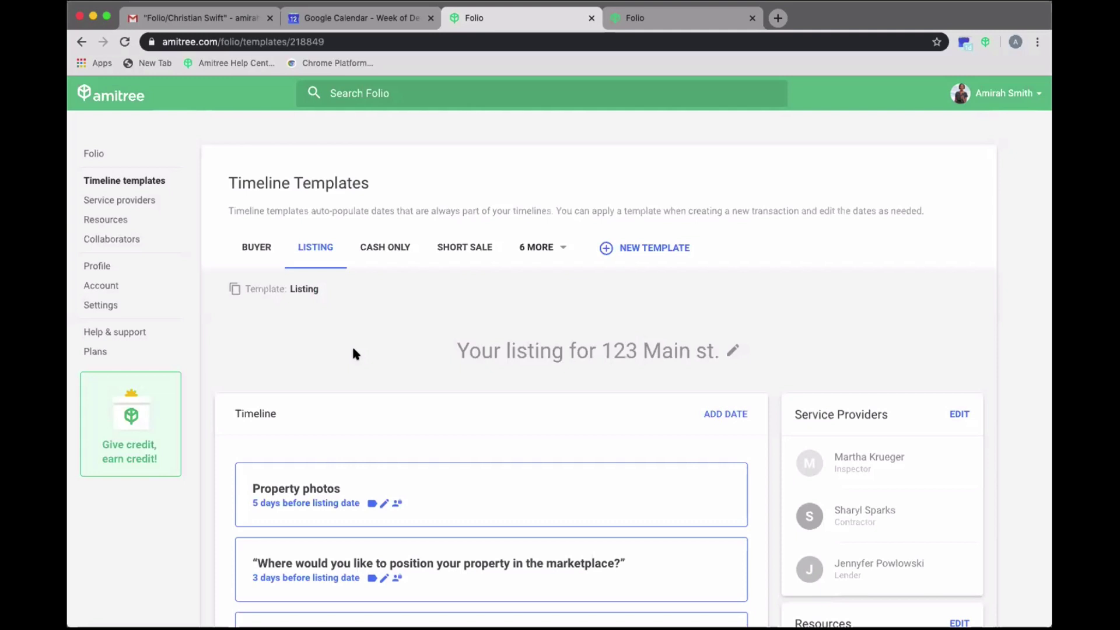
{"action": "scroll", "coordinate": [639, 450], "scroll_direction": "down", "scroll_amount": 5}
{"action": "scroll", "coordinate": [639, 450], "scroll_direction": "up", "scroll_amount": 5}
{"action": "left_click", "coordinate": [98, 153]}
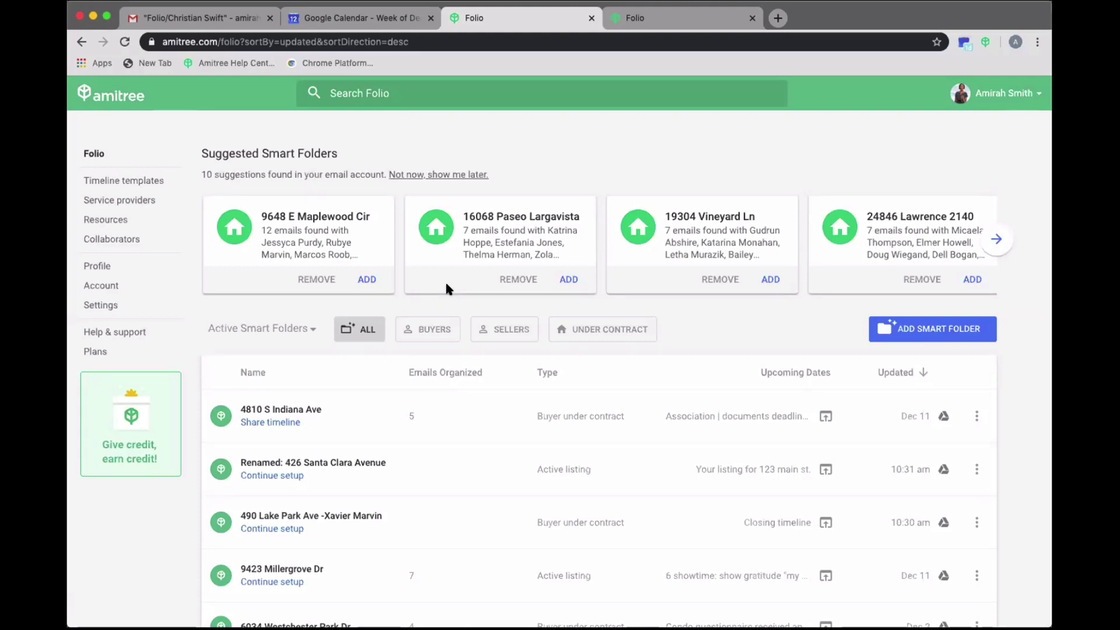
{"action": "left_click", "coordinate": [626, 18]}
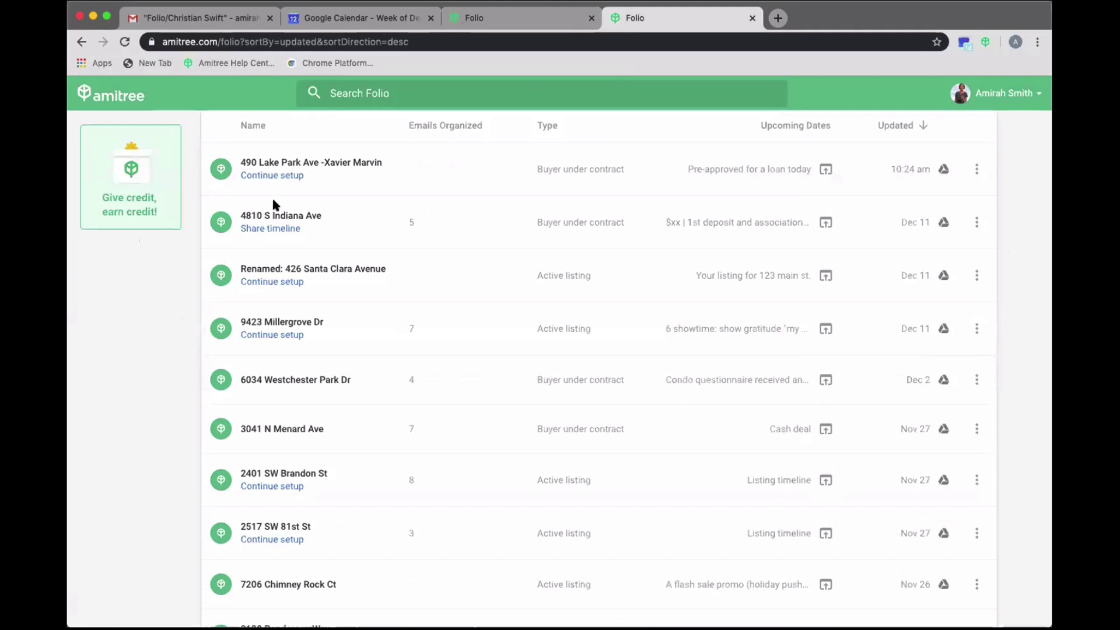
{"action": "left_click", "coordinate": [826, 165]}
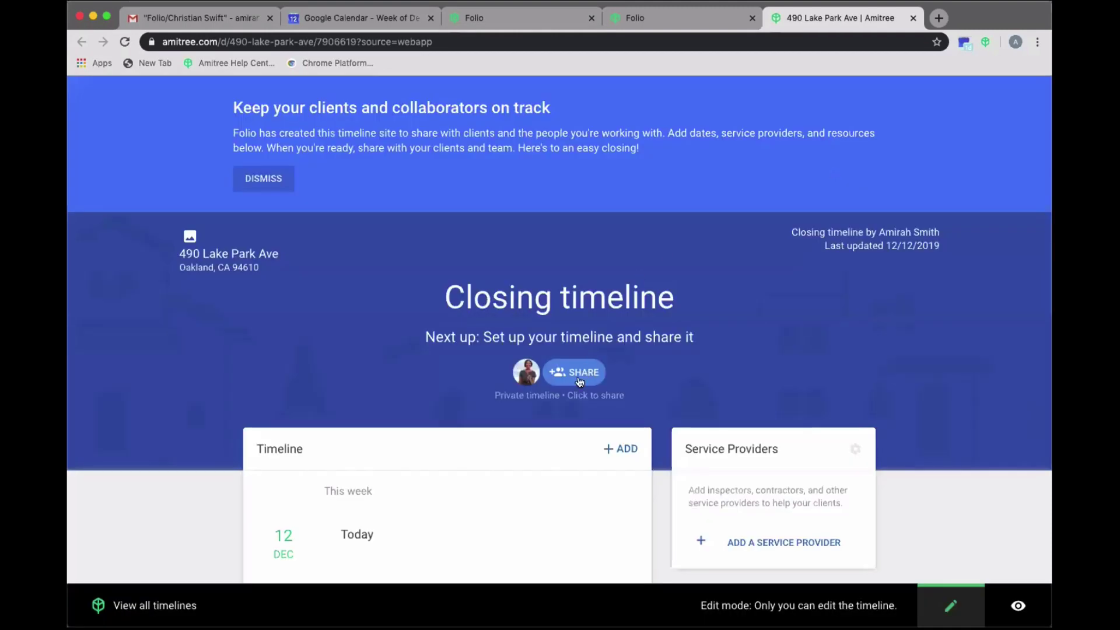
{"action": "scroll", "coordinate": [579, 380], "scroll_direction": "down", "scroll_amount": 8}
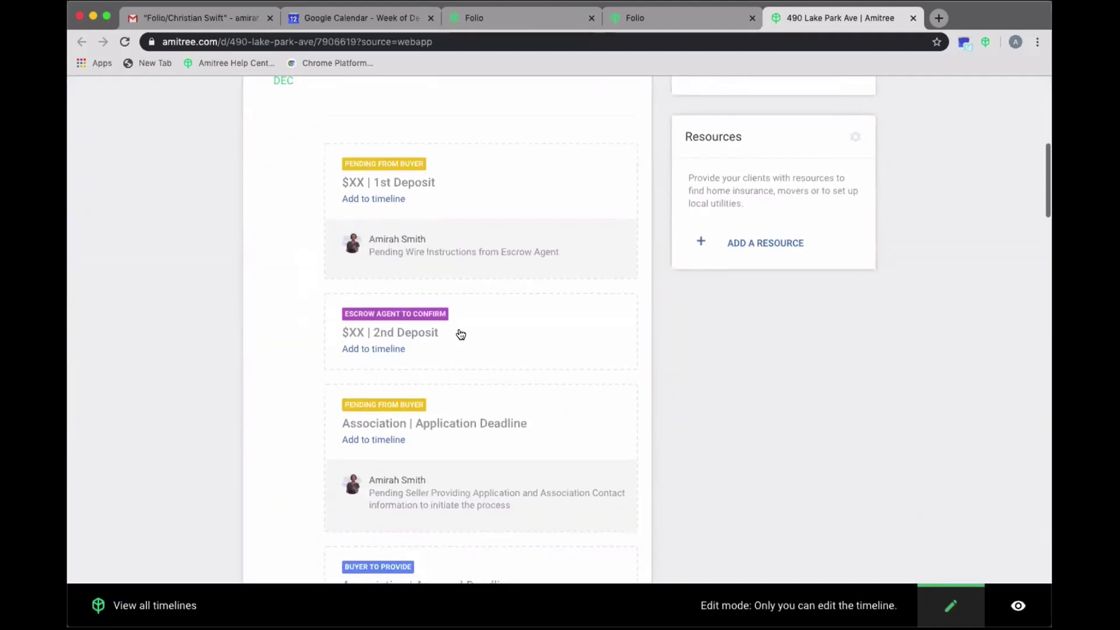
{"action": "scroll", "coordinate": [458, 333], "scroll_direction": "down", "scroll_amount": 4}
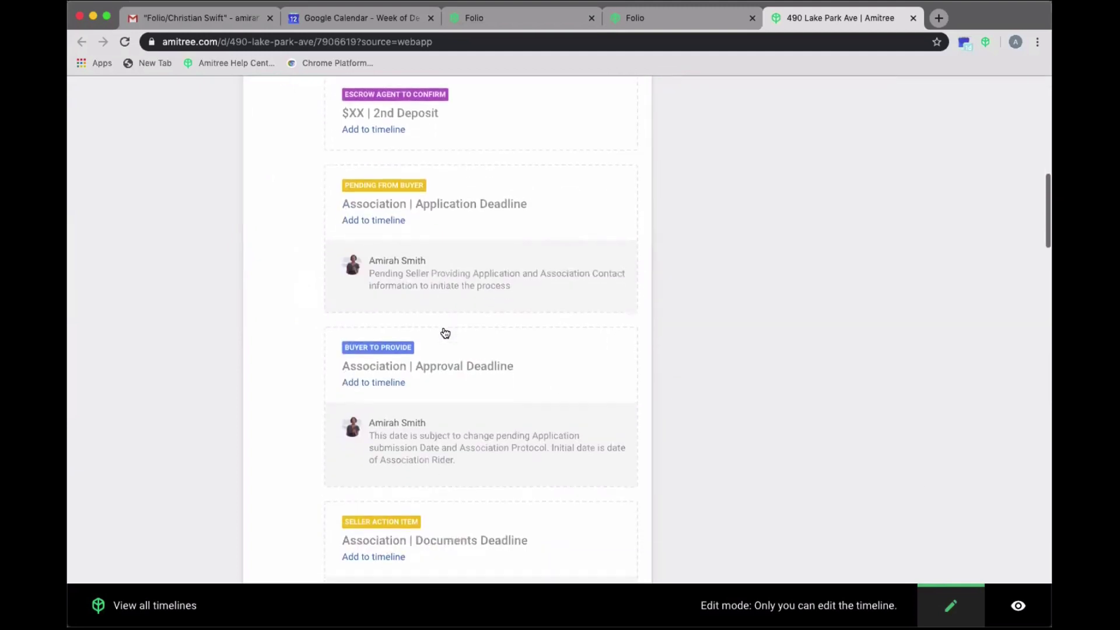
{"action": "scroll", "coordinate": [445, 333], "scroll_direction": "down", "scroll_amount": 3}
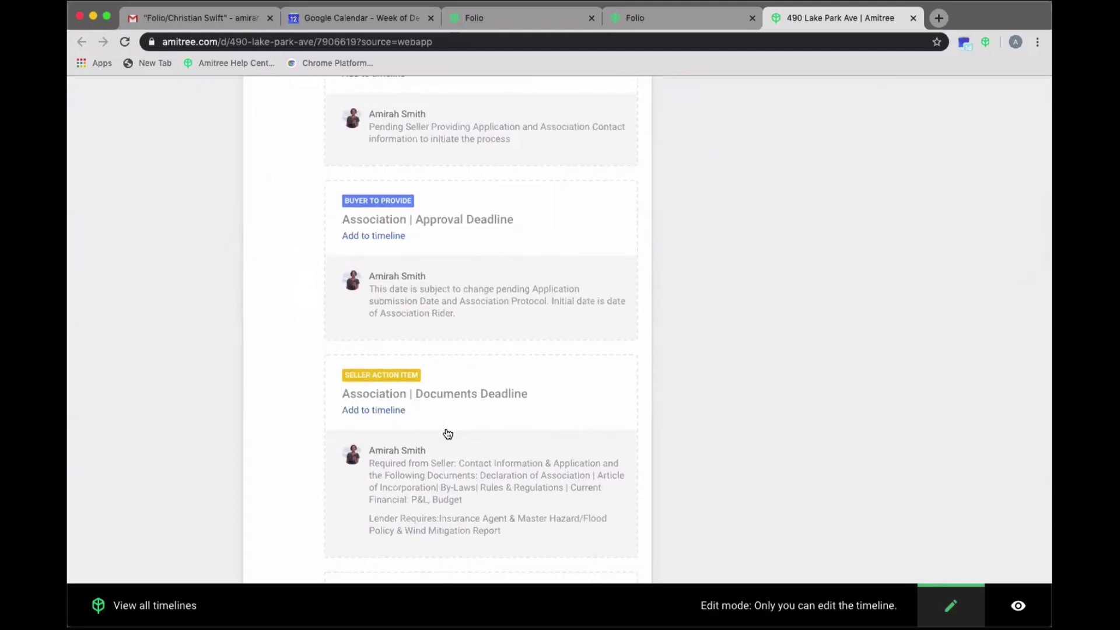
- Set the Association | Documents Deadline event's visibility to 'Only me' and close its editor
{"action": "left_click", "coordinate": [505, 402]}
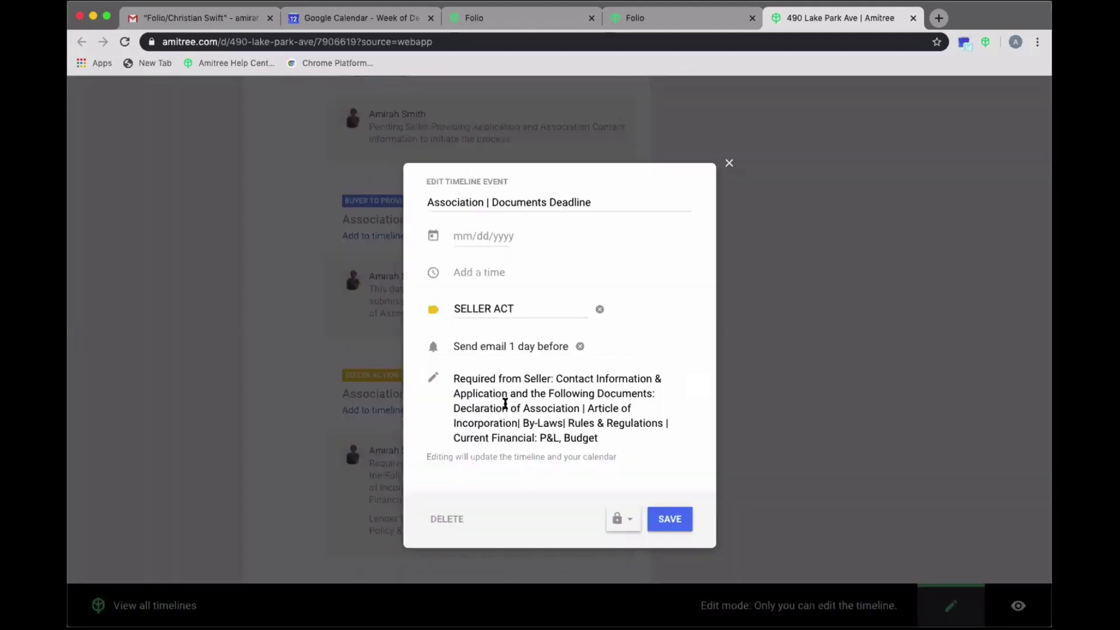
{"action": "left_click_drag", "start_coordinate": [612, 435], "coordinate": [453, 377]}
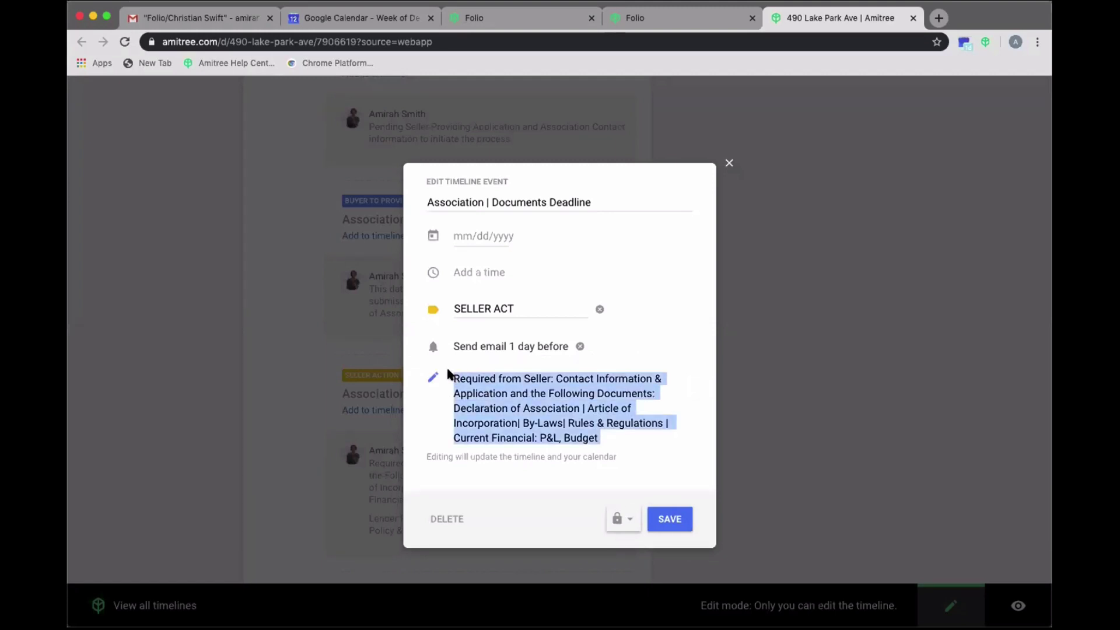
{"action": "left_click", "coordinate": [614, 518]}
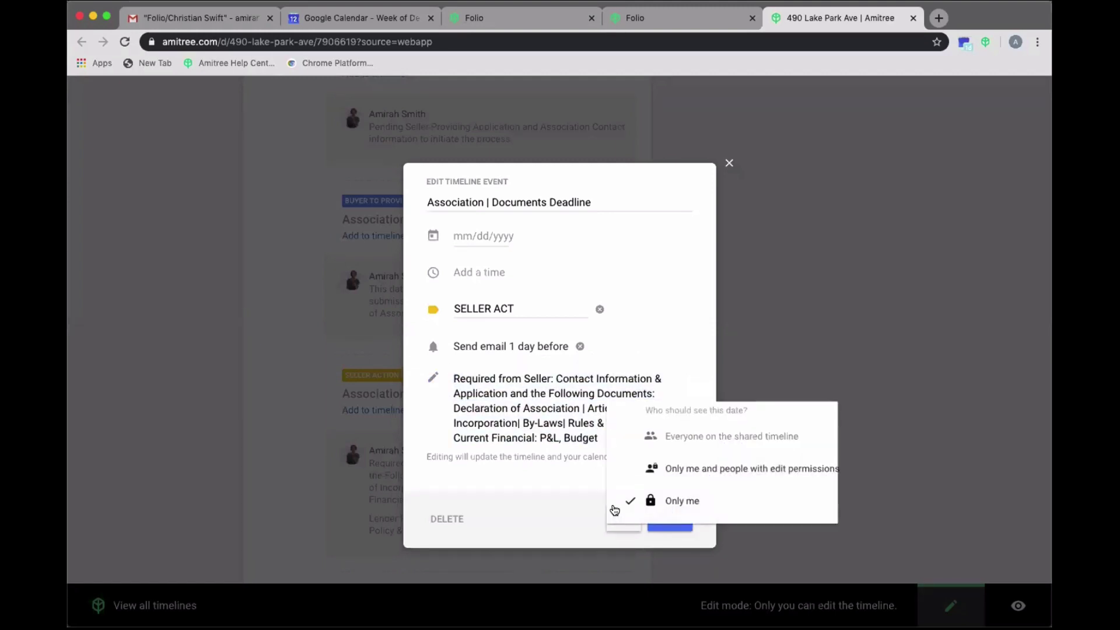
{"action": "left_click", "coordinate": [652, 438]}
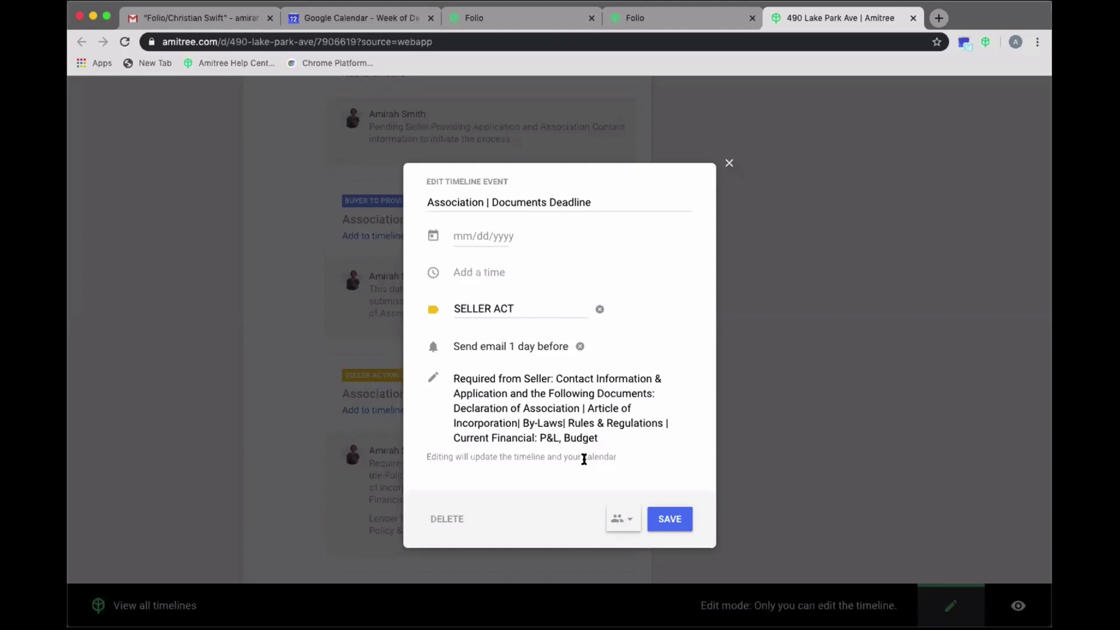
{"action": "left_click", "coordinate": [609, 526]}
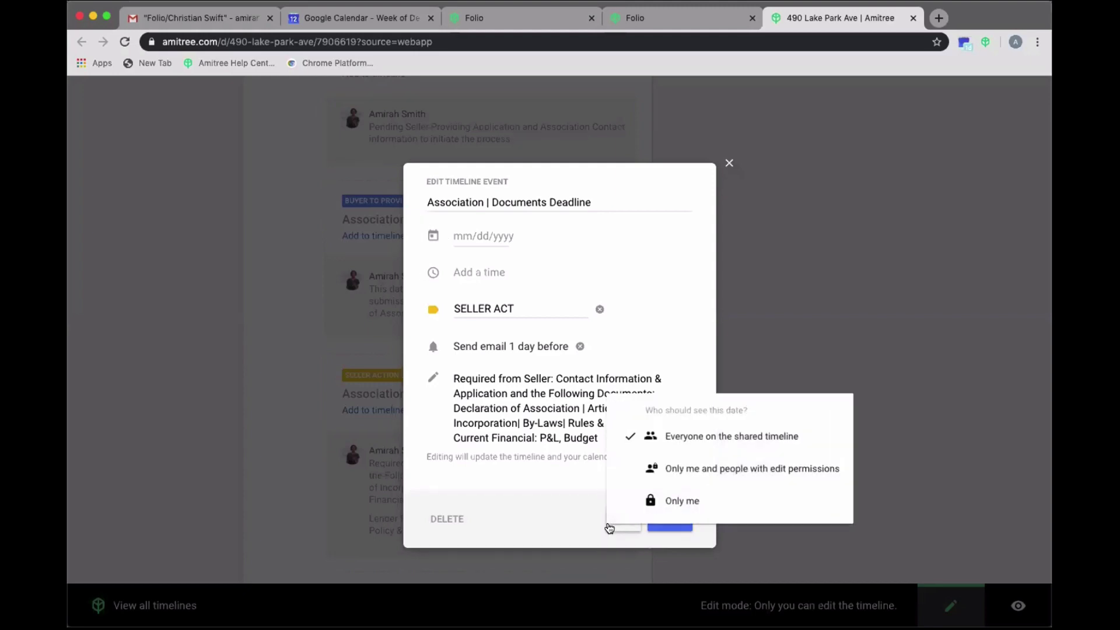
{"action": "left_click", "coordinate": [703, 464]}
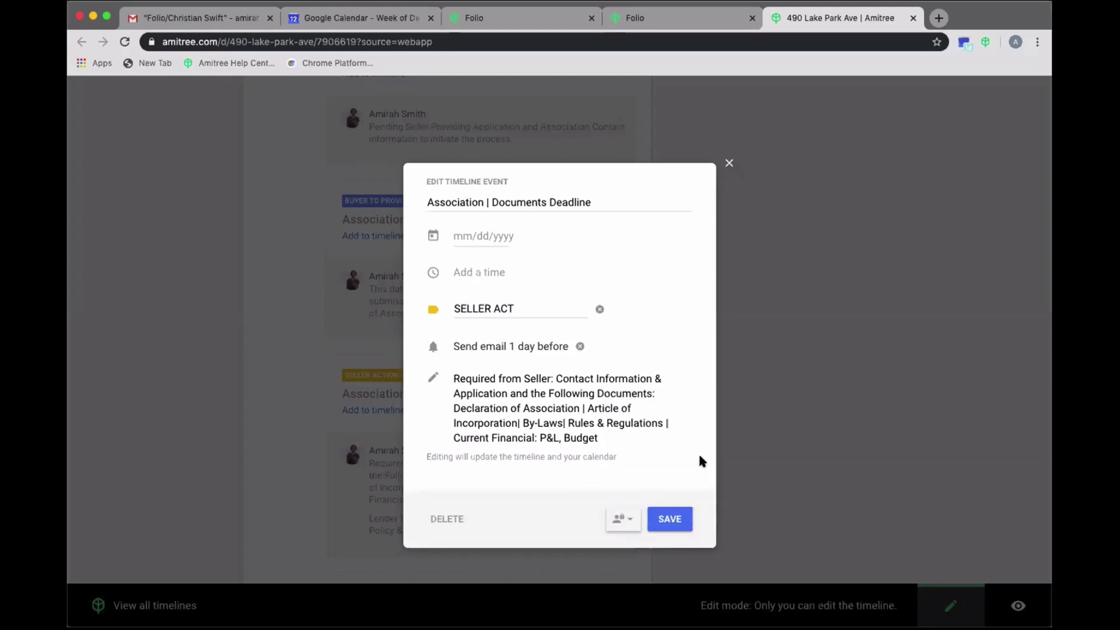
{"action": "left_click", "coordinate": [617, 518]}
{"action": "left_click", "coordinate": [669, 503]}
{"action": "left_click", "coordinate": [728, 163]}
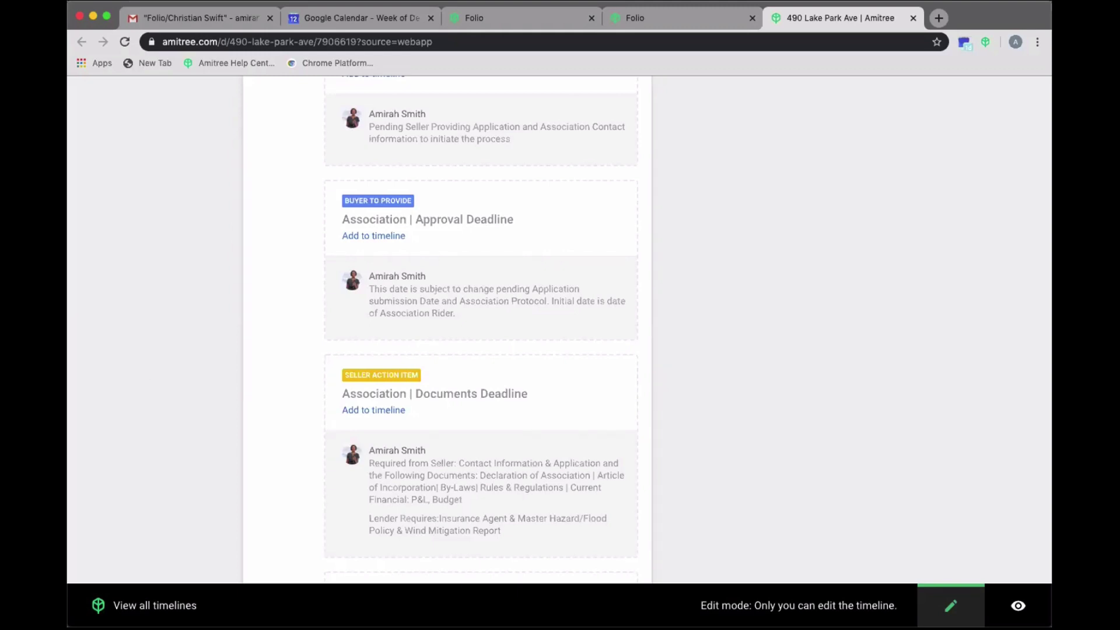
{"action": "scroll", "coordinate": [527, 288], "scroll_direction": "up", "scroll_amount": 15}
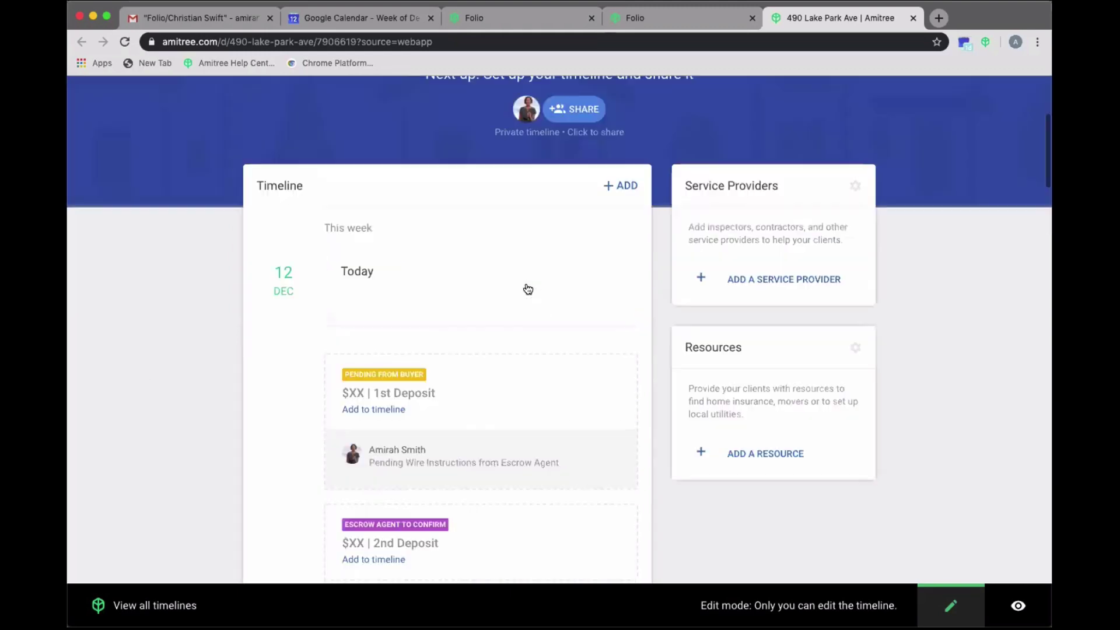
- Dismiss the Keep your clients banner and review both Folio lists before returning to the client's Gmail label
{"action": "left_click", "coordinate": [264, 178]}
{"action": "left_click", "coordinate": [477, 21]}
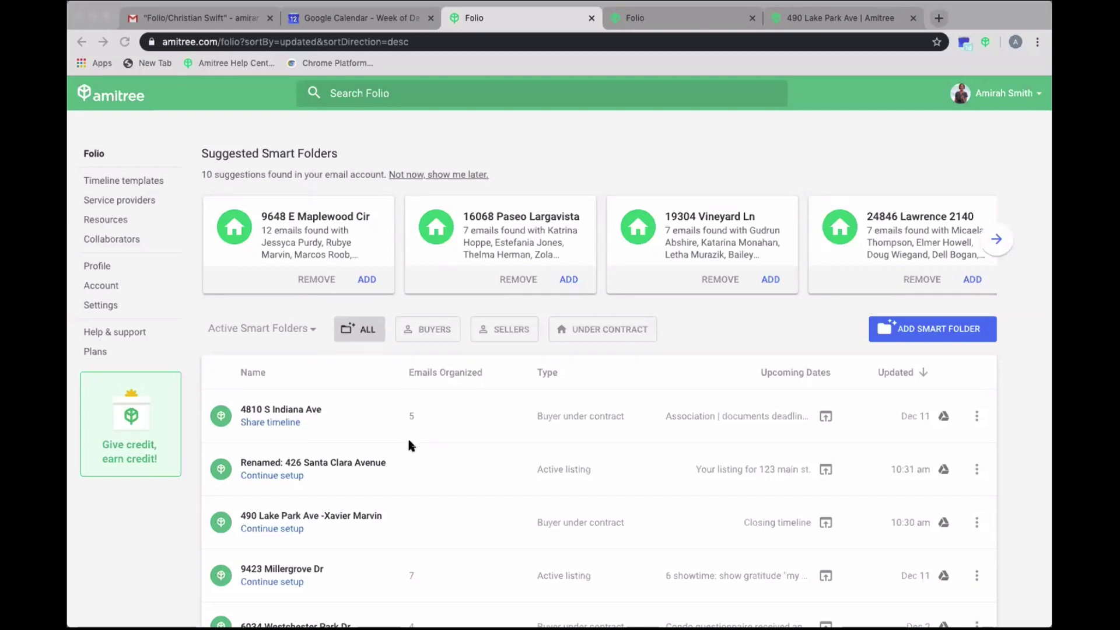
{"action": "left_click", "coordinate": [625, 21]}
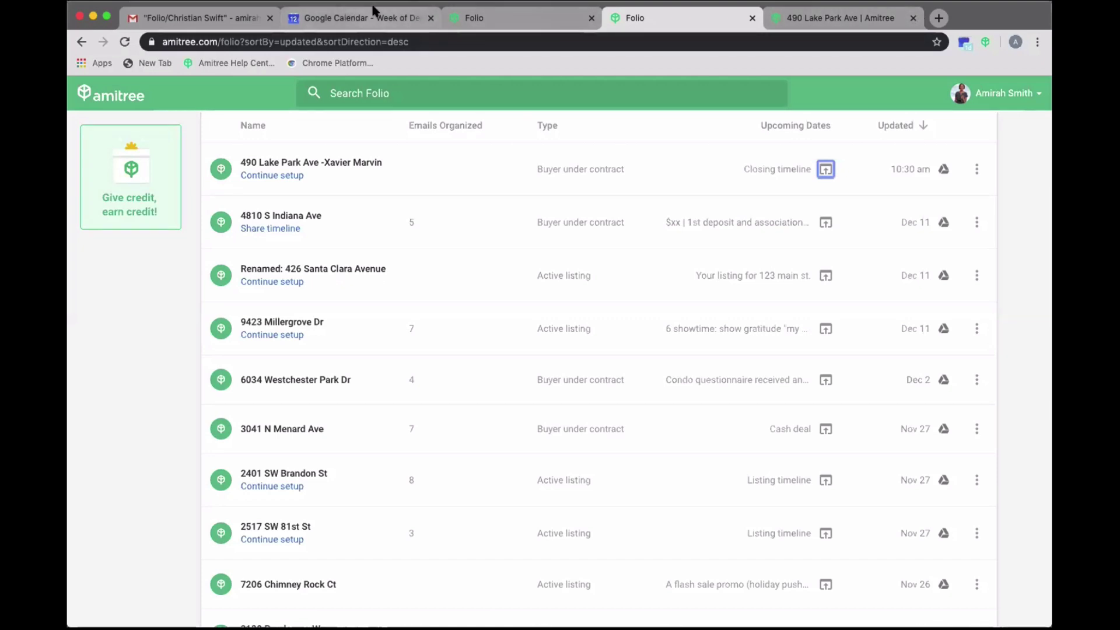
{"action": "left_click", "coordinate": [216, 23]}
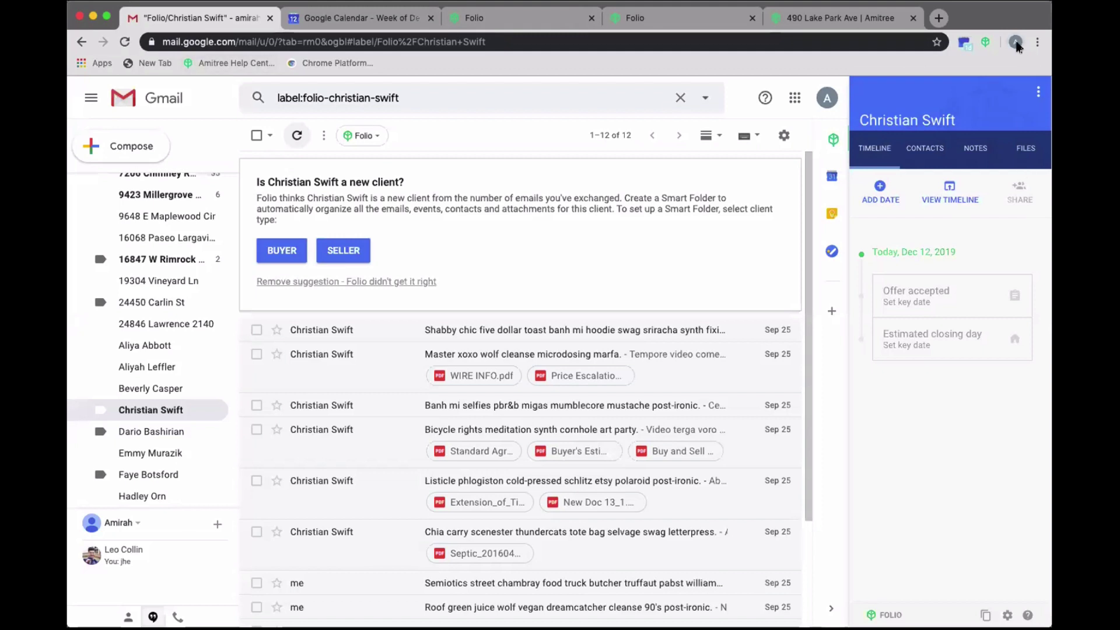
- Look through the Google account and Chrome profile menus, then bring the Folio dashboard forward
{"action": "left_click", "coordinate": [816, 95]}
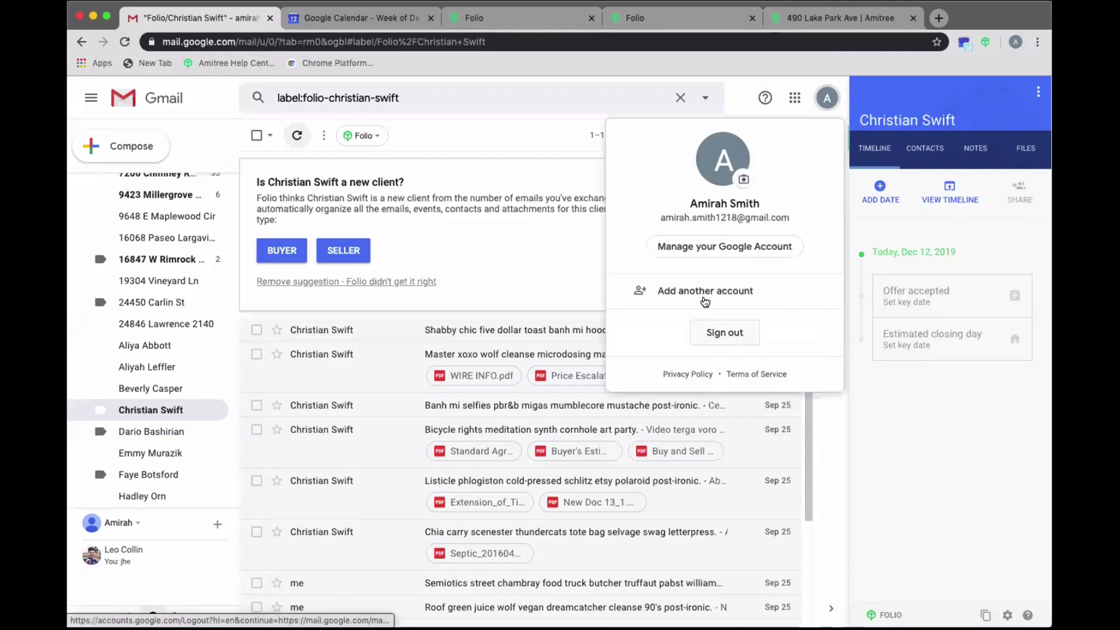
{"action": "left_click", "coordinate": [500, 146]}
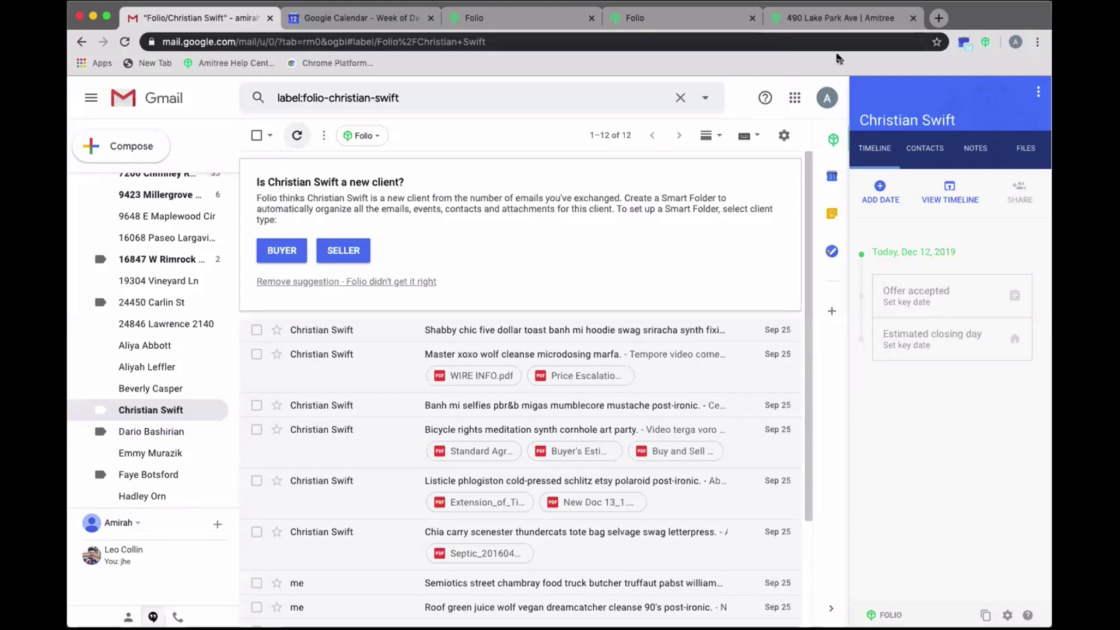
{"action": "left_click", "coordinate": [1014, 42]}
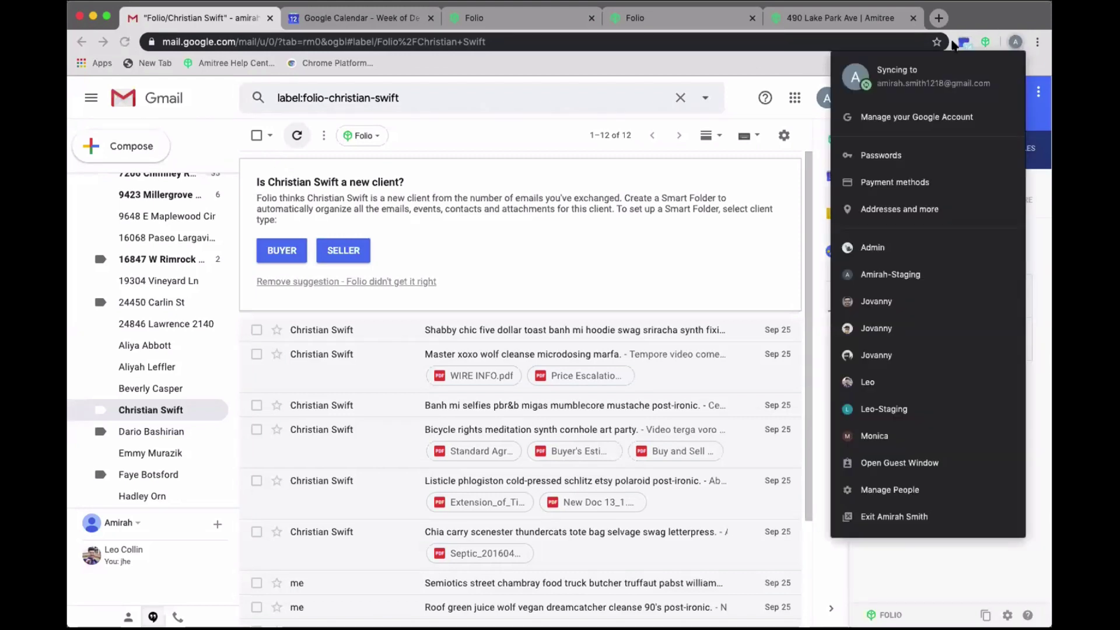
{"action": "left_click", "coordinate": [803, 131]}
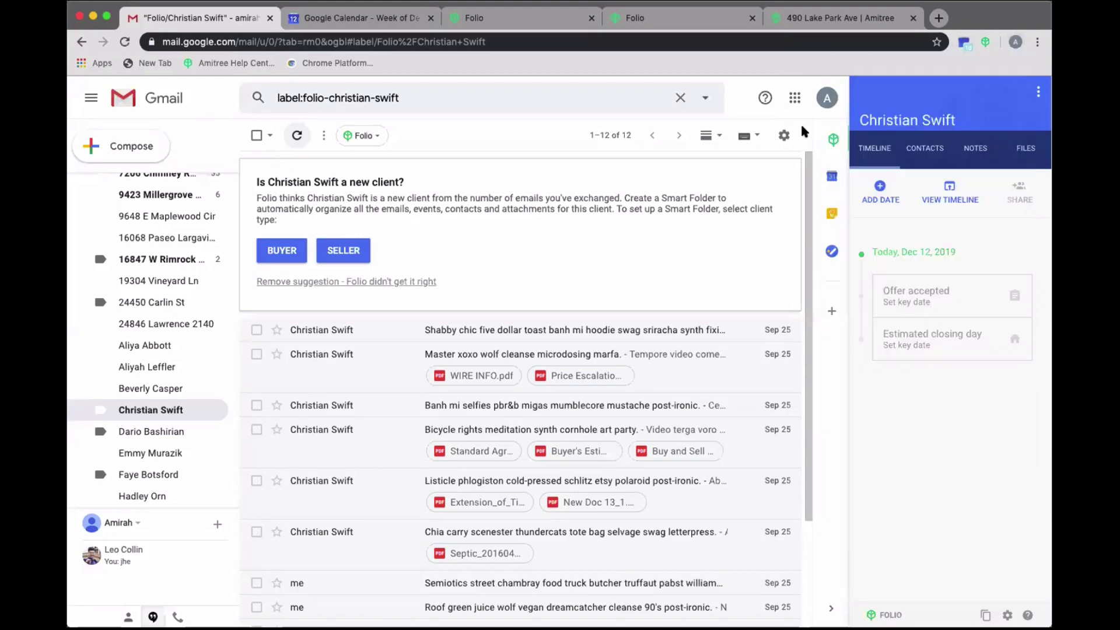
{"action": "left_click", "coordinate": [825, 99]}
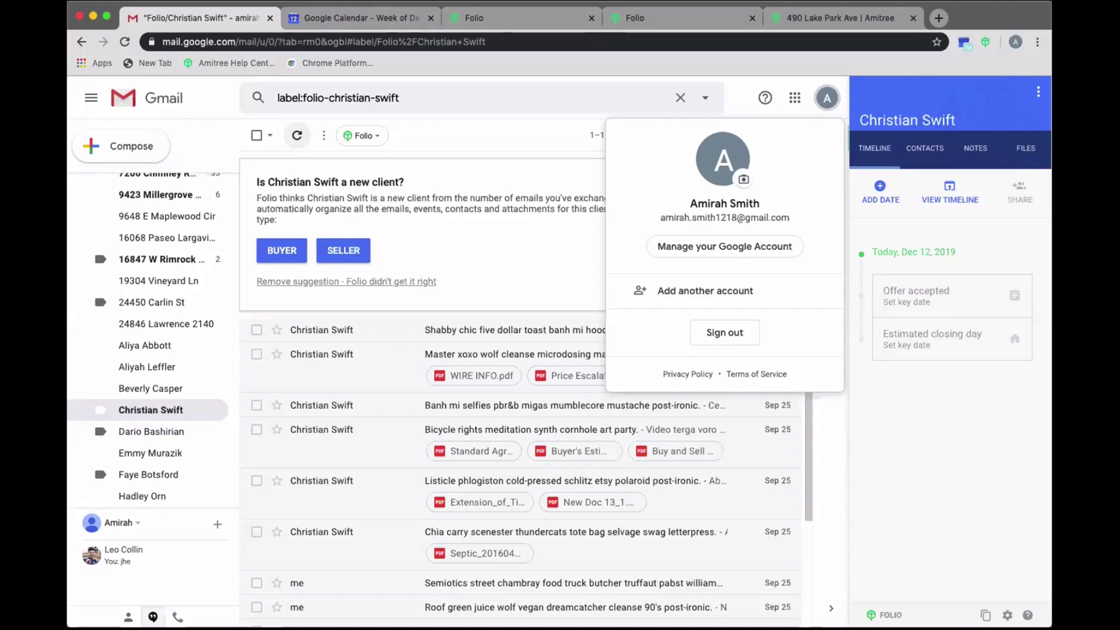
{"action": "left_click", "coordinate": [512, 19]}
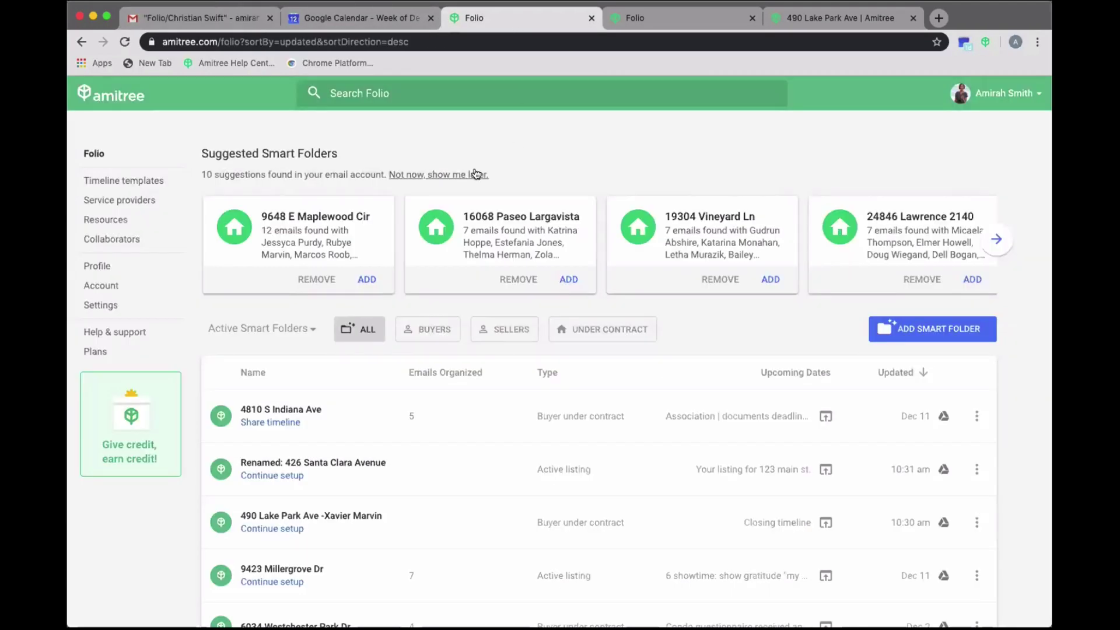
{"action": "left_click", "coordinate": [642, 14]}
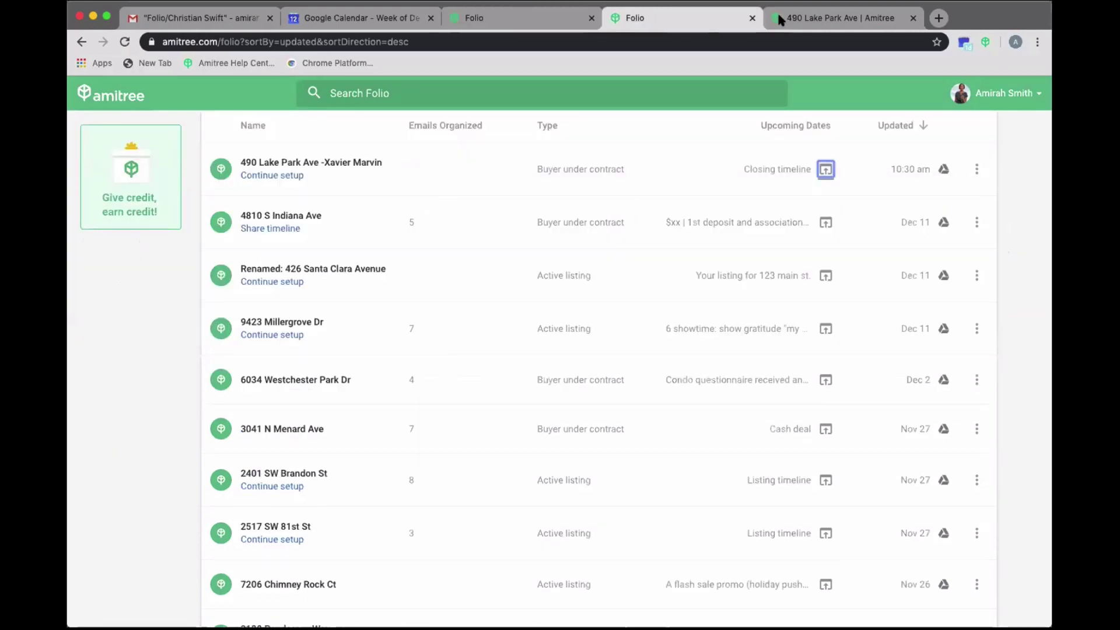
{"action": "left_click", "coordinate": [752, 18]}
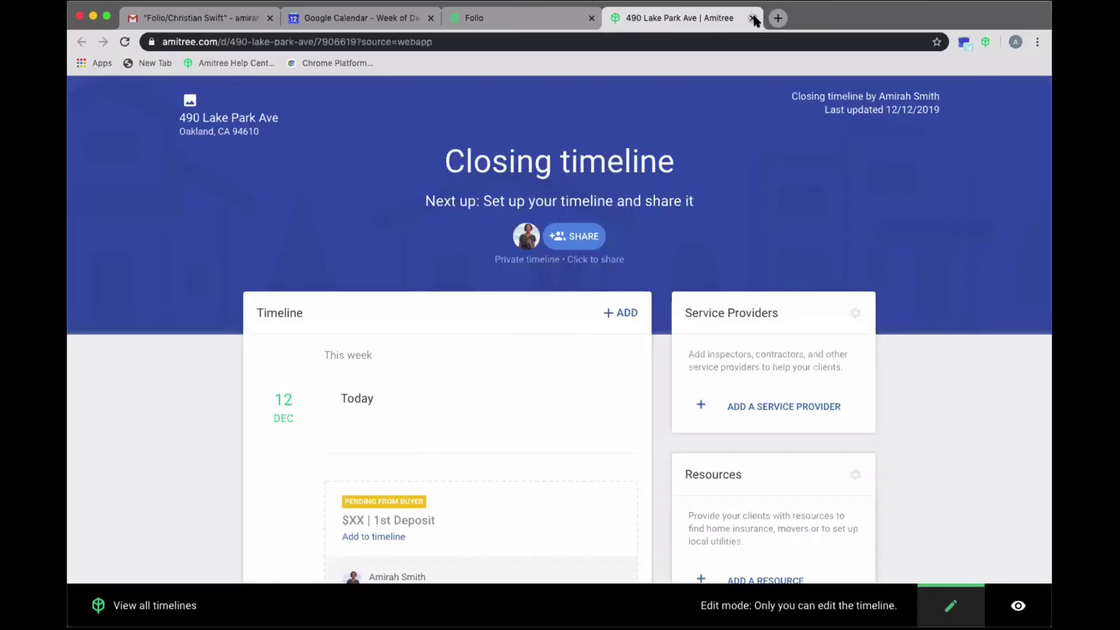
{"action": "left_click", "coordinate": [753, 18]}
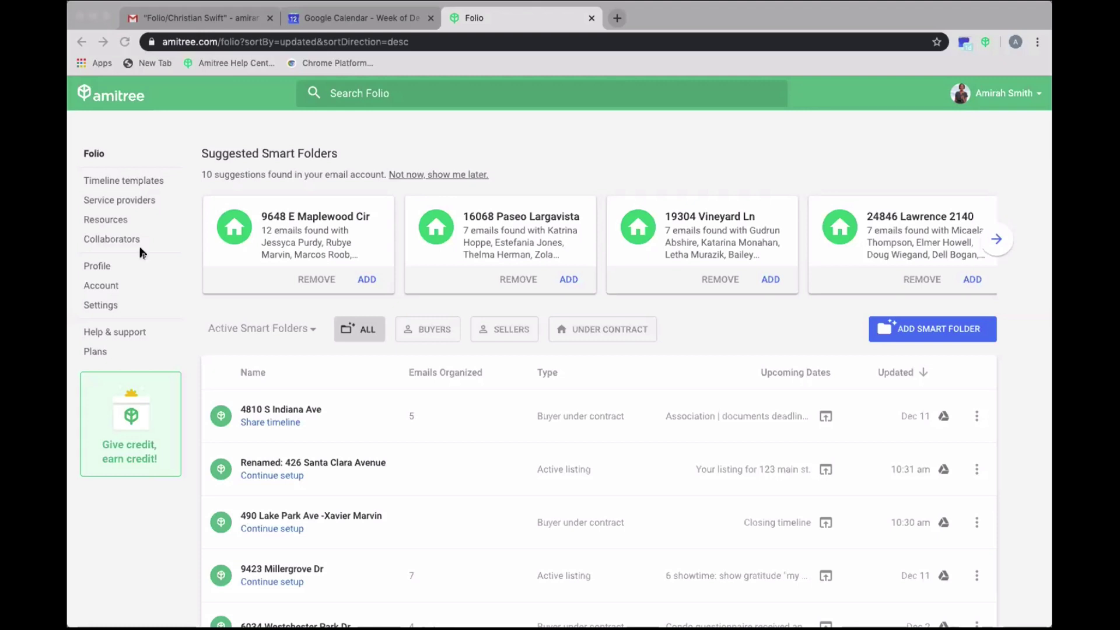
- Open Folio's Help & support center and search for 'support'
{"action": "left_click", "coordinate": [143, 331]}
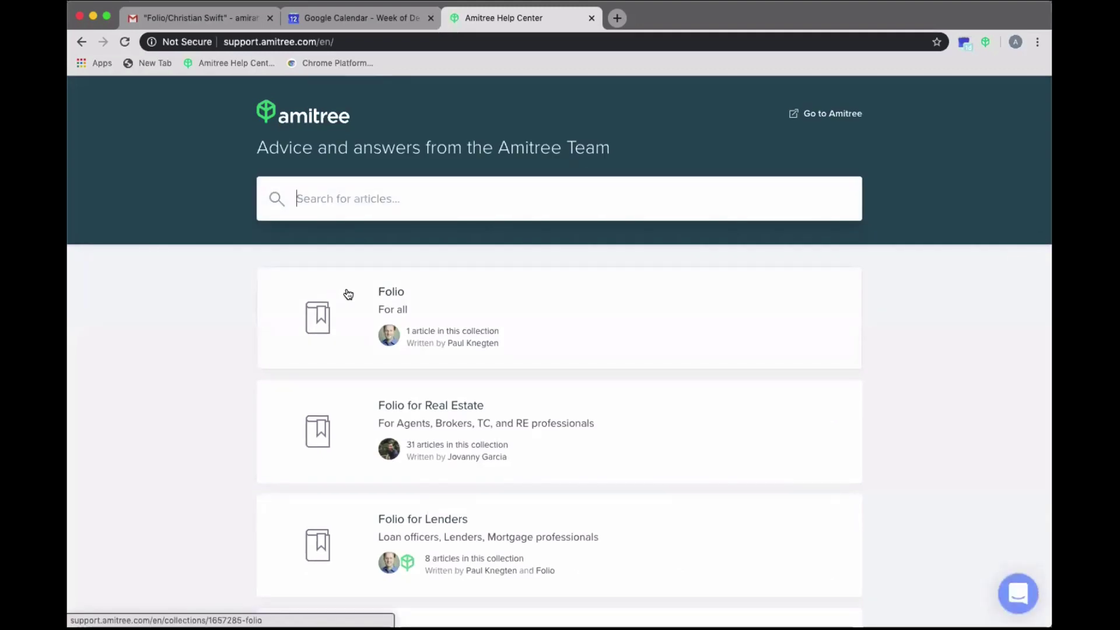
{"action": "type", "text": "support"}
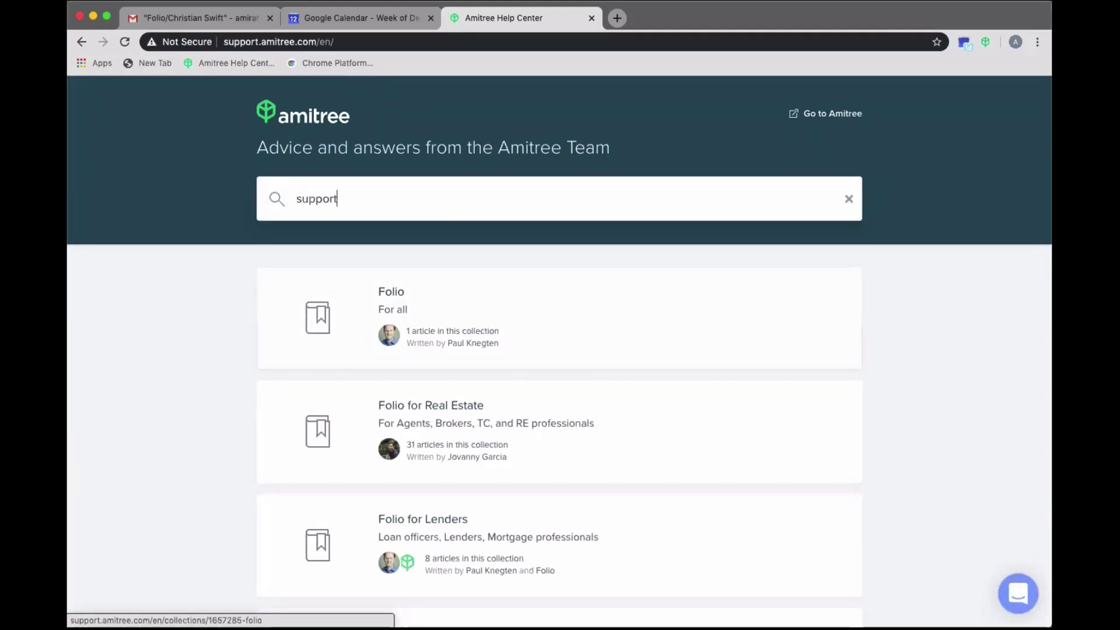
{"action": "key", "text": "Return"}
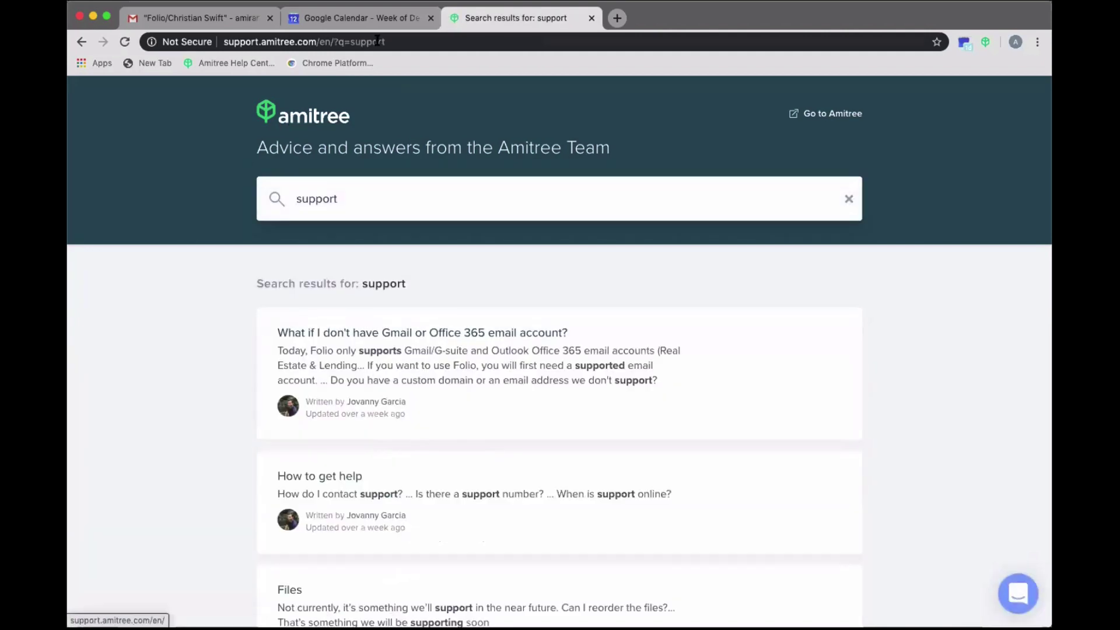
- Open the help center from the Gmail Folio sidebar and launch the Amitree chat messenger
{"action": "left_click", "coordinate": [221, 14]}
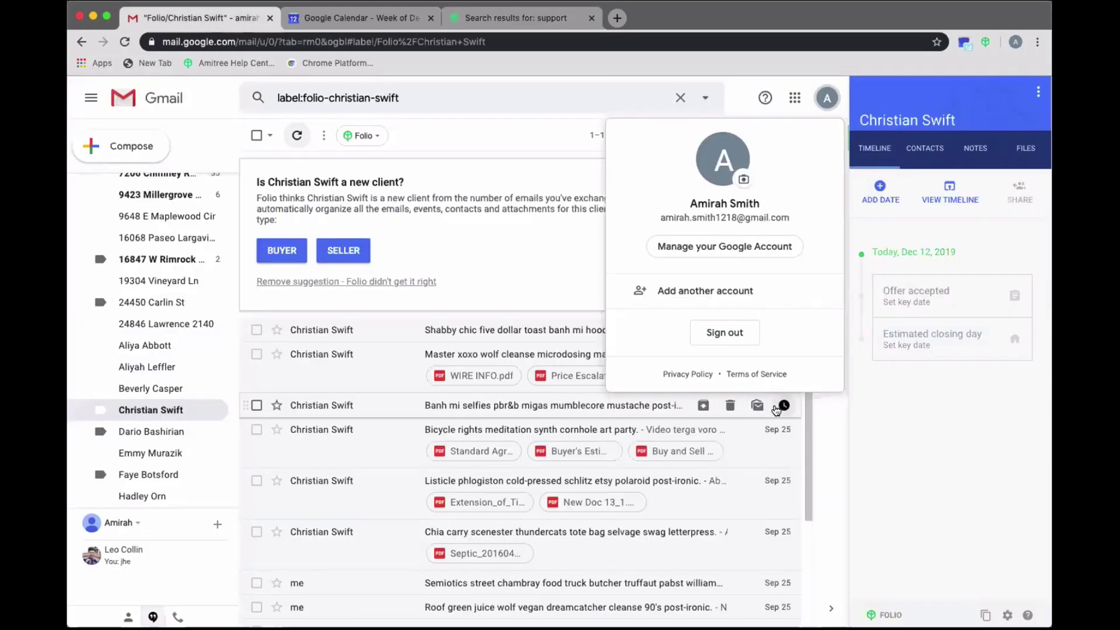
{"action": "left_click", "coordinate": [1022, 614]}
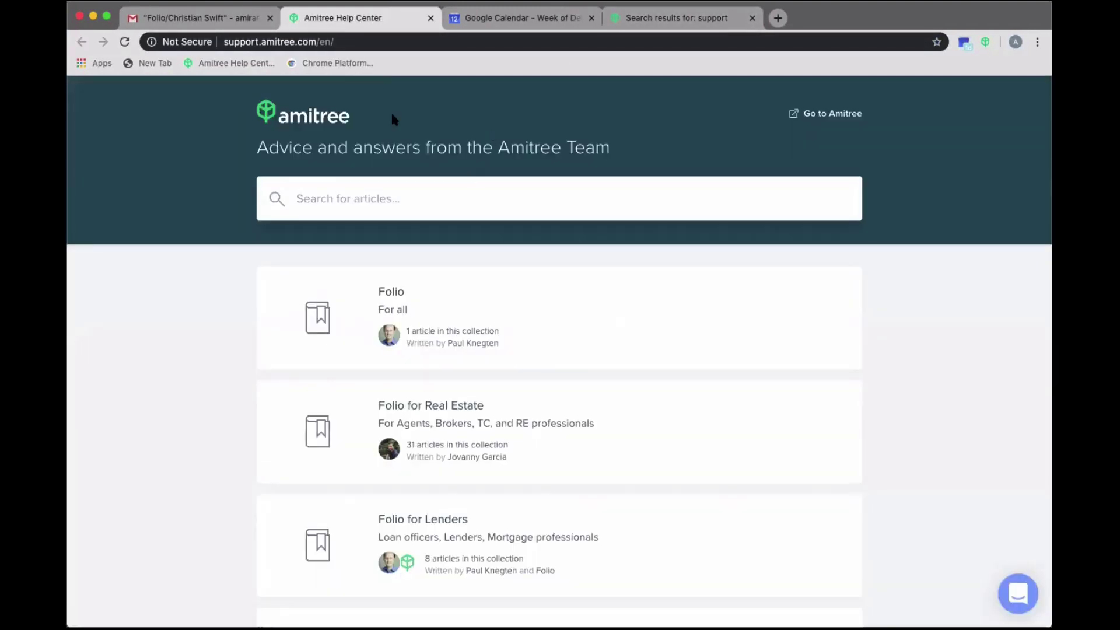
{"action": "scroll", "coordinate": [413, 392], "scroll_direction": "down", "scroll_amount": 7}
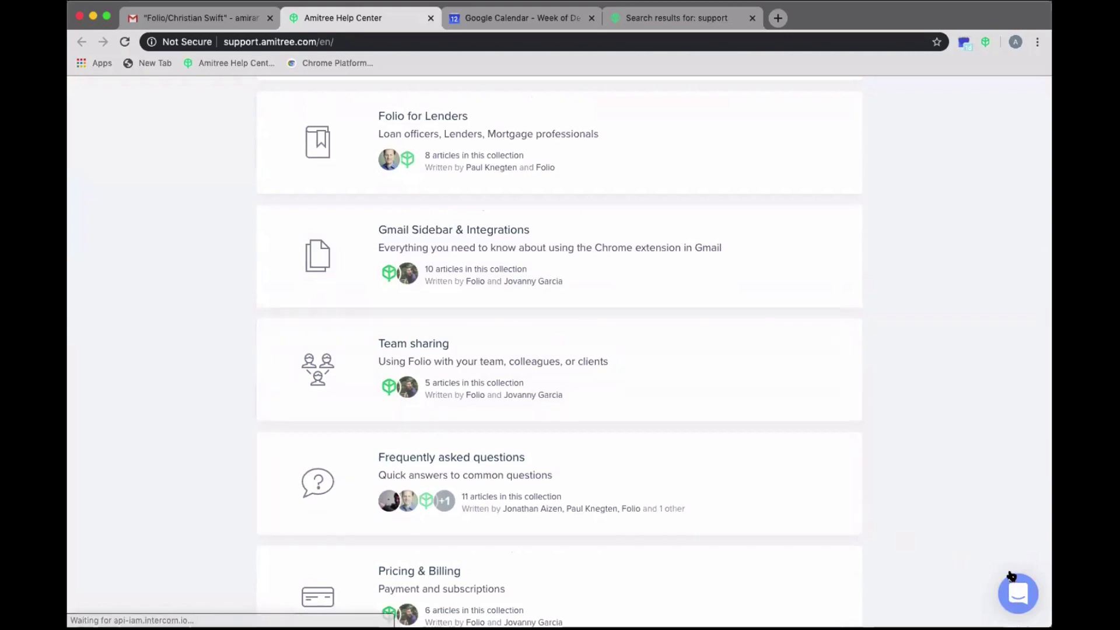
{"action": "left_click", "coordinate": [1017, 593]}
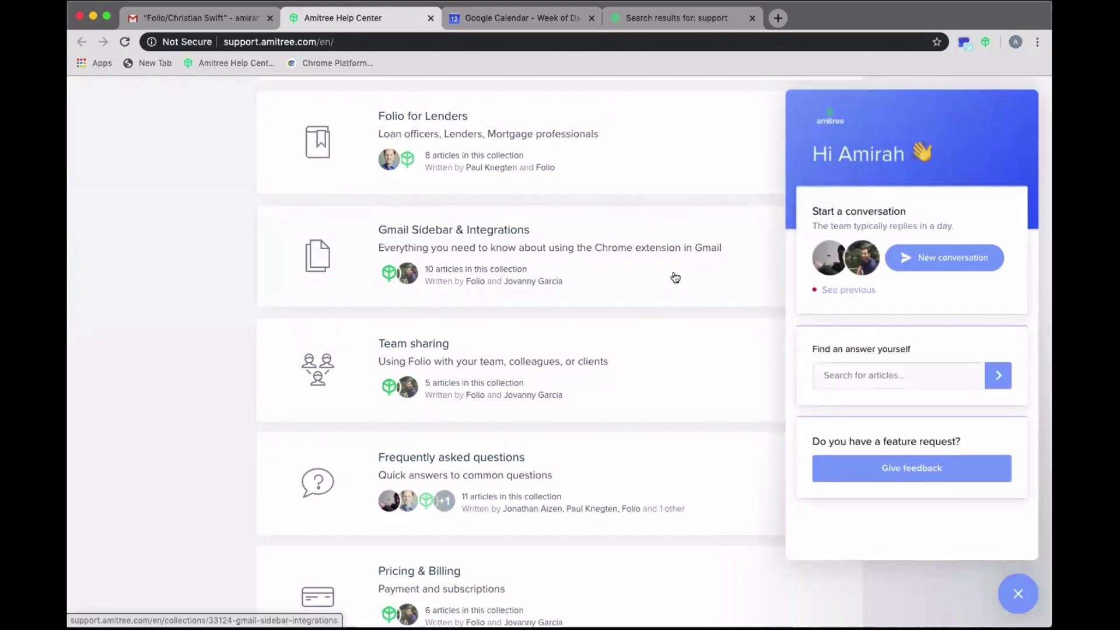
{"action": "scroll", "coordinate": [670, 275], "scroll_direction": "up", "scroll_amount": 7}
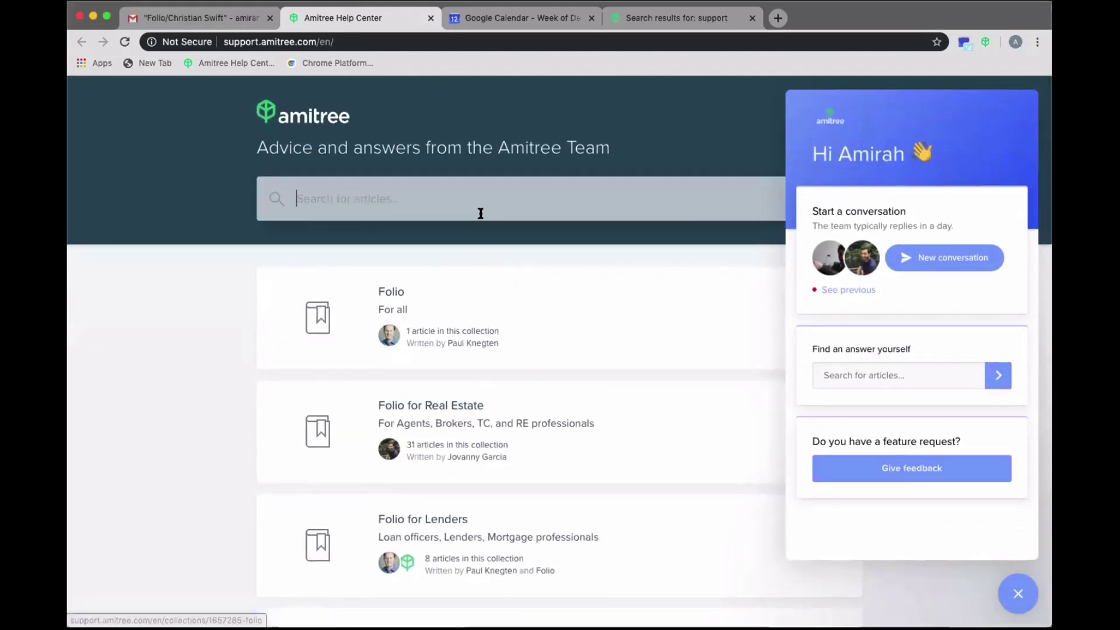
{"action": "scroll", "coordinate": [488, 320], "scroll_direction": "down", "scroll_amount": 3}
{"action": "scroll", "coordinate": [487, 320], "scroll_direction": "down", "scroll_amount": 2}
{"action": "scroll", "coordinate": [487, 320], "scroll_direction": "up", "scroll_amount": 5}
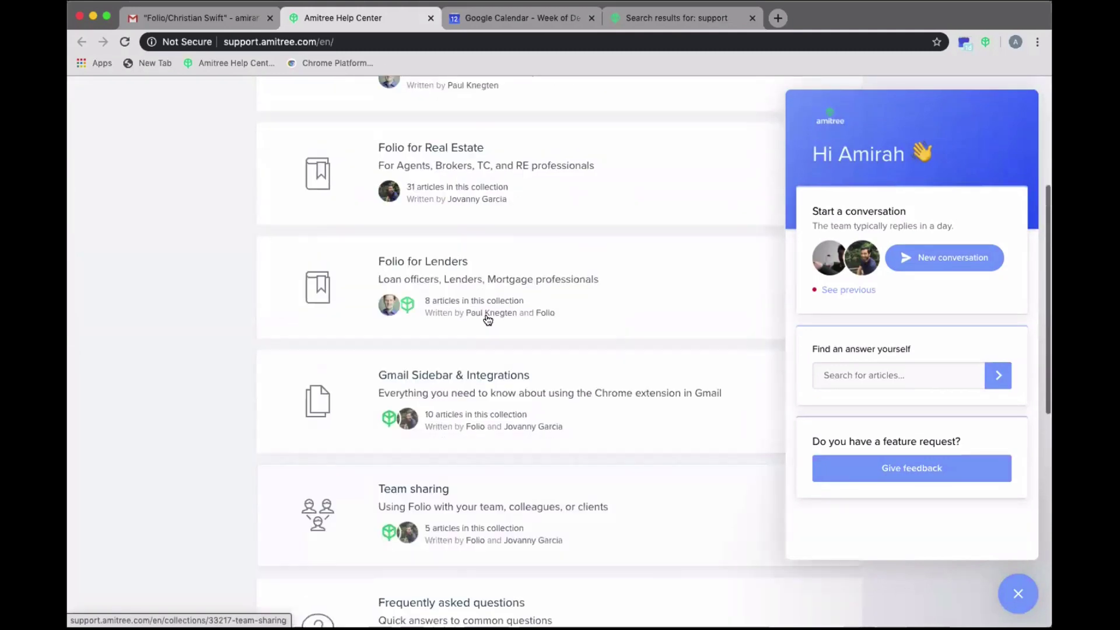
{"action": "scroll", "coordinate": [487, 320], "scroll_direction": "down", "scroll_amount": 10}
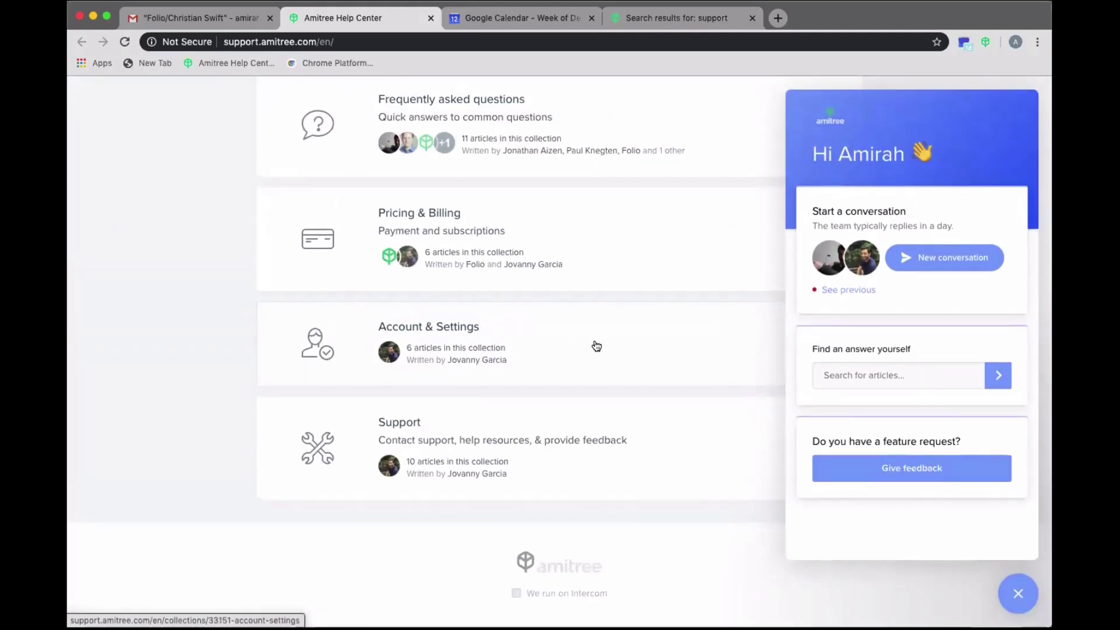
- Open the Support collection and browse its articles, starting with How to get help
{"action": "left_click", "coordinate": [464, 459]}
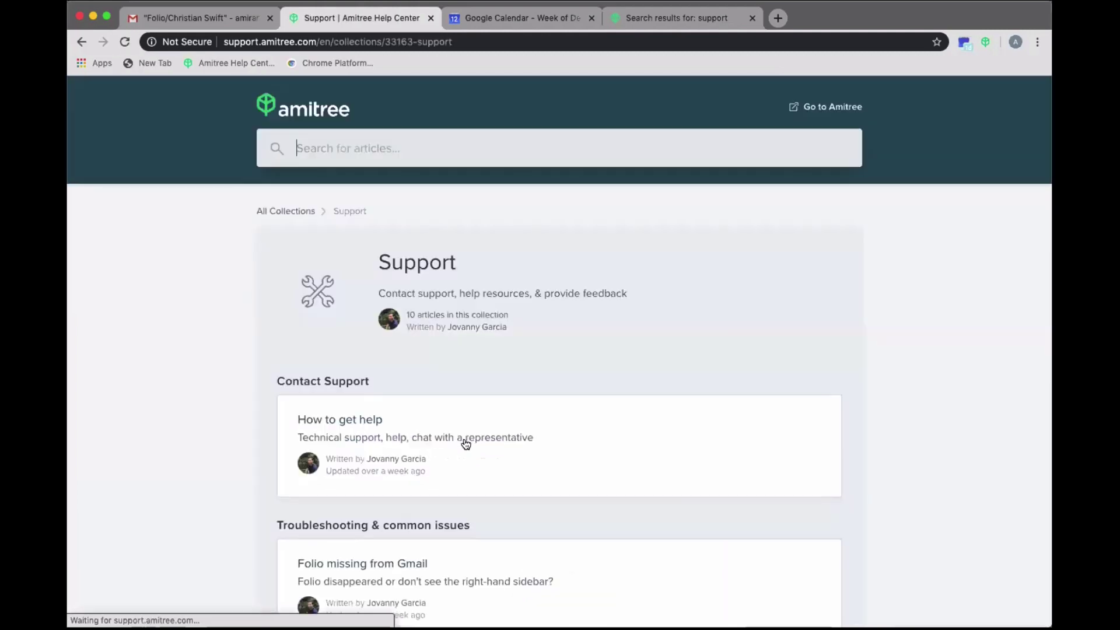
{"action": "scroll", "coordinate": [462, 442], "scroll_direction": "down", "scroll_amount": 2}
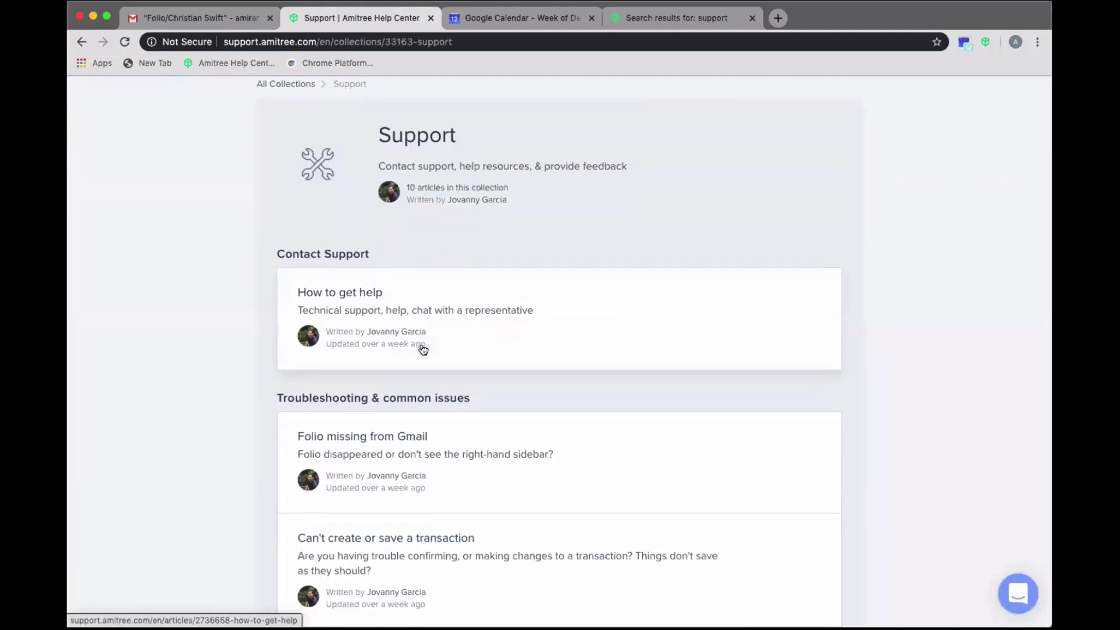
{"action": "scroll", "coordinate": [420, 347], "scroll_direction": "down", "scroll_amount": 7}
{"action": "scroll", "coordinate": [407, 341], "scroll_direction": "down", "scroll_amount": 4}
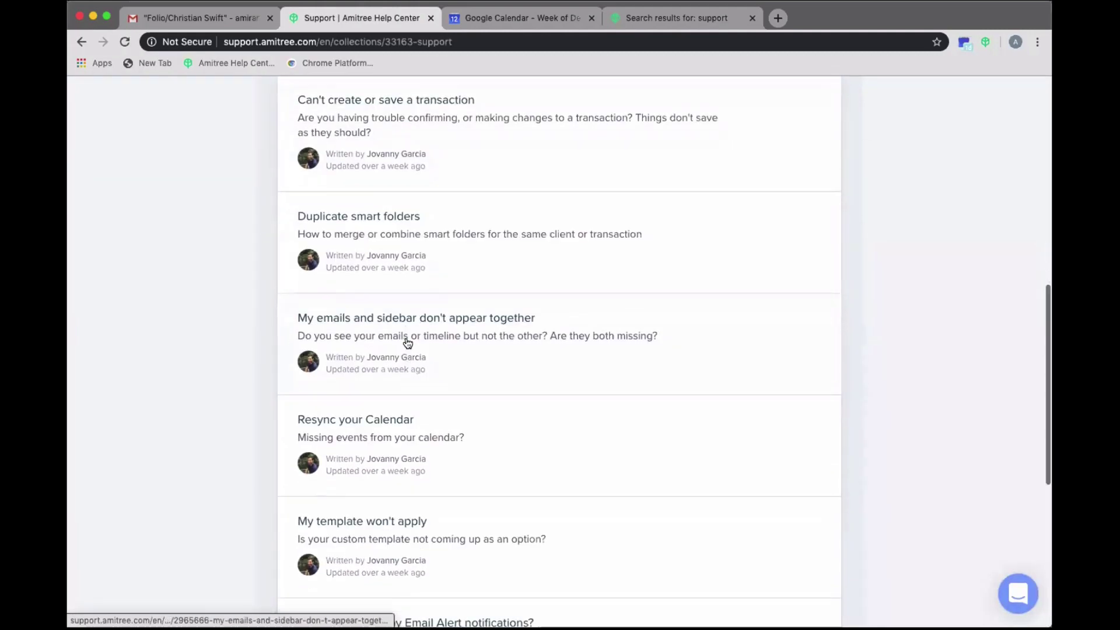
{"action": "scroll", "coordinate": [408, 343], "scroll_direction": "up", "scroll_amount": 15}
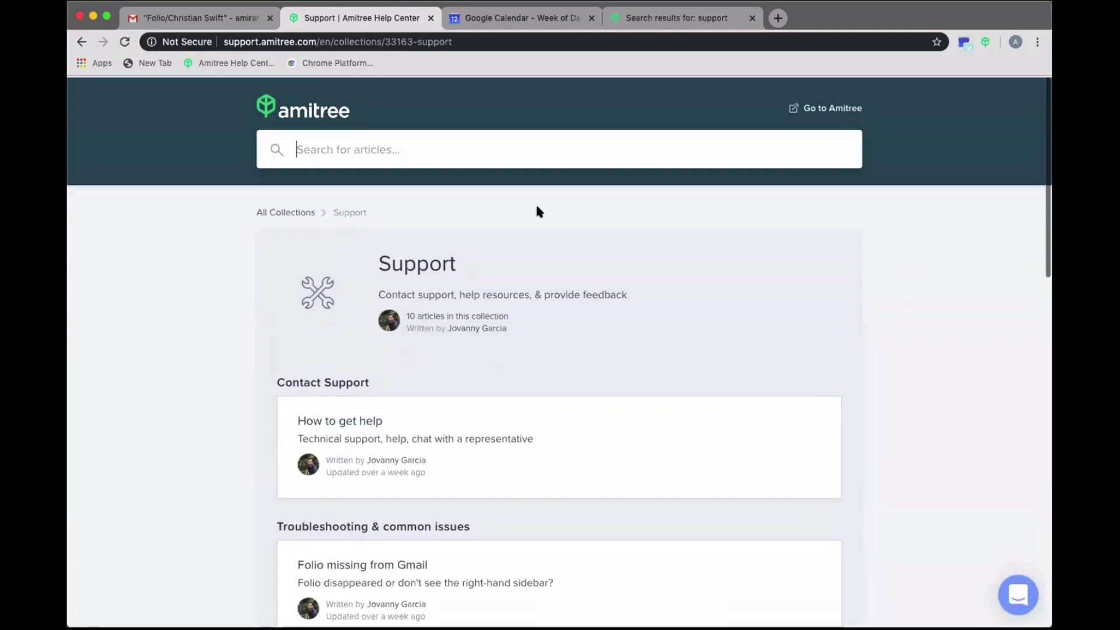